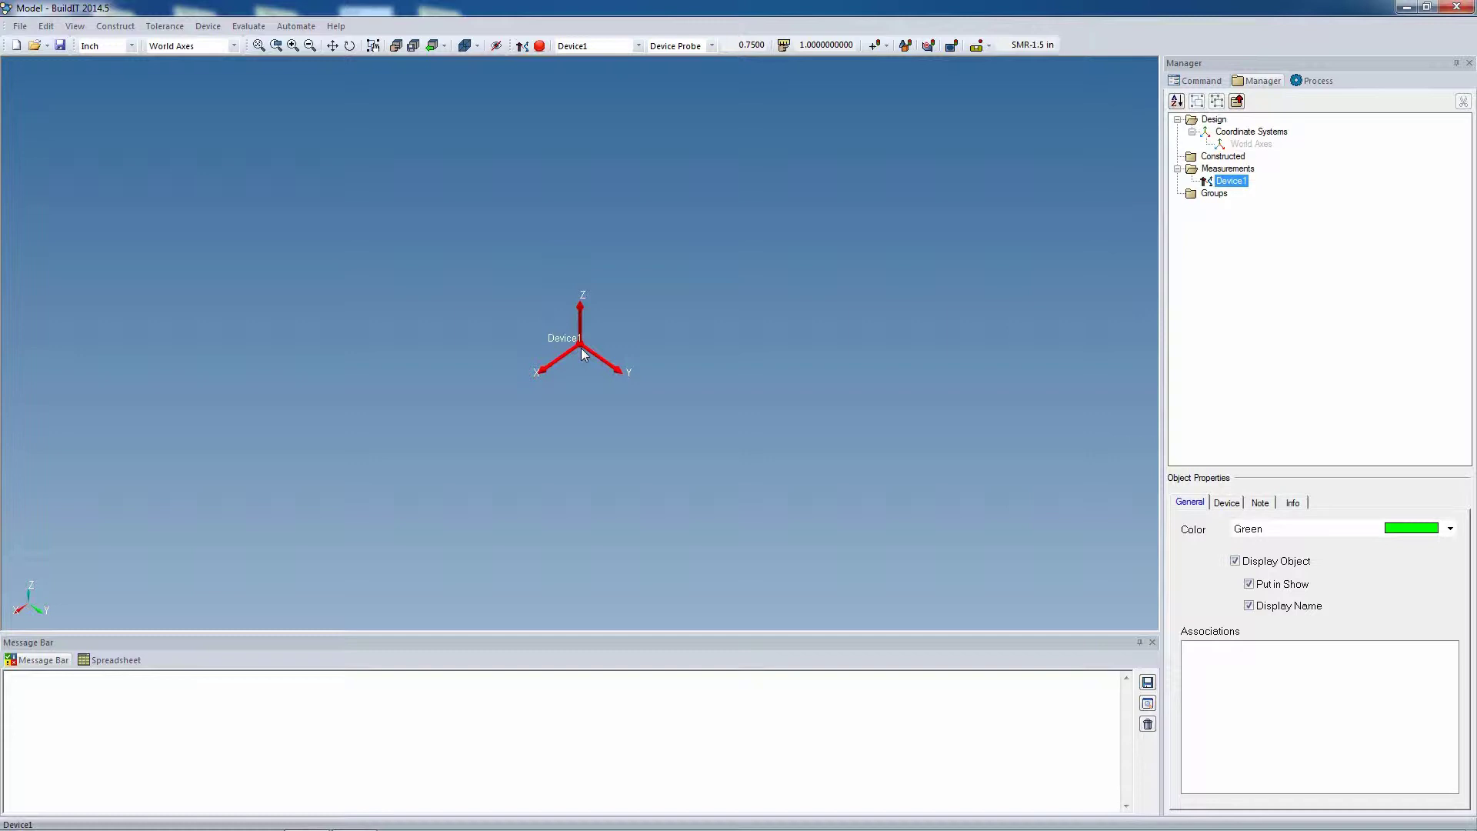
Step: Record a level plane with Device1, using a plane size of 12 in, and accept the measurement
left_click(207, 26)
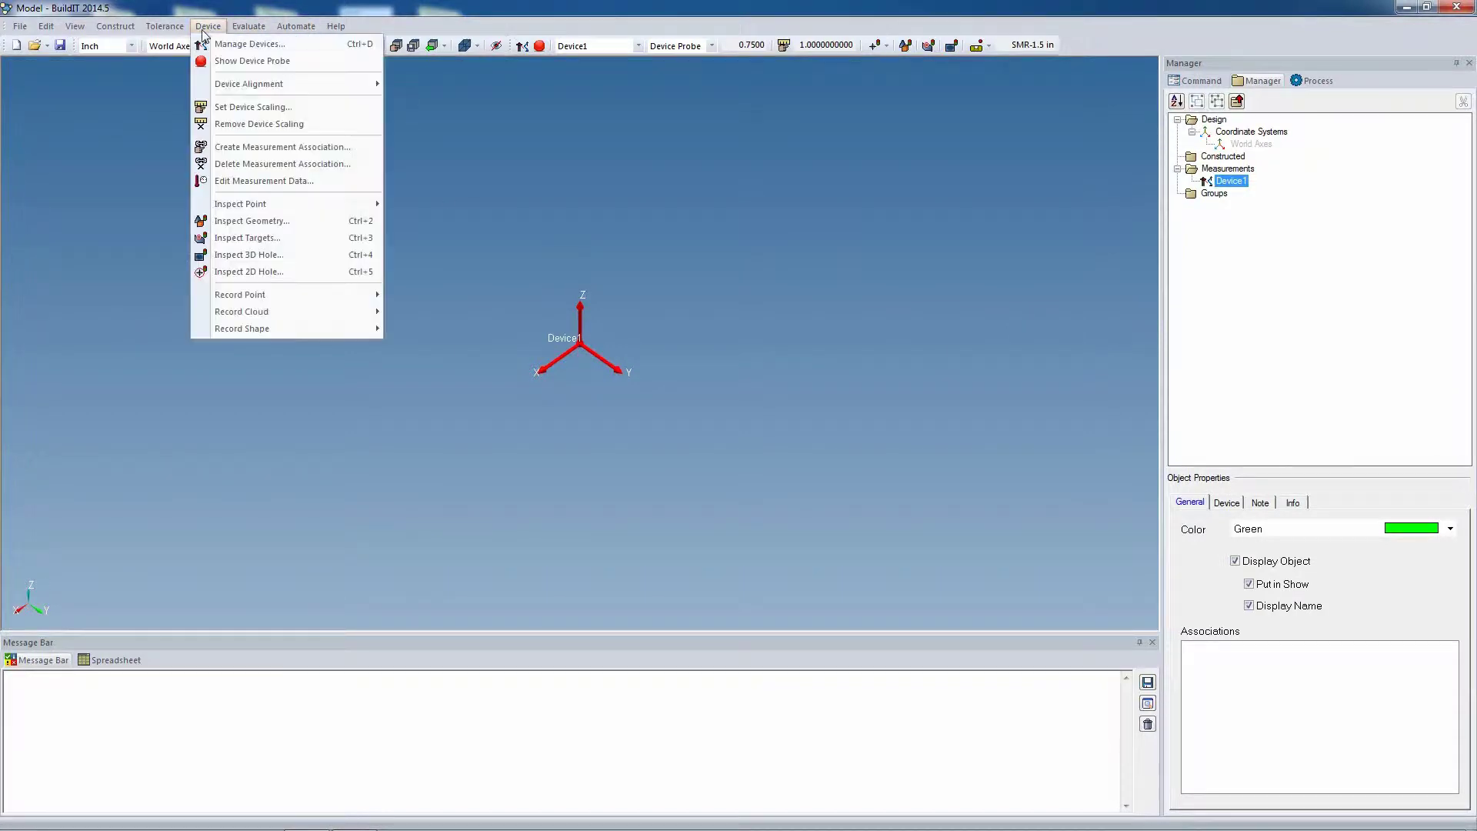
mouse_move(254, 327)
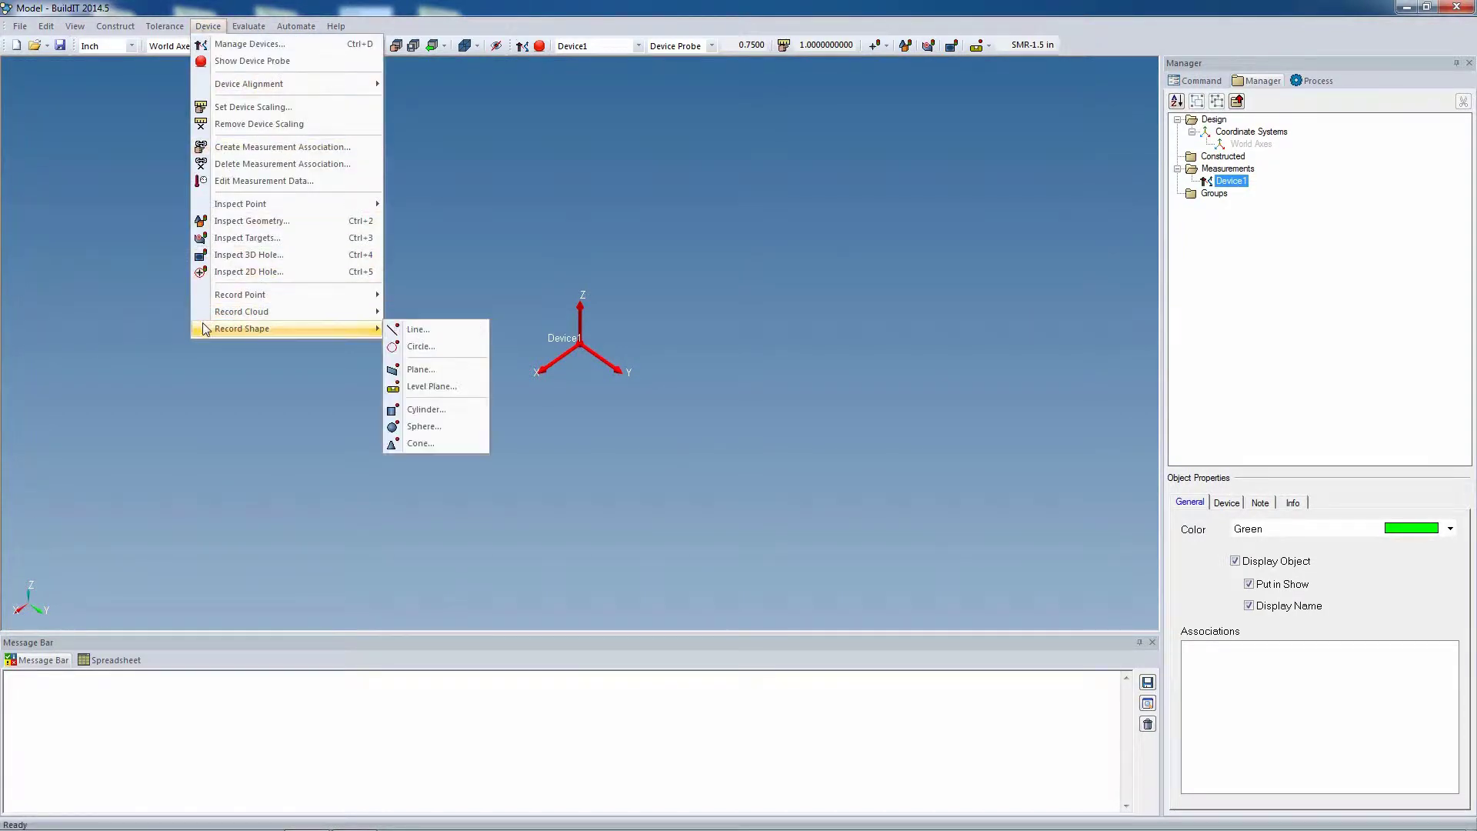
left_click(471, 388)
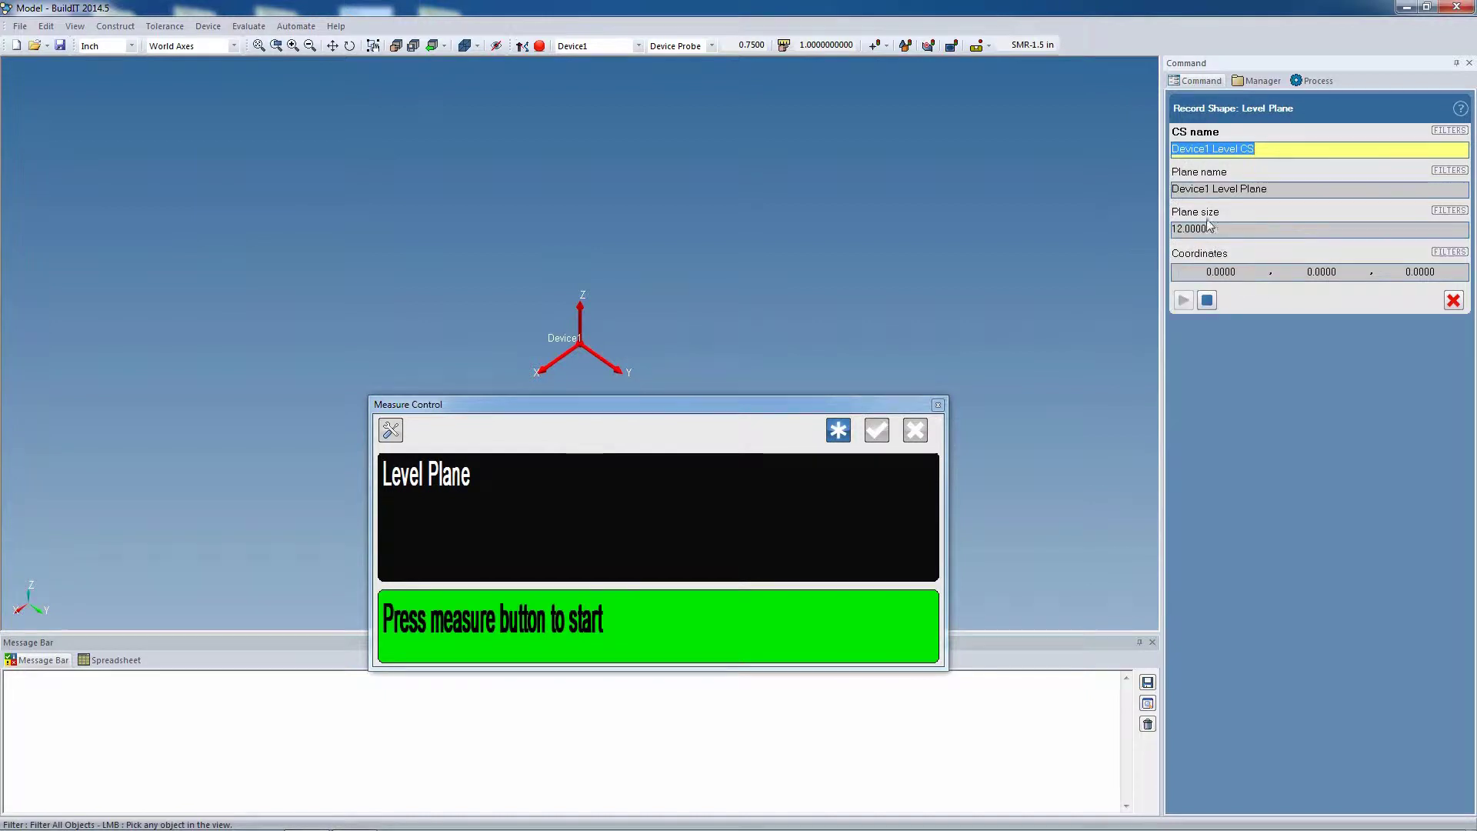
left_click(831, 436)
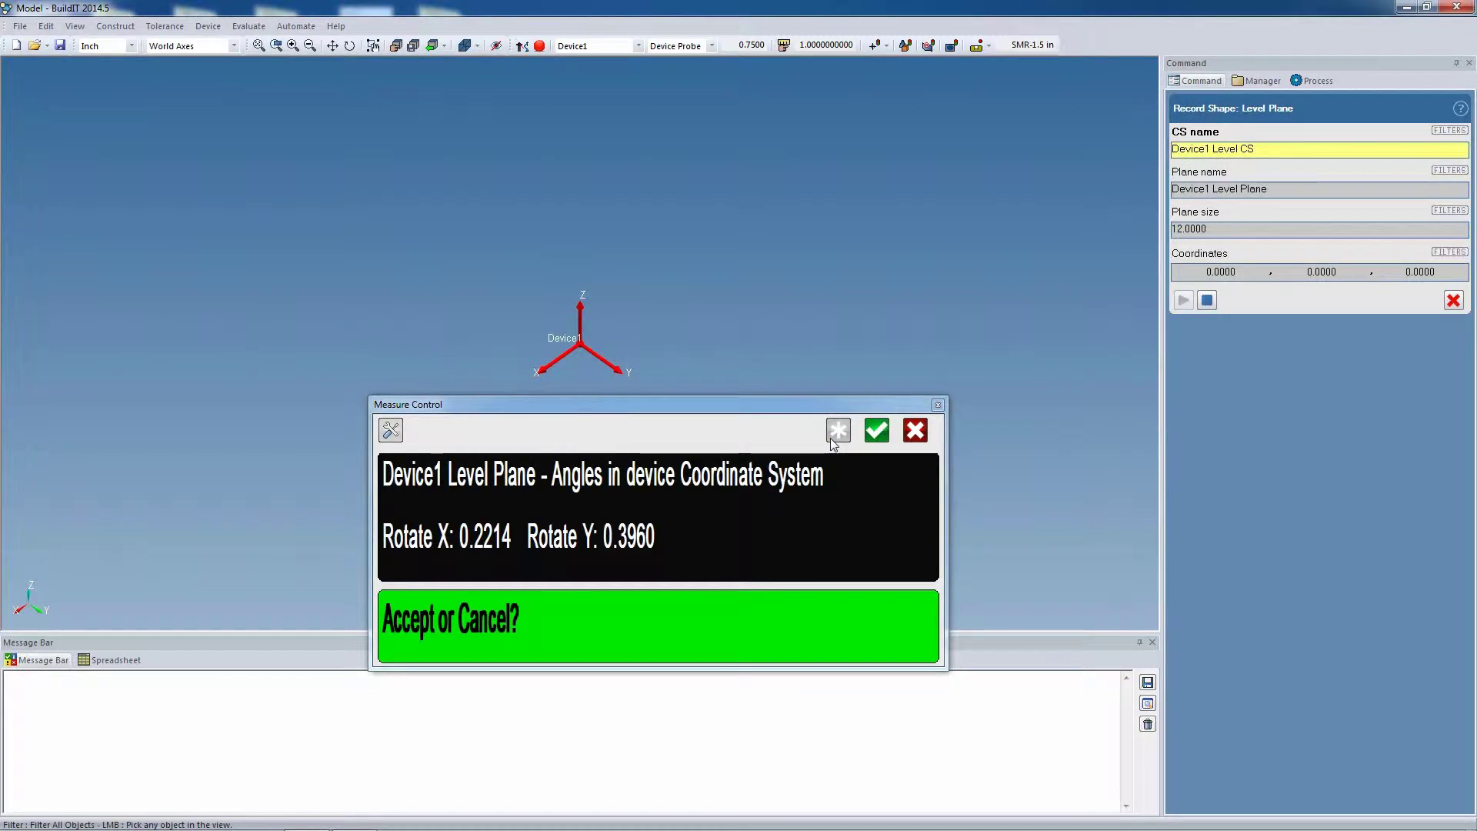
left_click(876, 430)
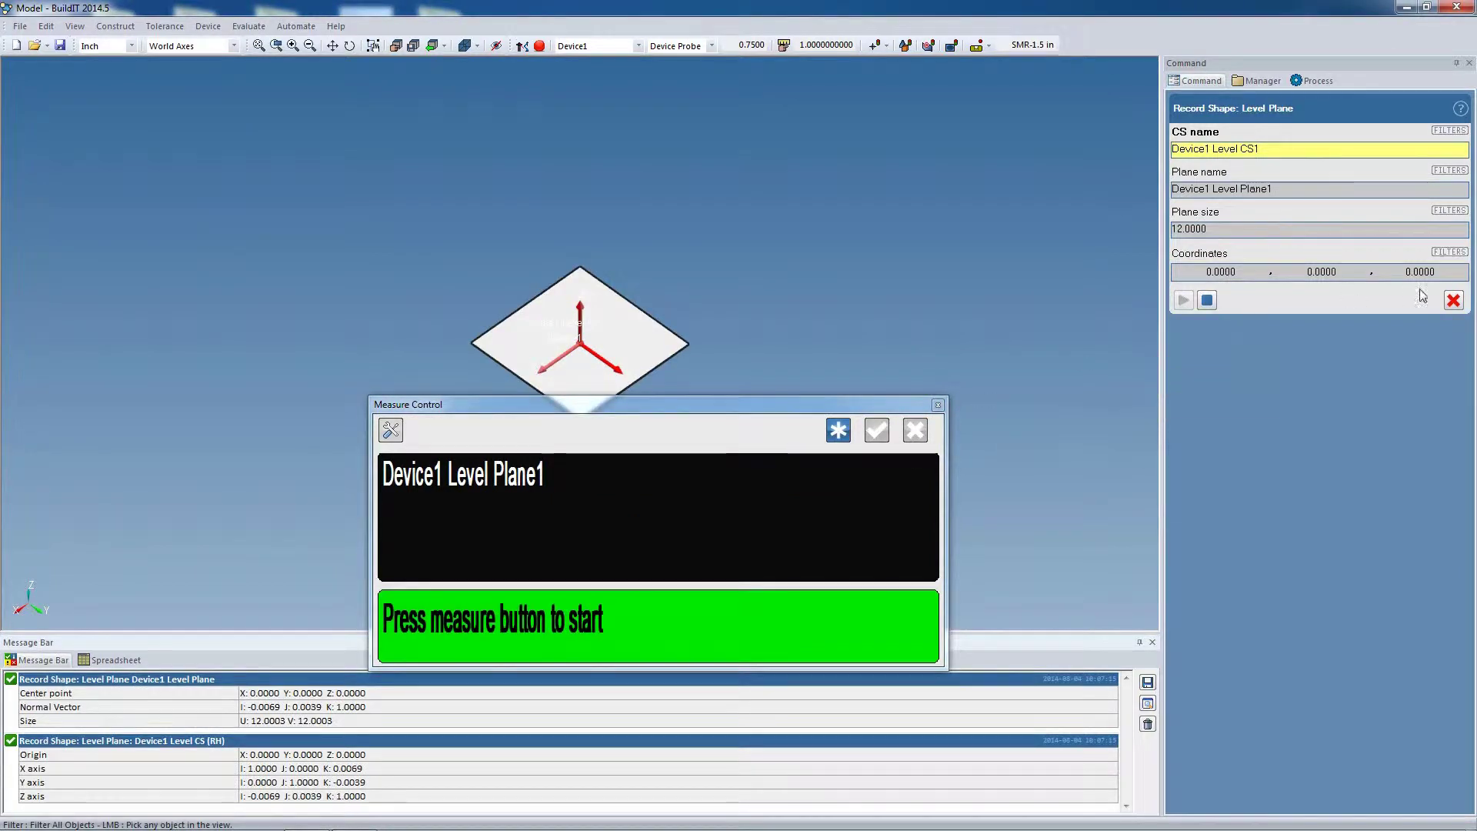
left_click(1454, 301)
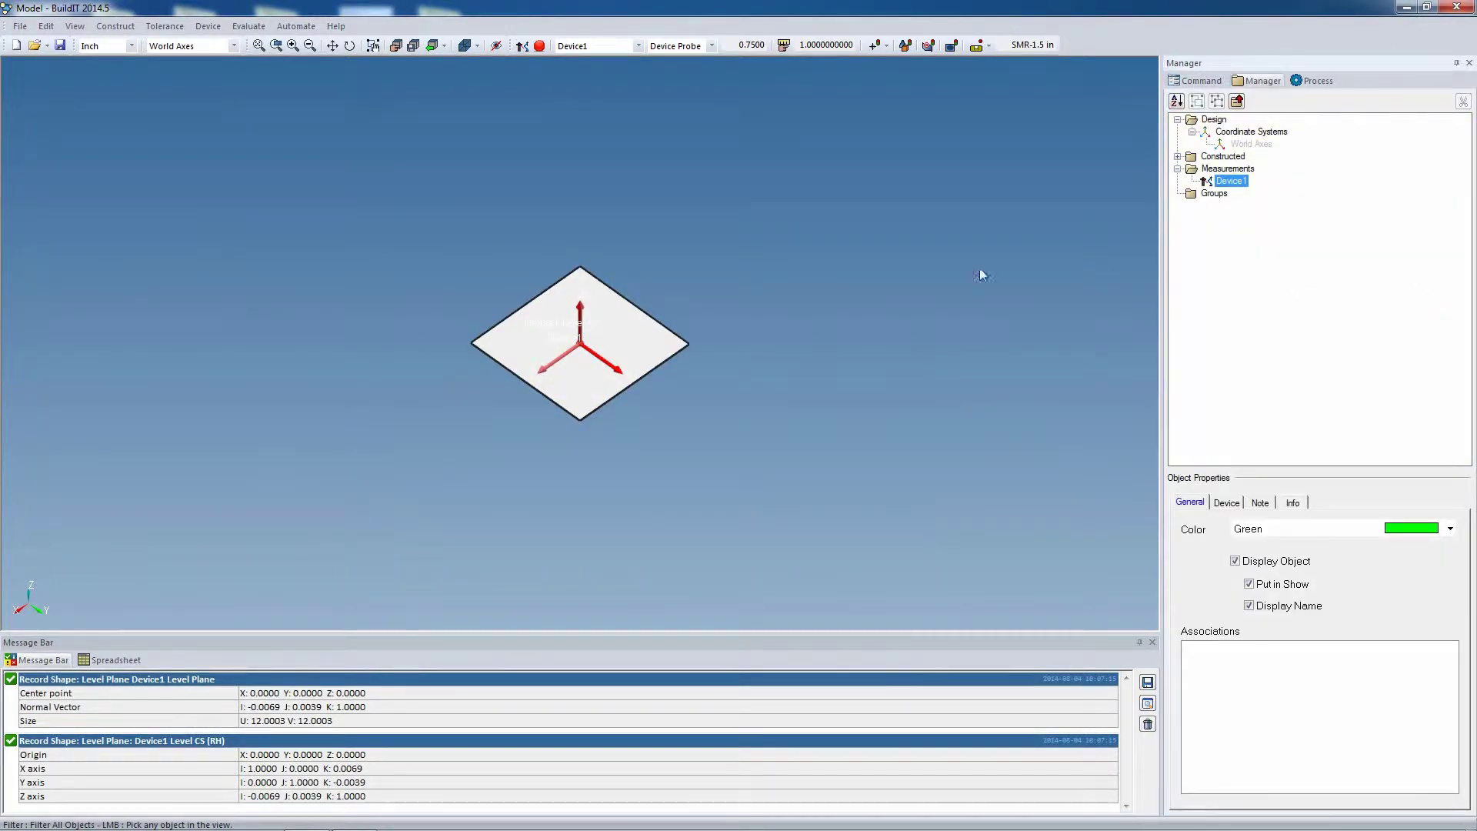
Step: Make Device1 Level CS the current coordinate system and take the level plane out of show
left_click_drag(603, 410, 669, 377)
key("Home")
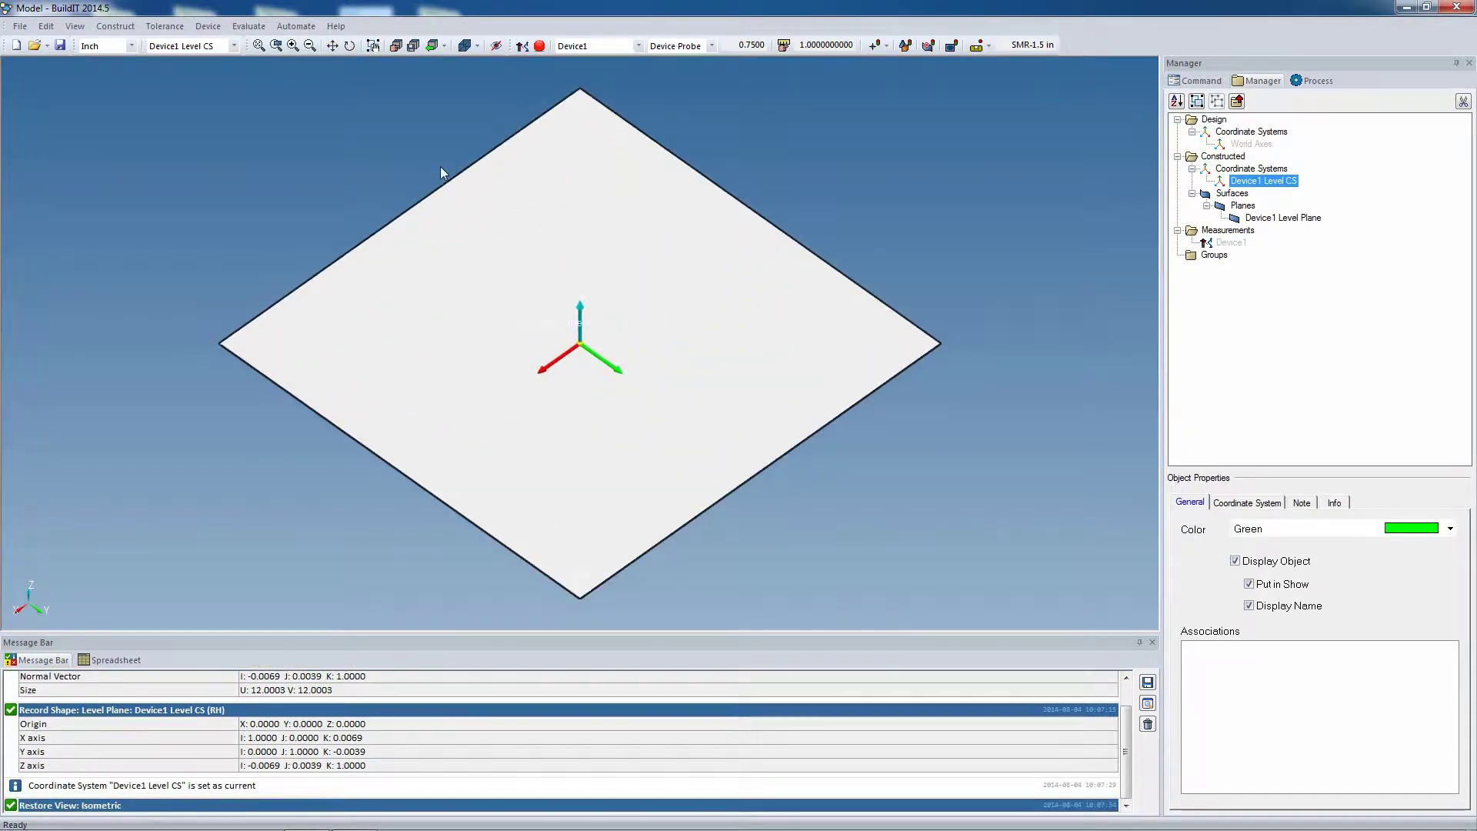
left_click(870, 380)
left_click(1253, 584)
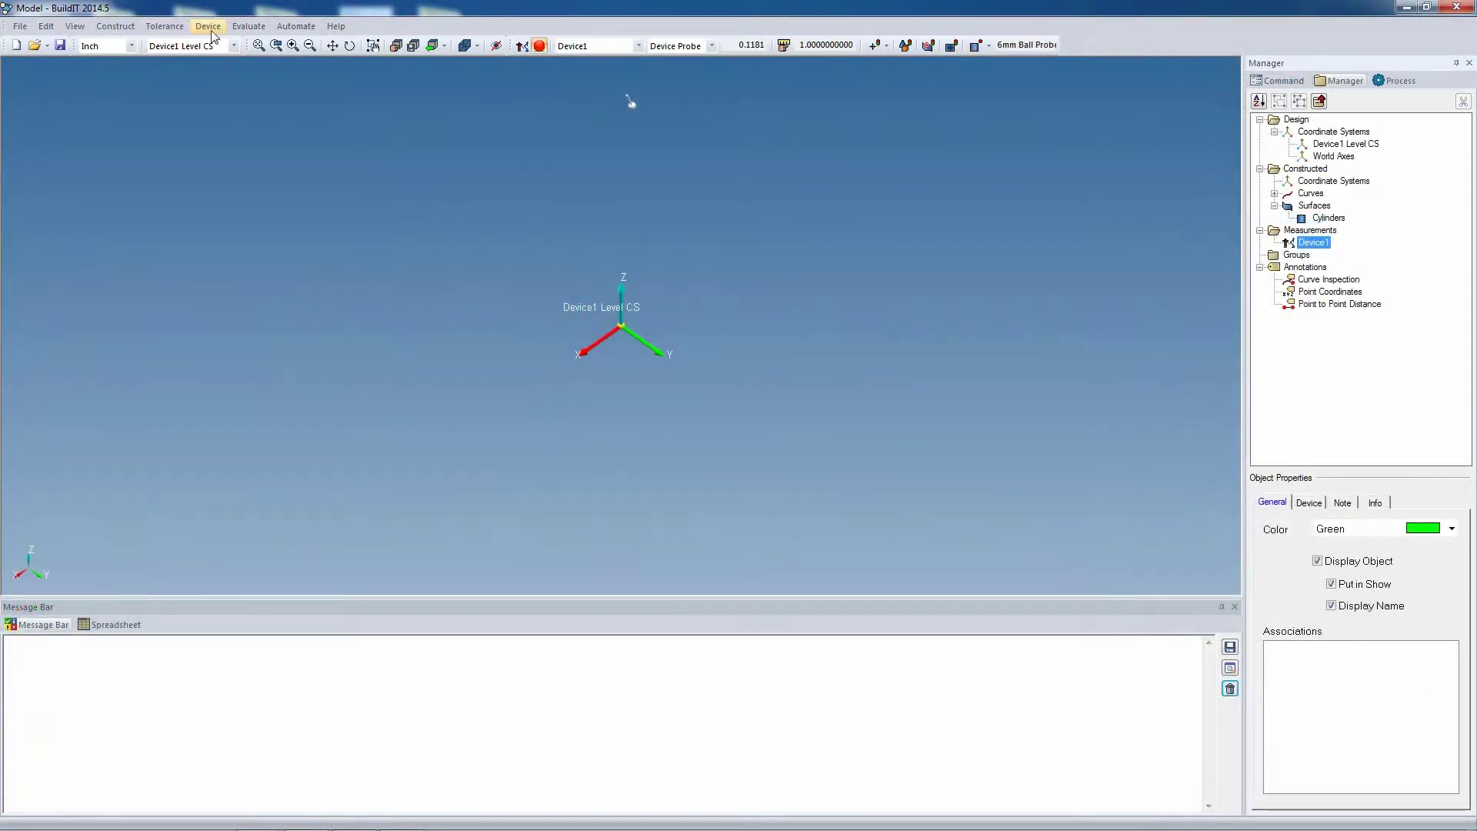
Step: Record the roll as cylinder Roll1 with the probe outside, including its end points and axis line
left_click(208, 26)
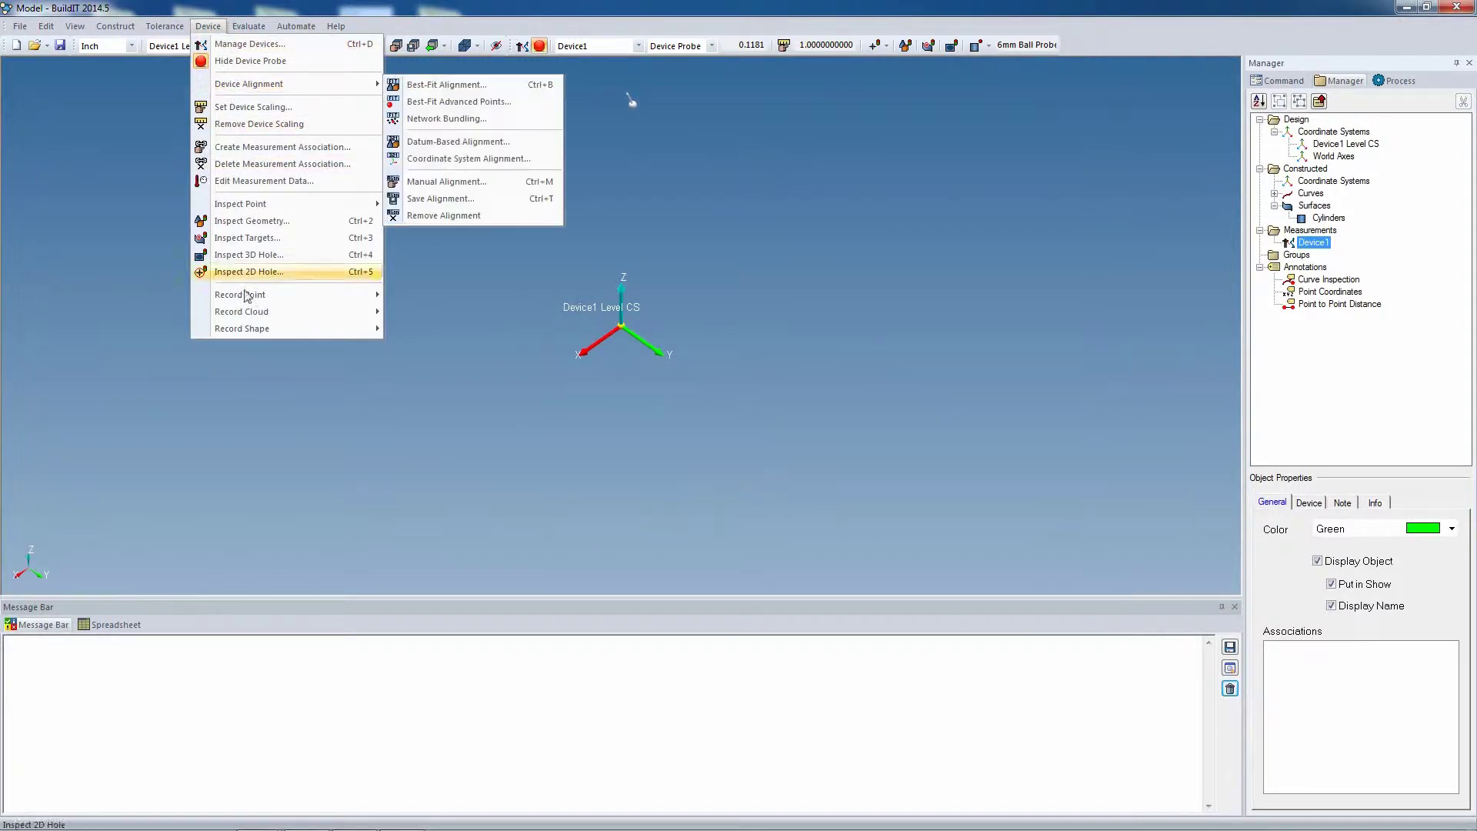
mouse_move(256, 331)
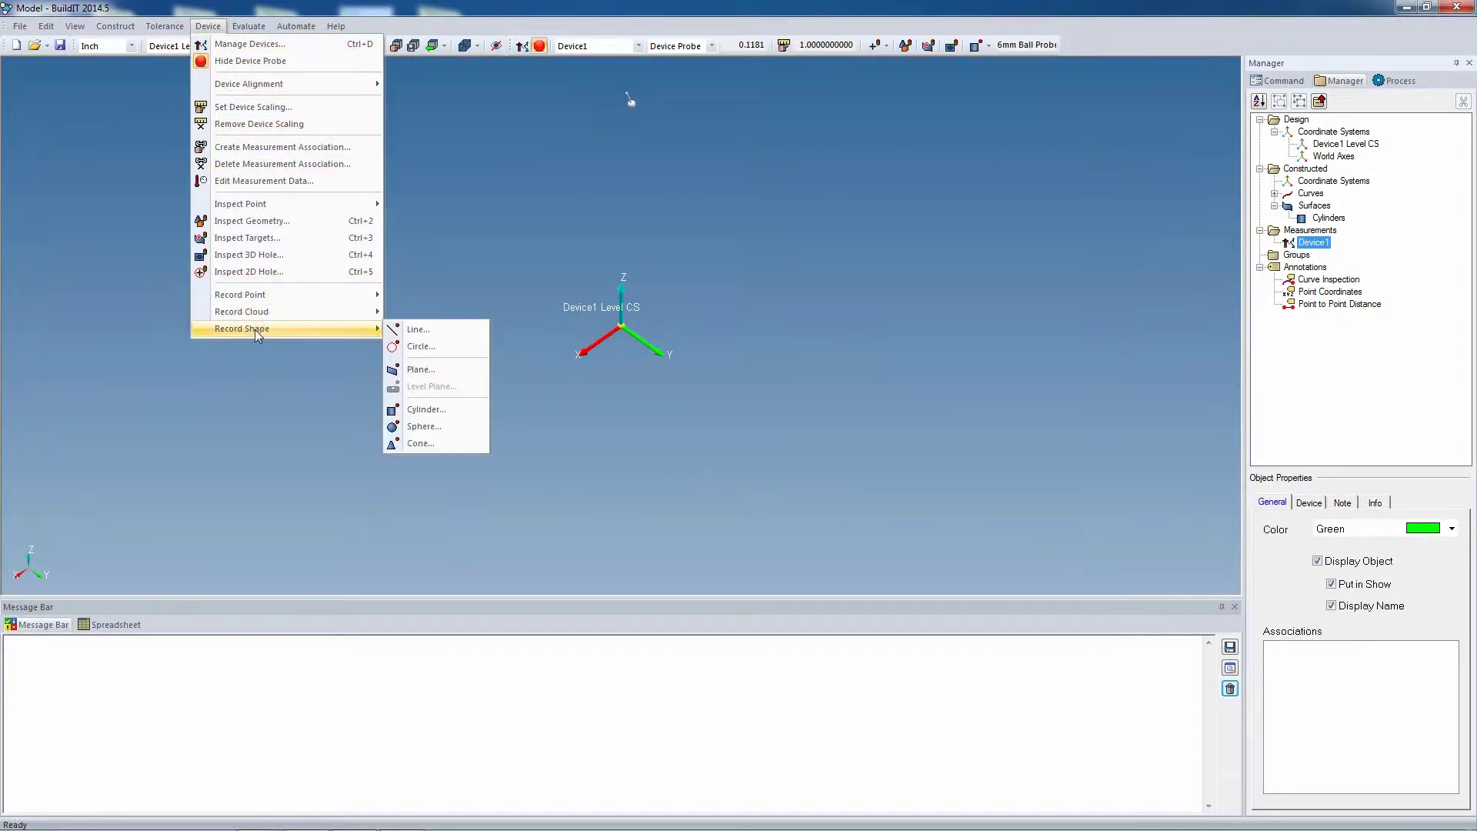
left_click(451, 409)
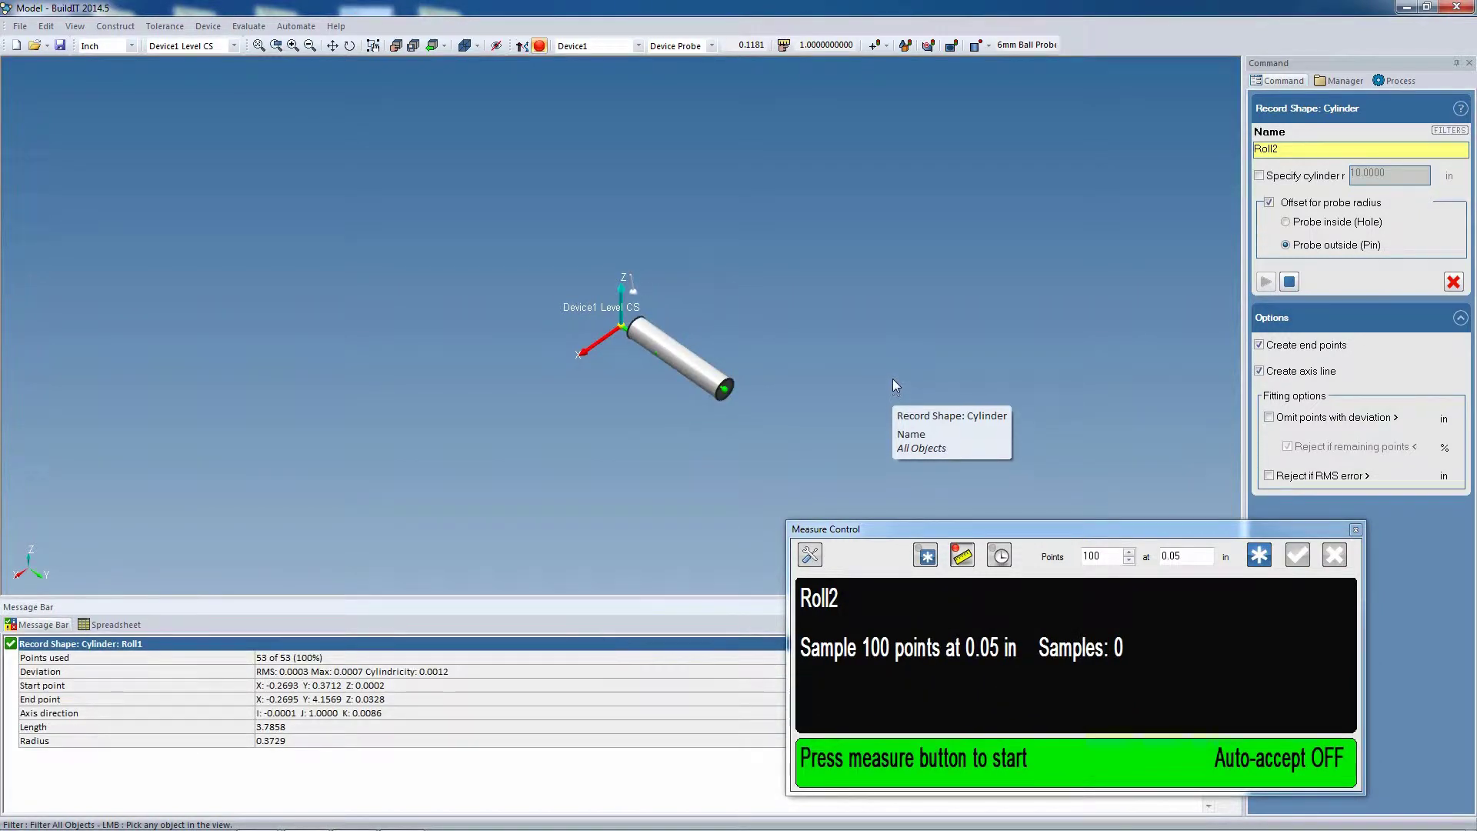
key("Tab")
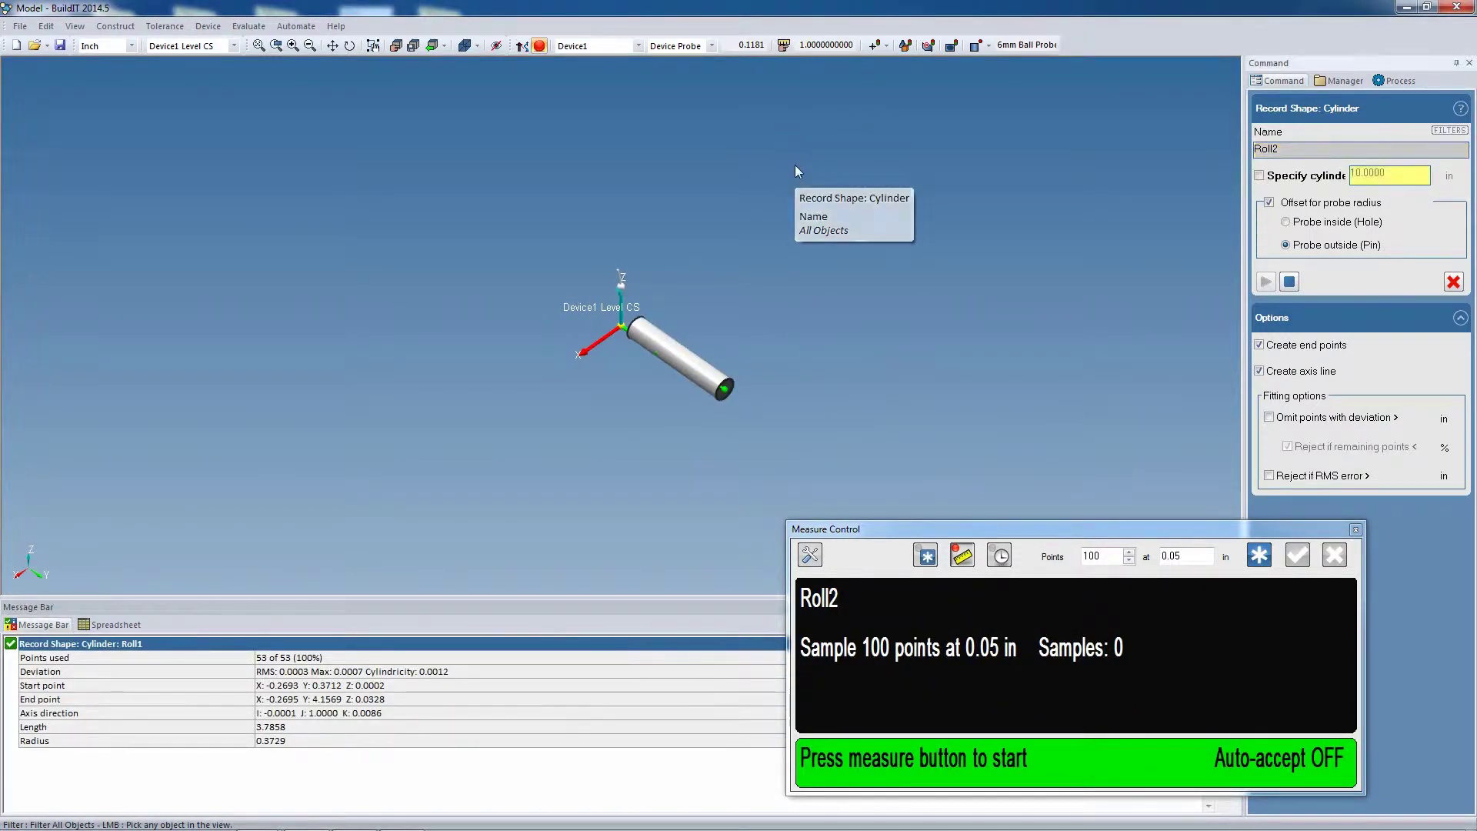
Step: Add a distance-between-geometry annotation from Roll1_StartPt to Roll1_EndPt
left_click(249, 26)
mouse_move(284, 164)
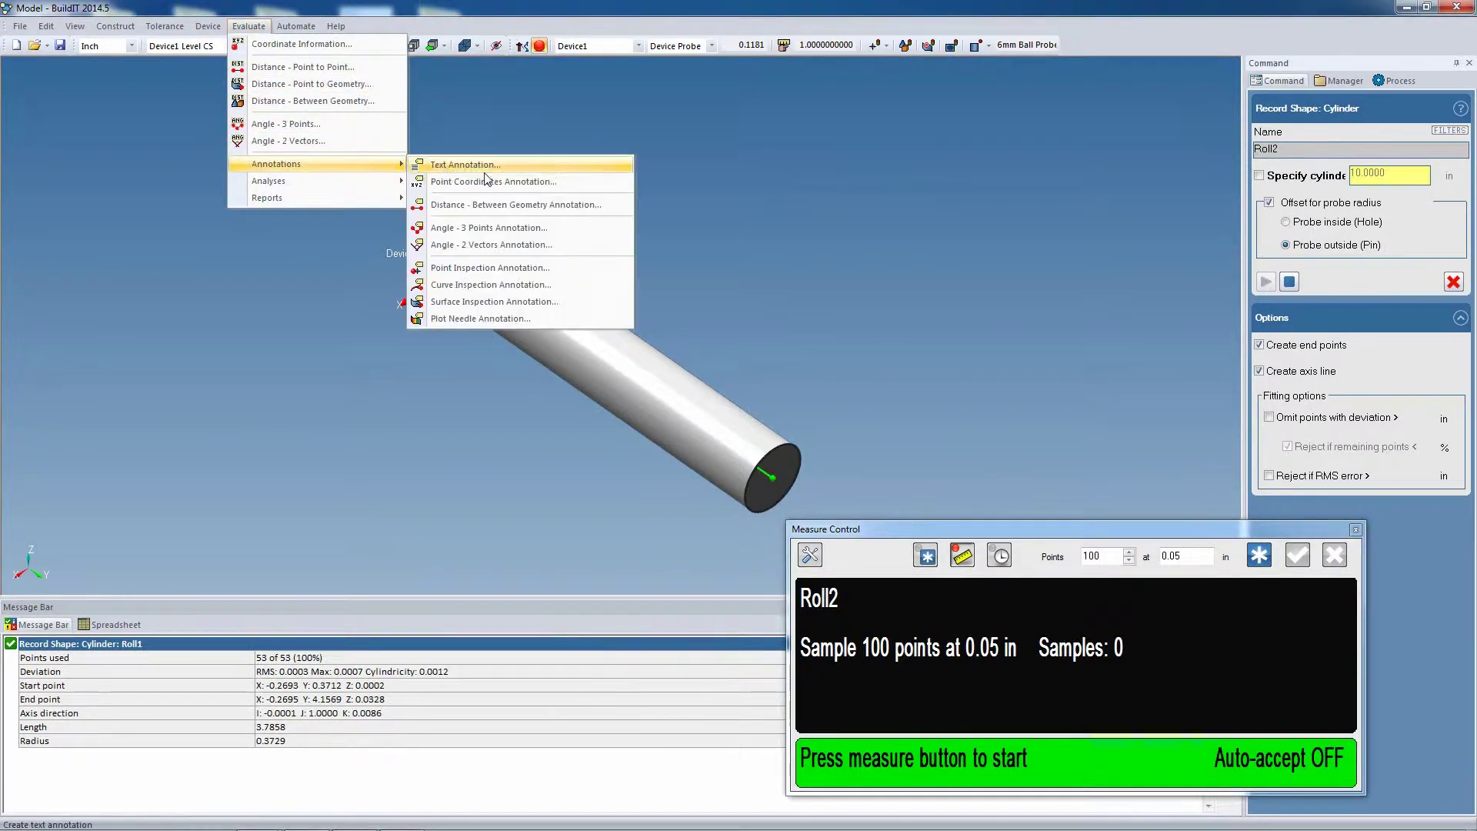
left_click(502, 204)
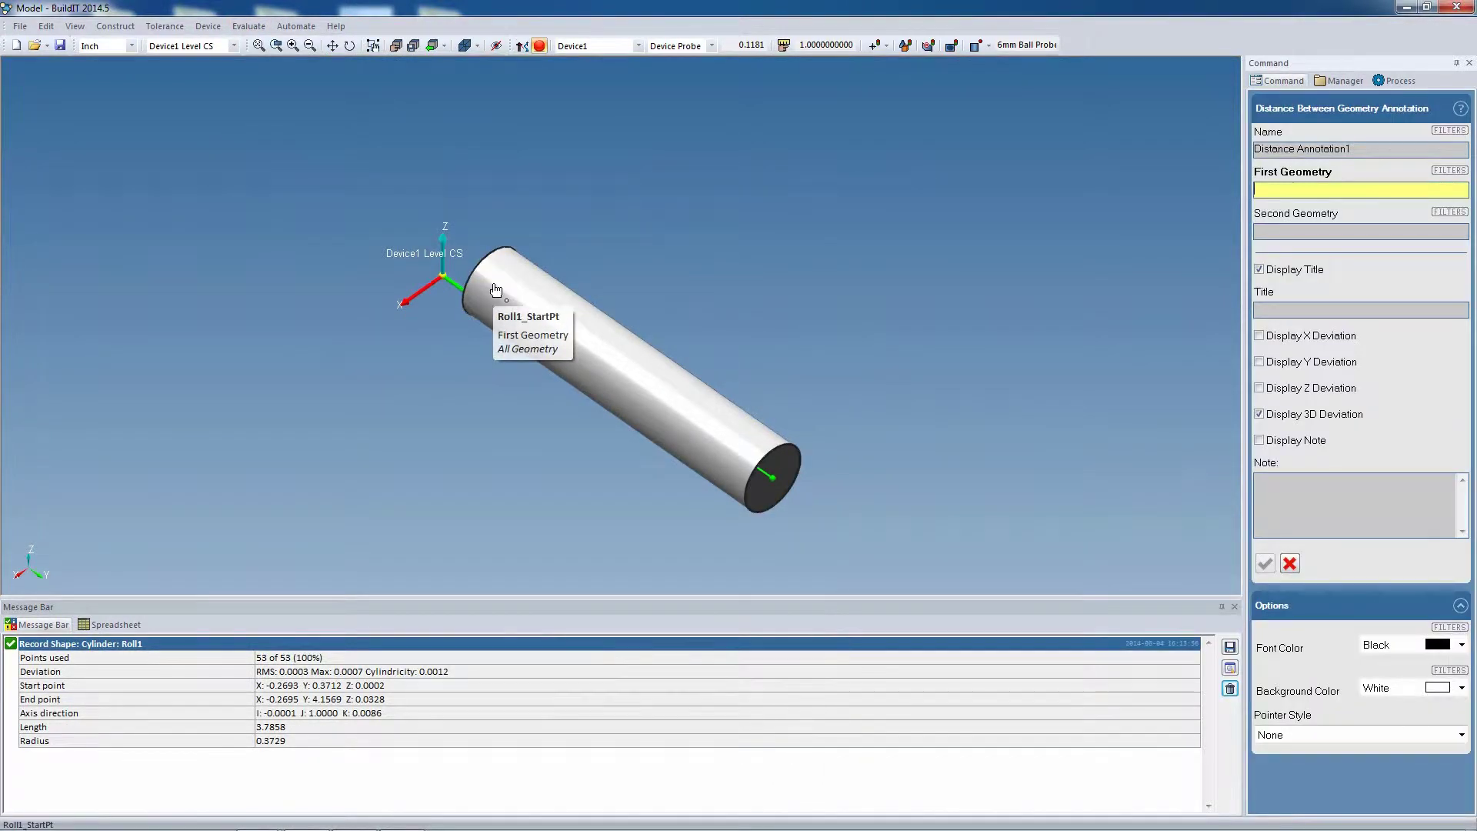
left_click(550, 333)
left_click(774, 481)
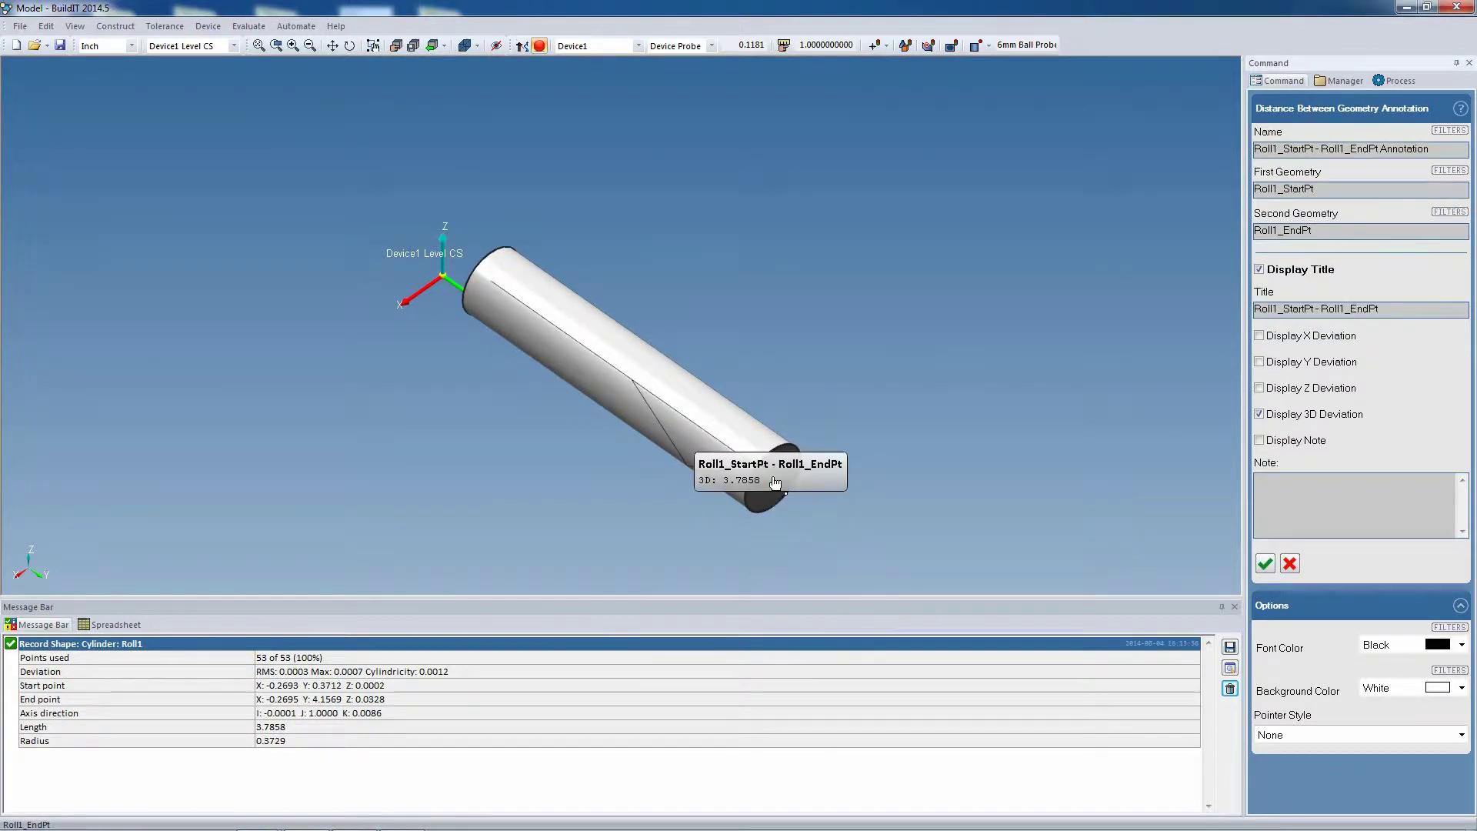
Step: Display the X and Z deviations instead of the 3D deviation in the Roll1 annotation and accept it
left_click(1298, 337)
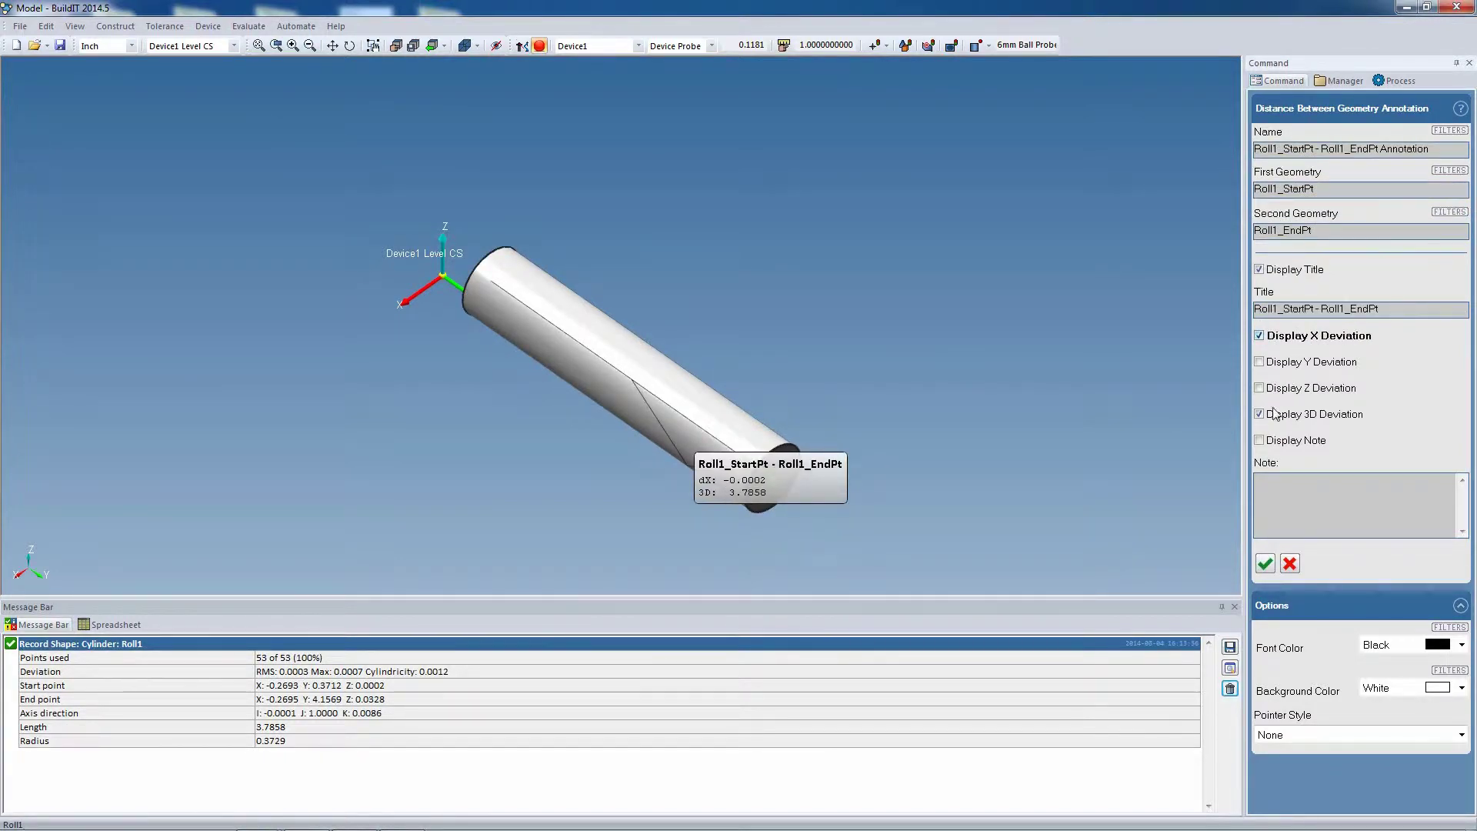
left_click(1279, 389)
left_click(1259, 414)
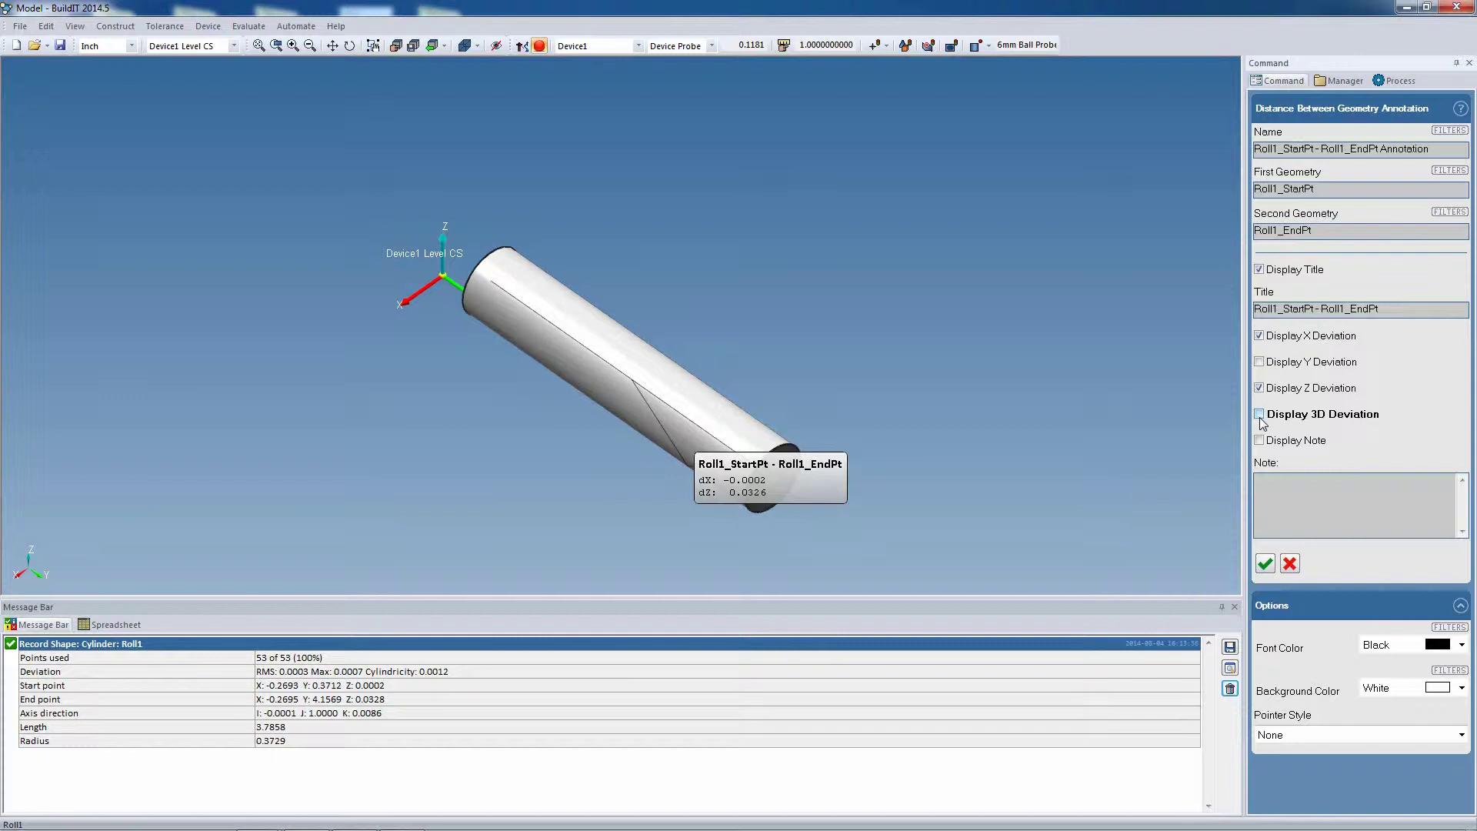
left_click(1265, 564)
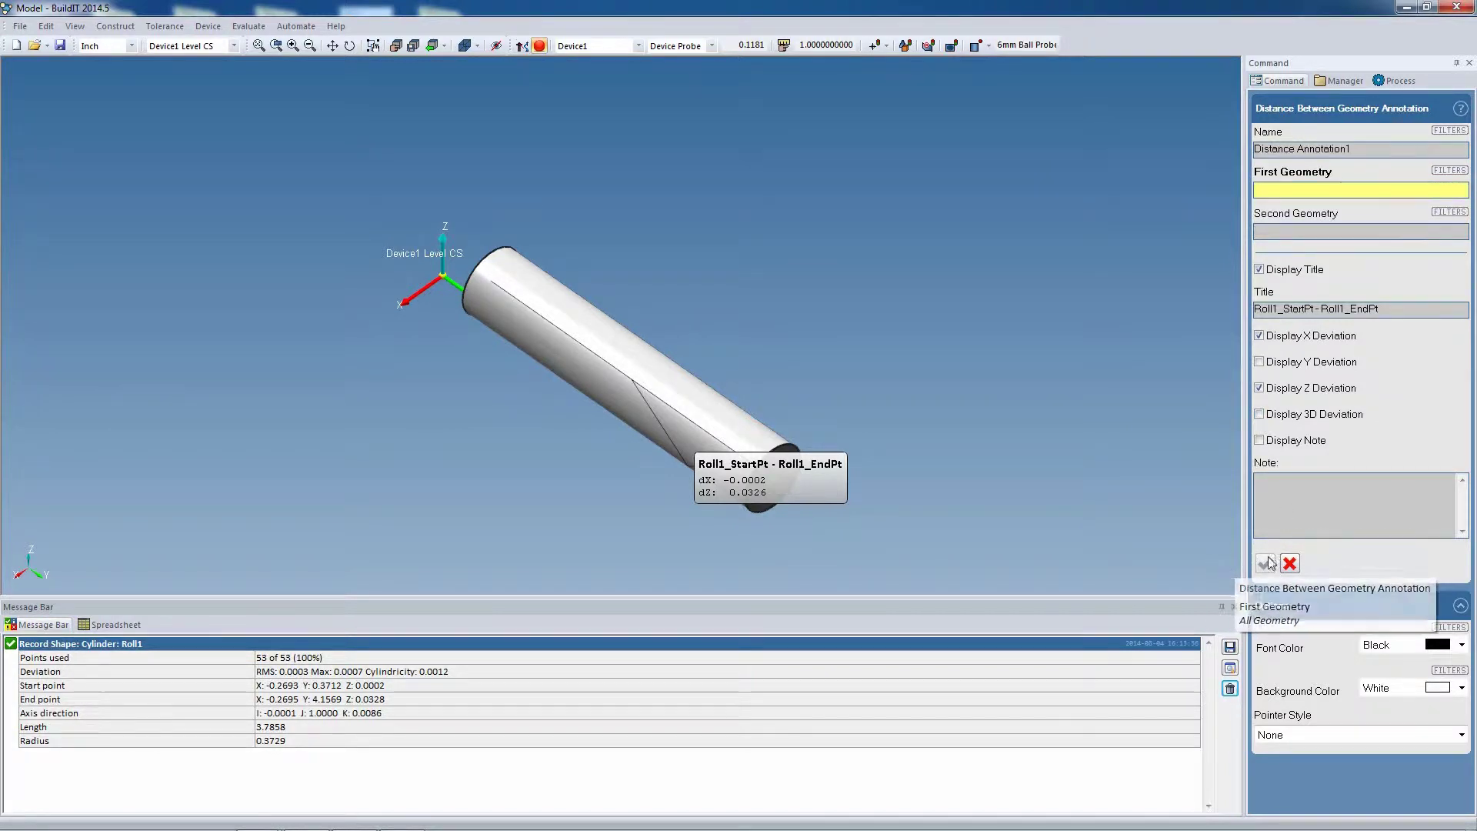
left_click(1291, 564)
Step: Set the I and K axis direction values of the Roll1 cylinder to 0 in the spreadsheet
left_click(681, 397)
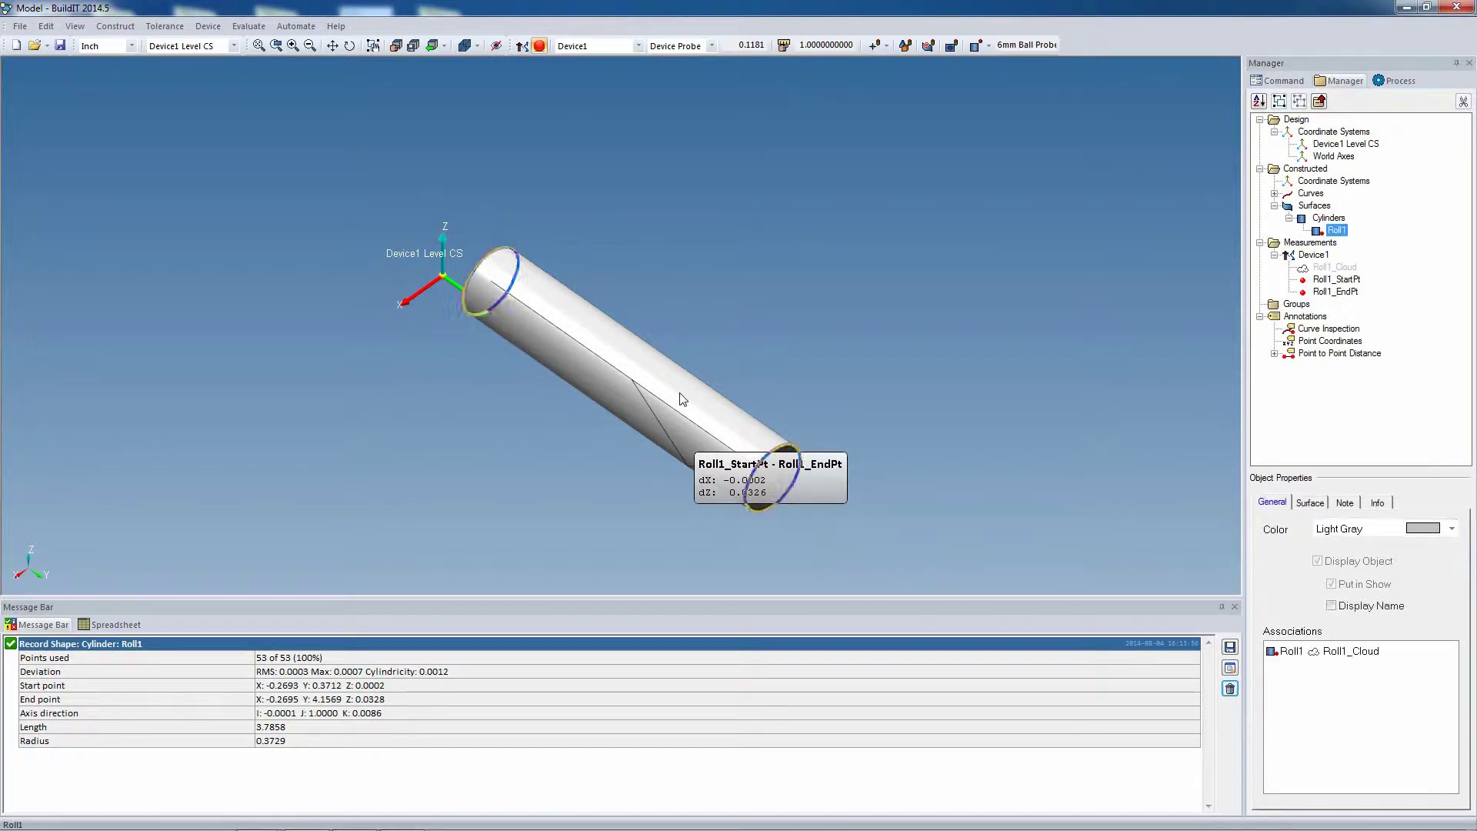
left_click(128, 625)
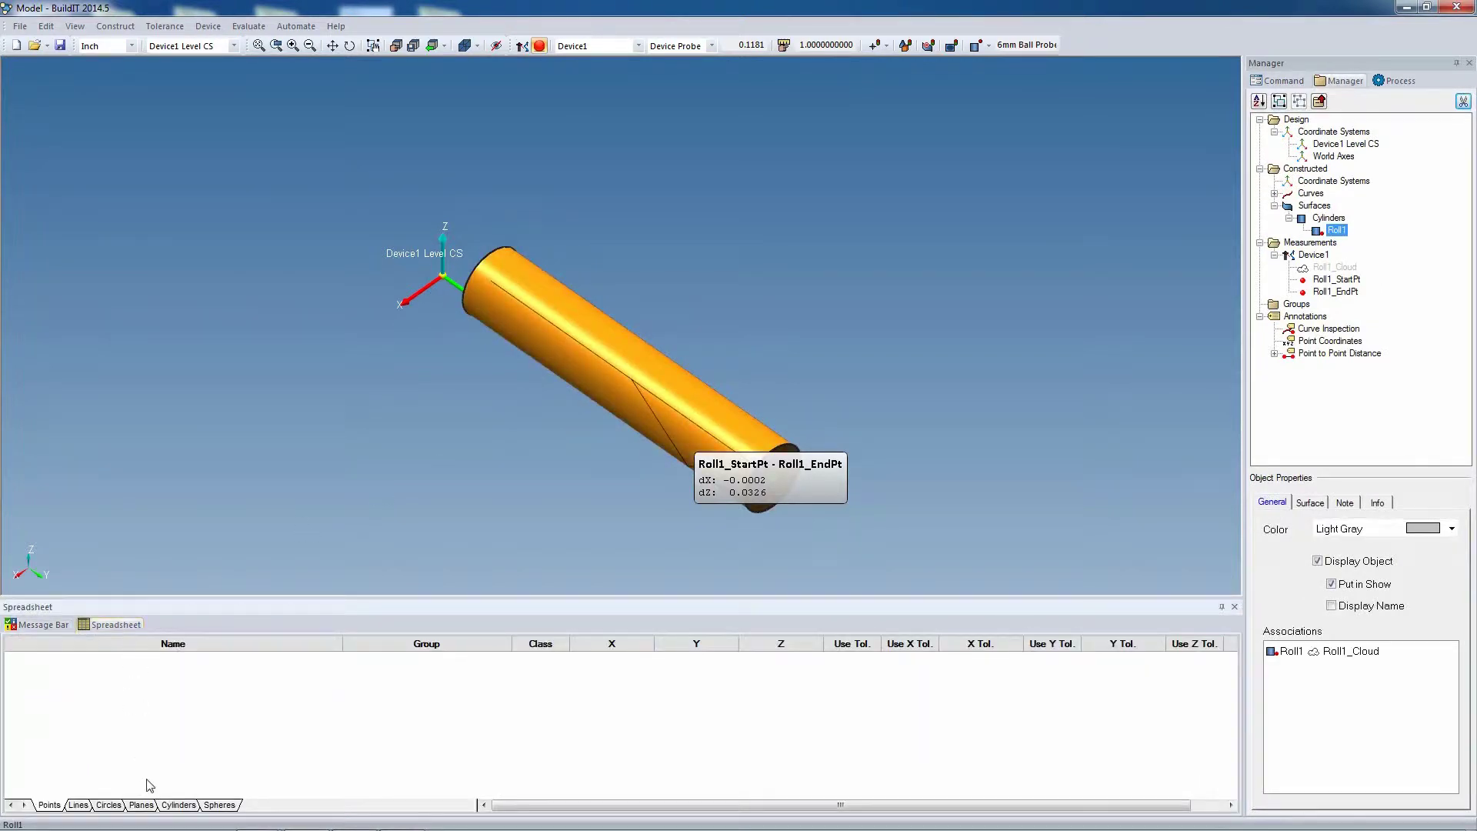
left_click(178, 805)
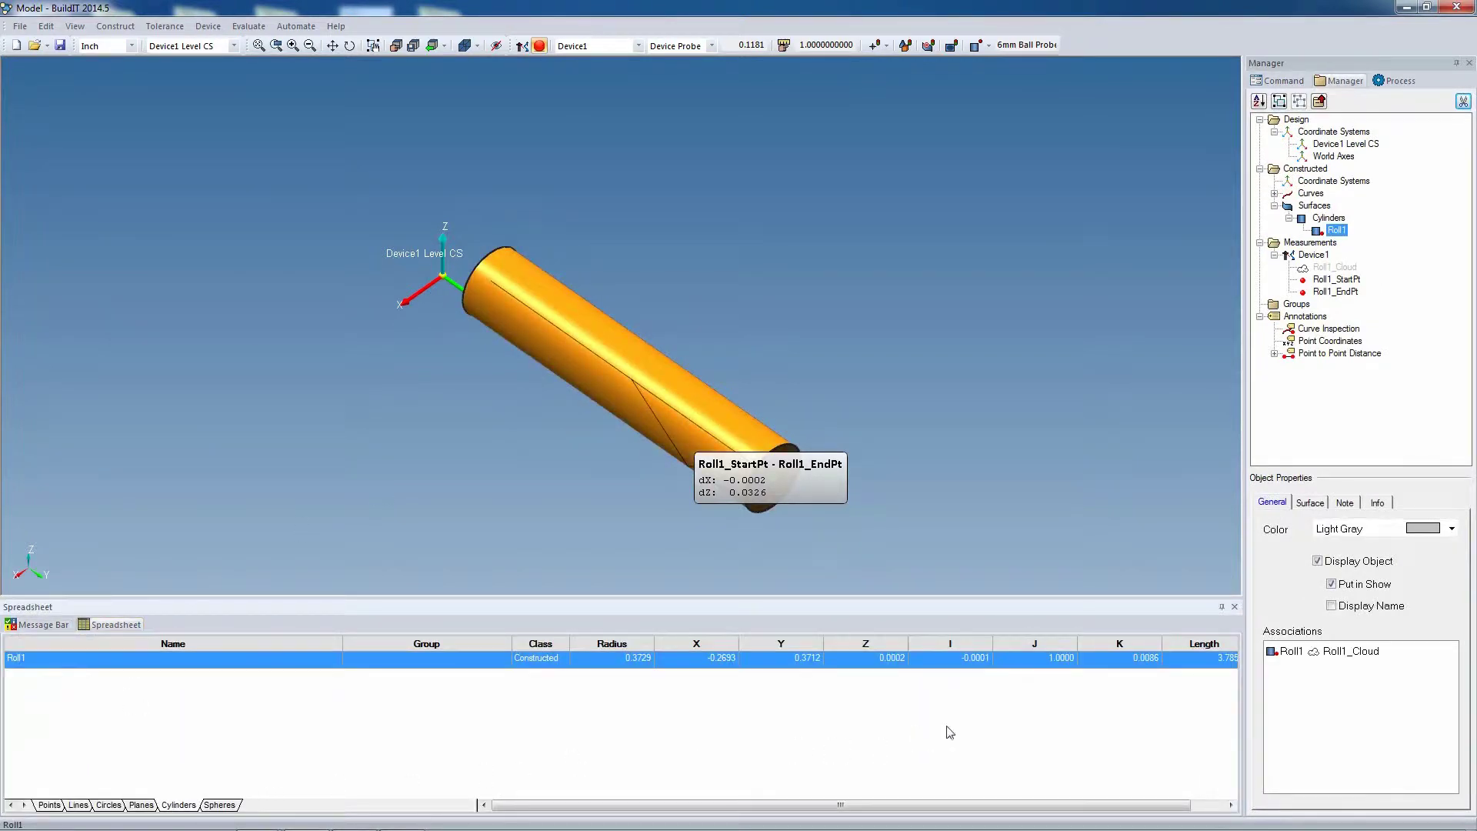
left_click(959, 658)
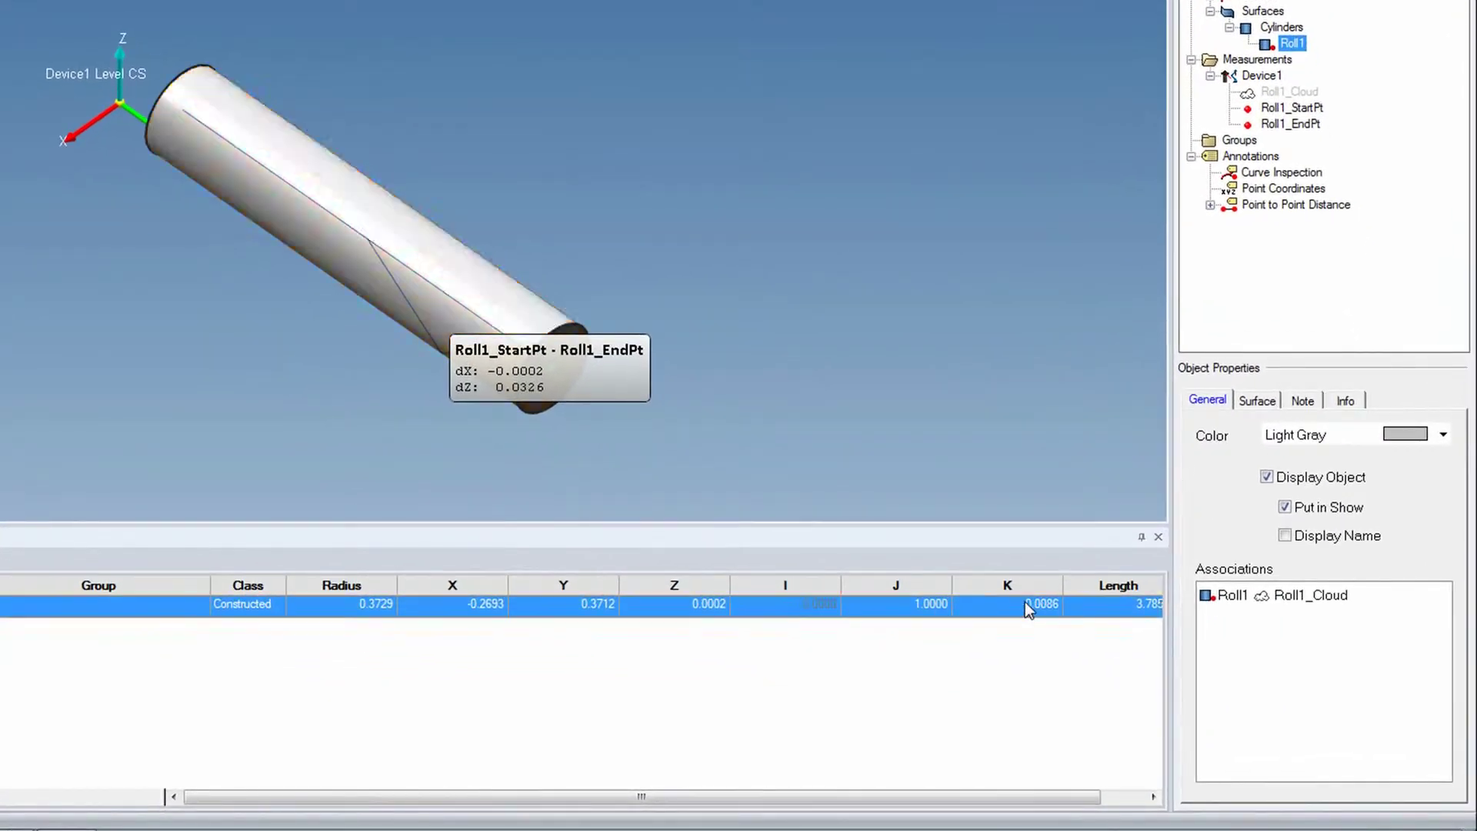
left_click(1025, 602)
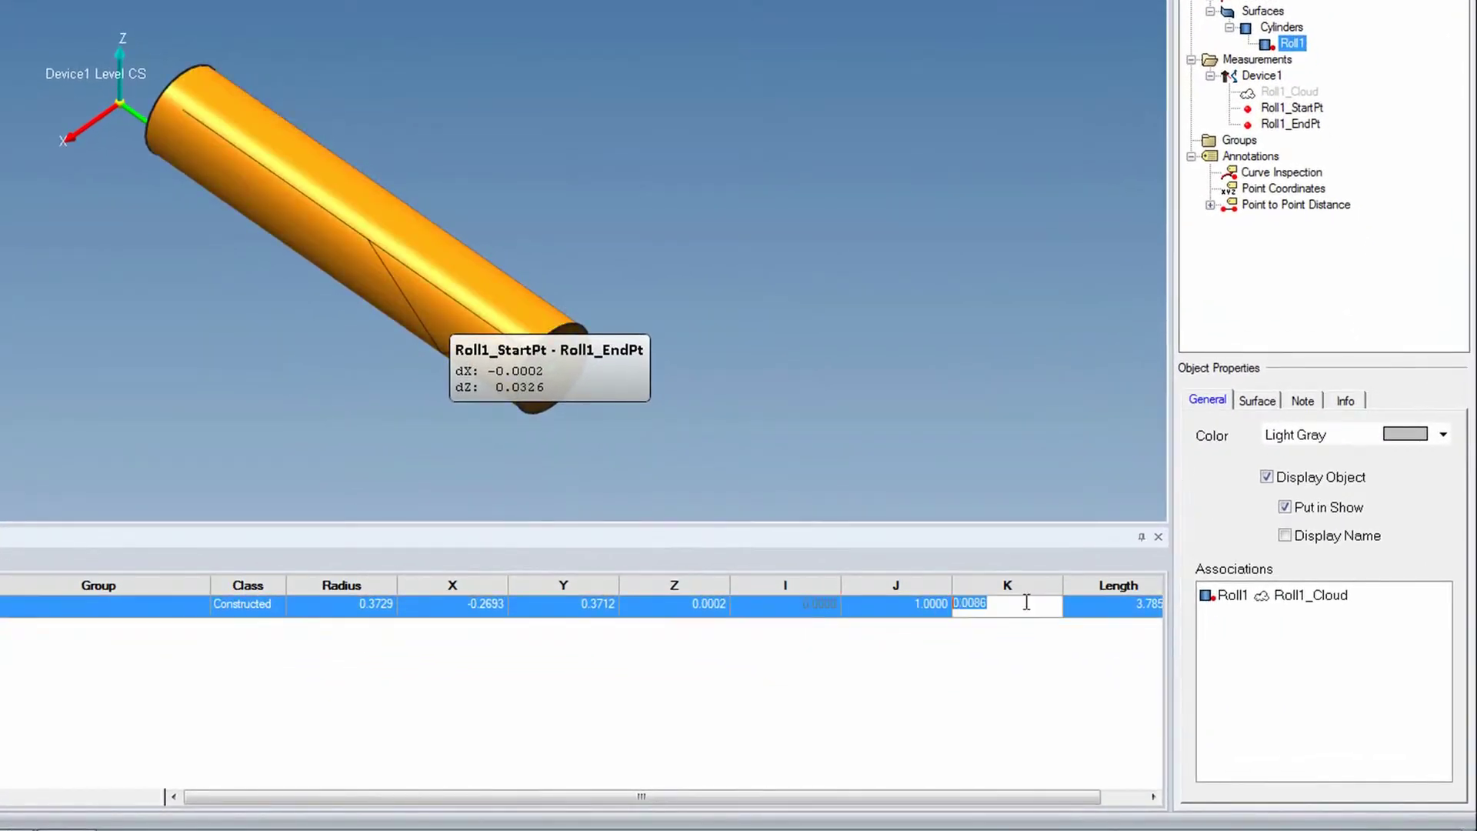
type("0")
left_click(1027, 481)
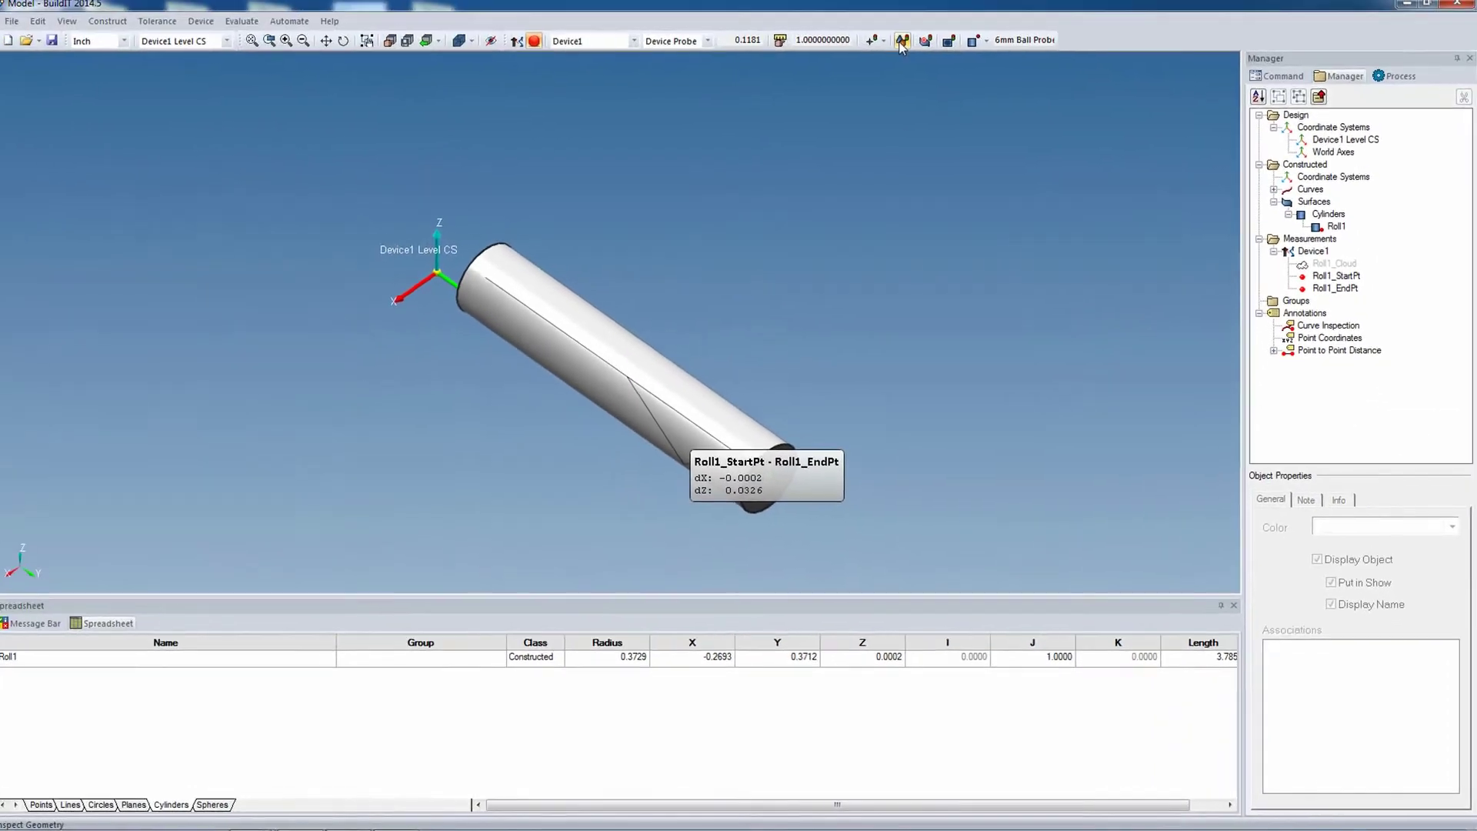
Step: Inspect the probe's live deviation from the Roll1 cylinder using Inspect Geometry
left_click(902, 42)
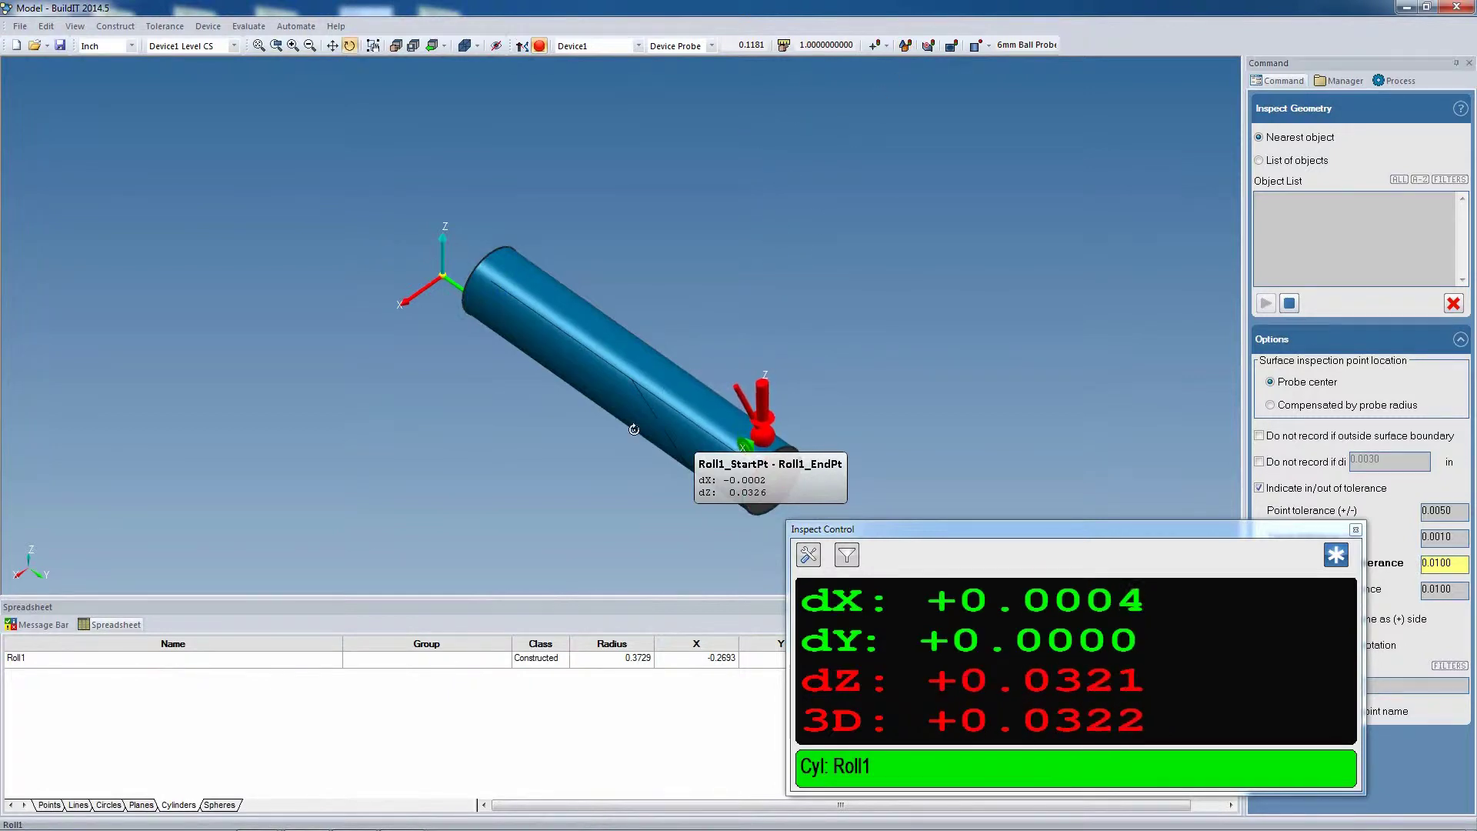
middle_click_drag(636, 431, 725, 406)
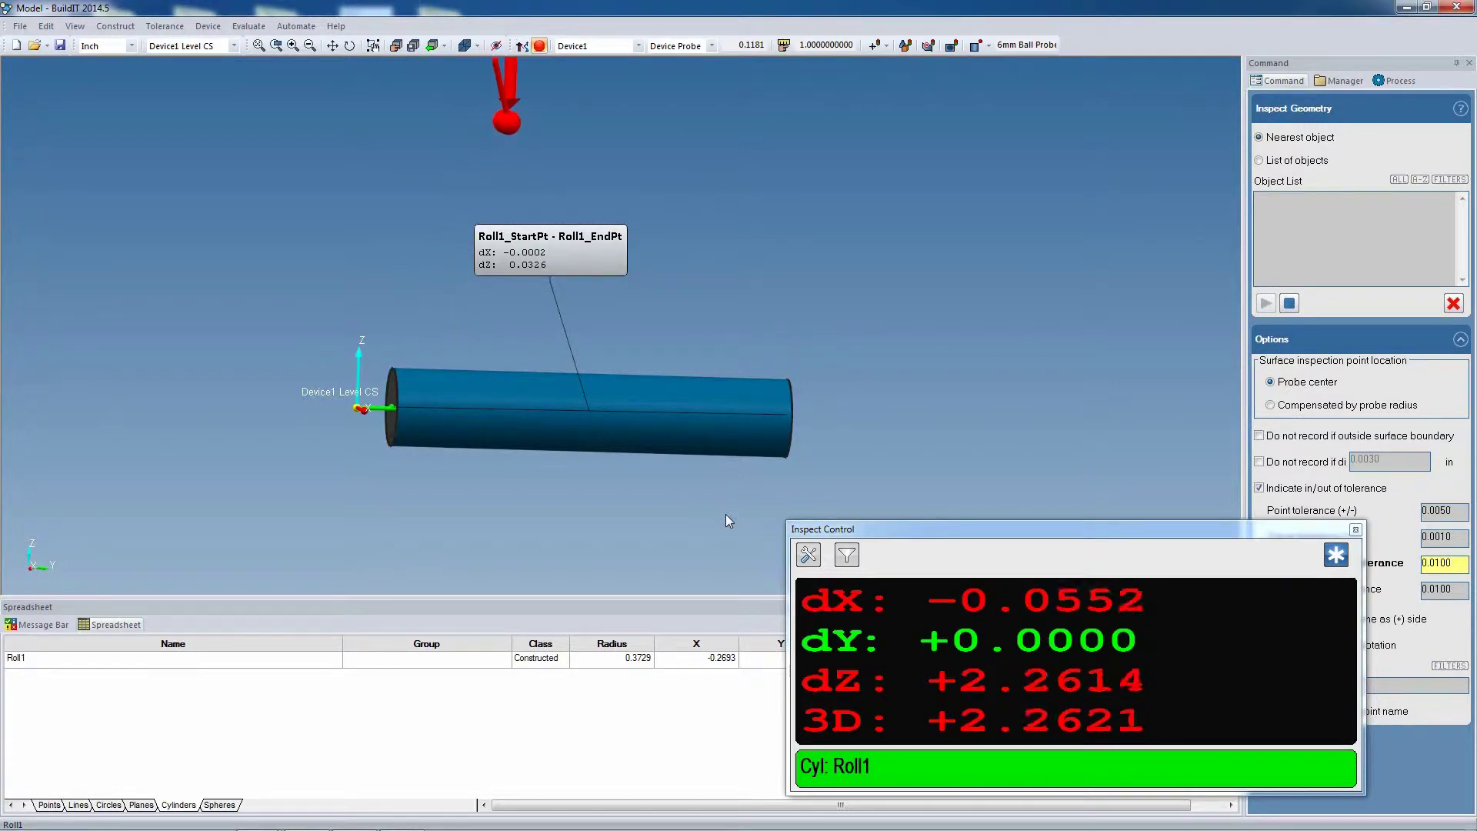
key("Escape")
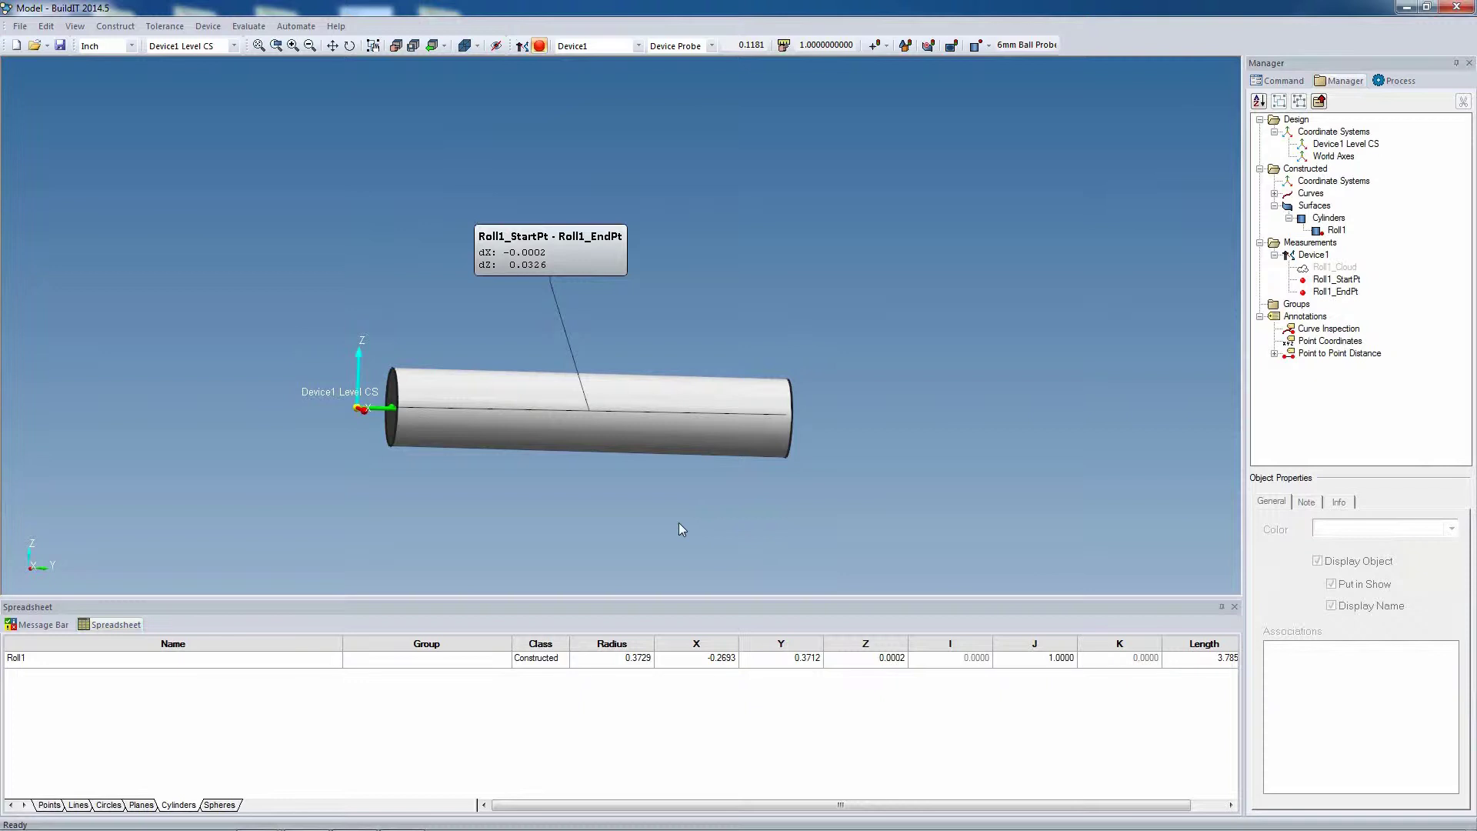
Step: Take the Roll1 cylinder out of show and record the roll again as cylinder Roll2
left_click(680, 374)
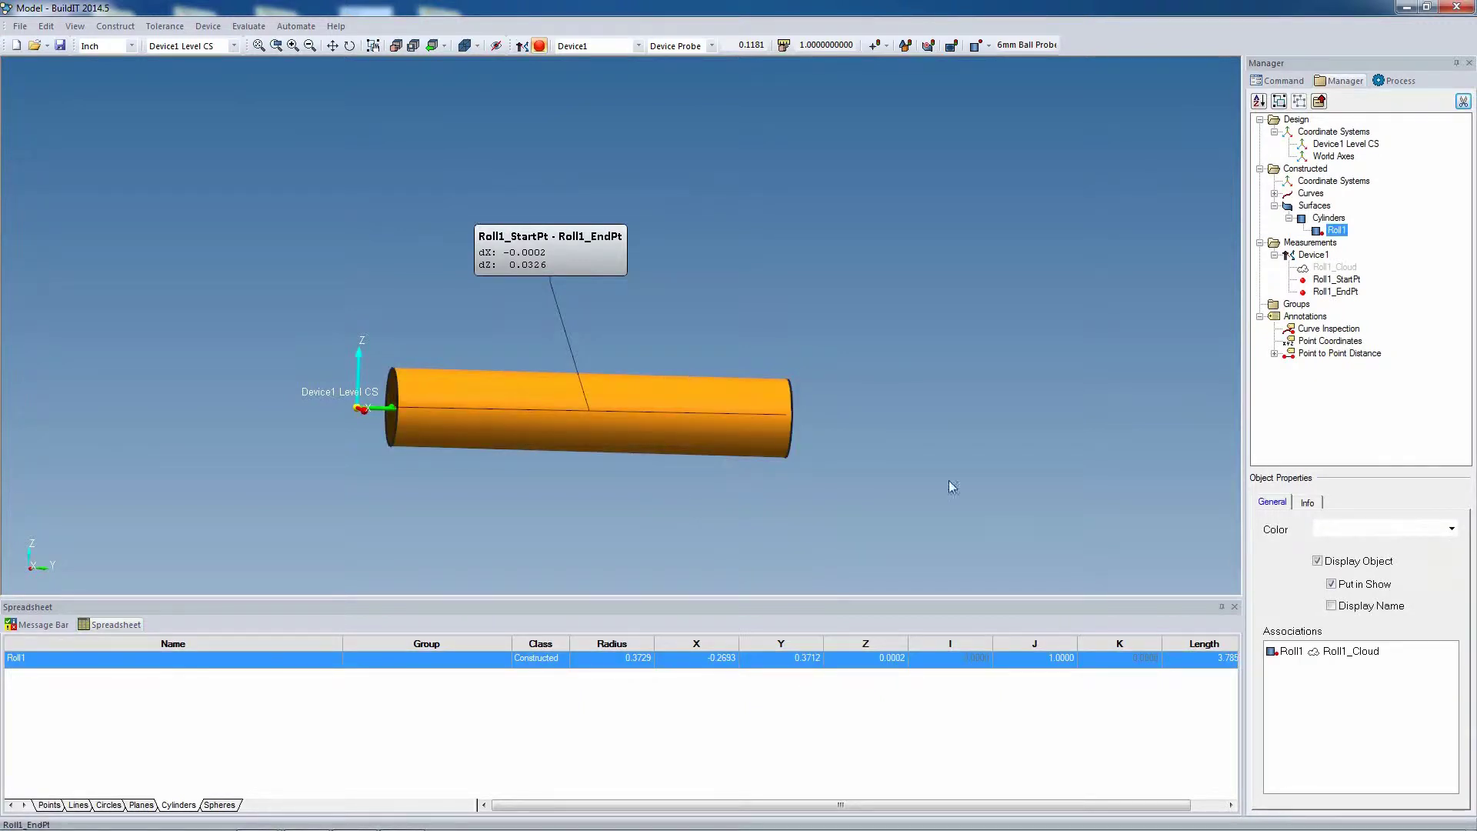
left_click(1348, 589)
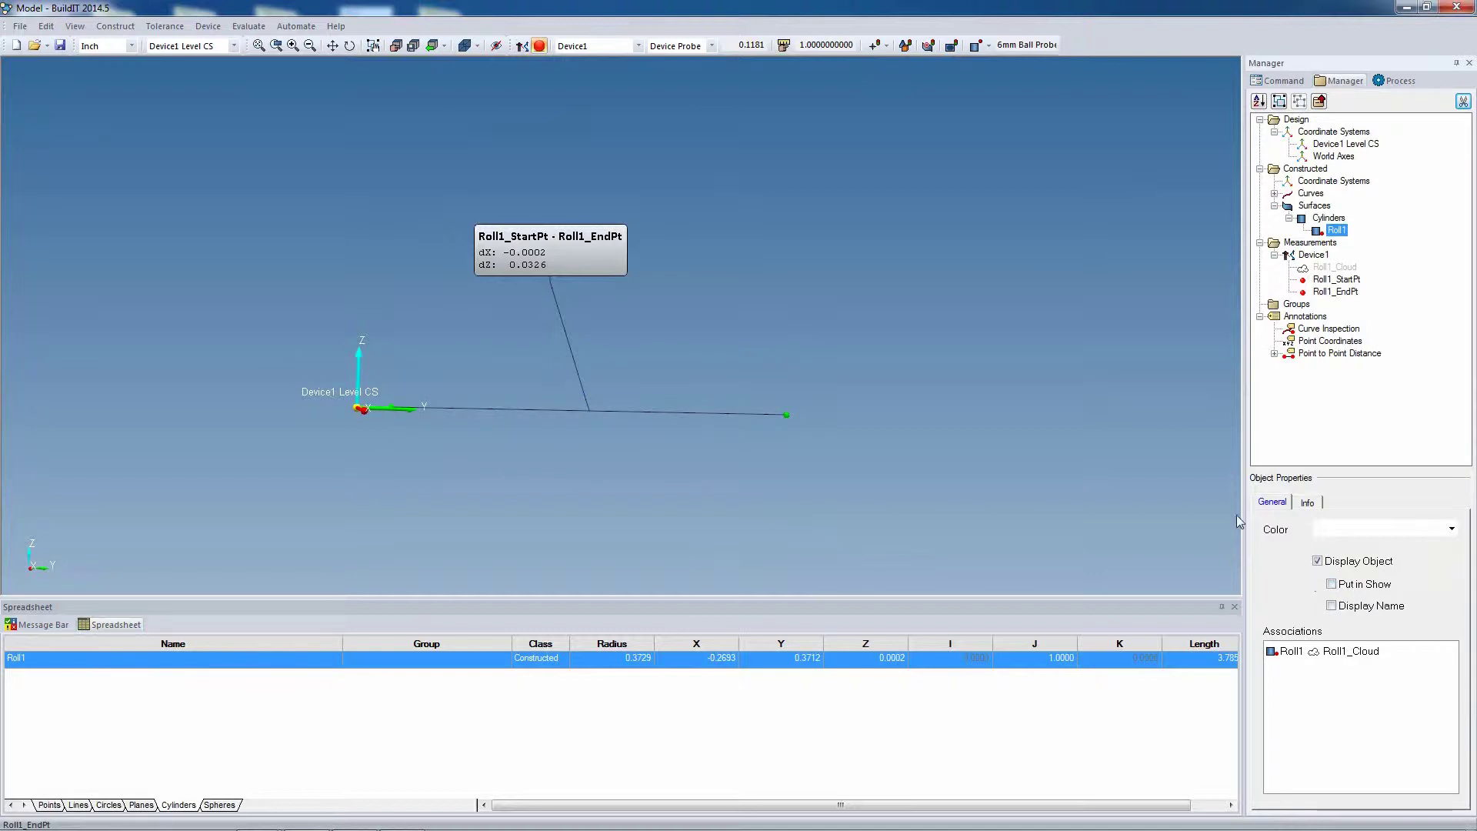
left_click(975, 47)
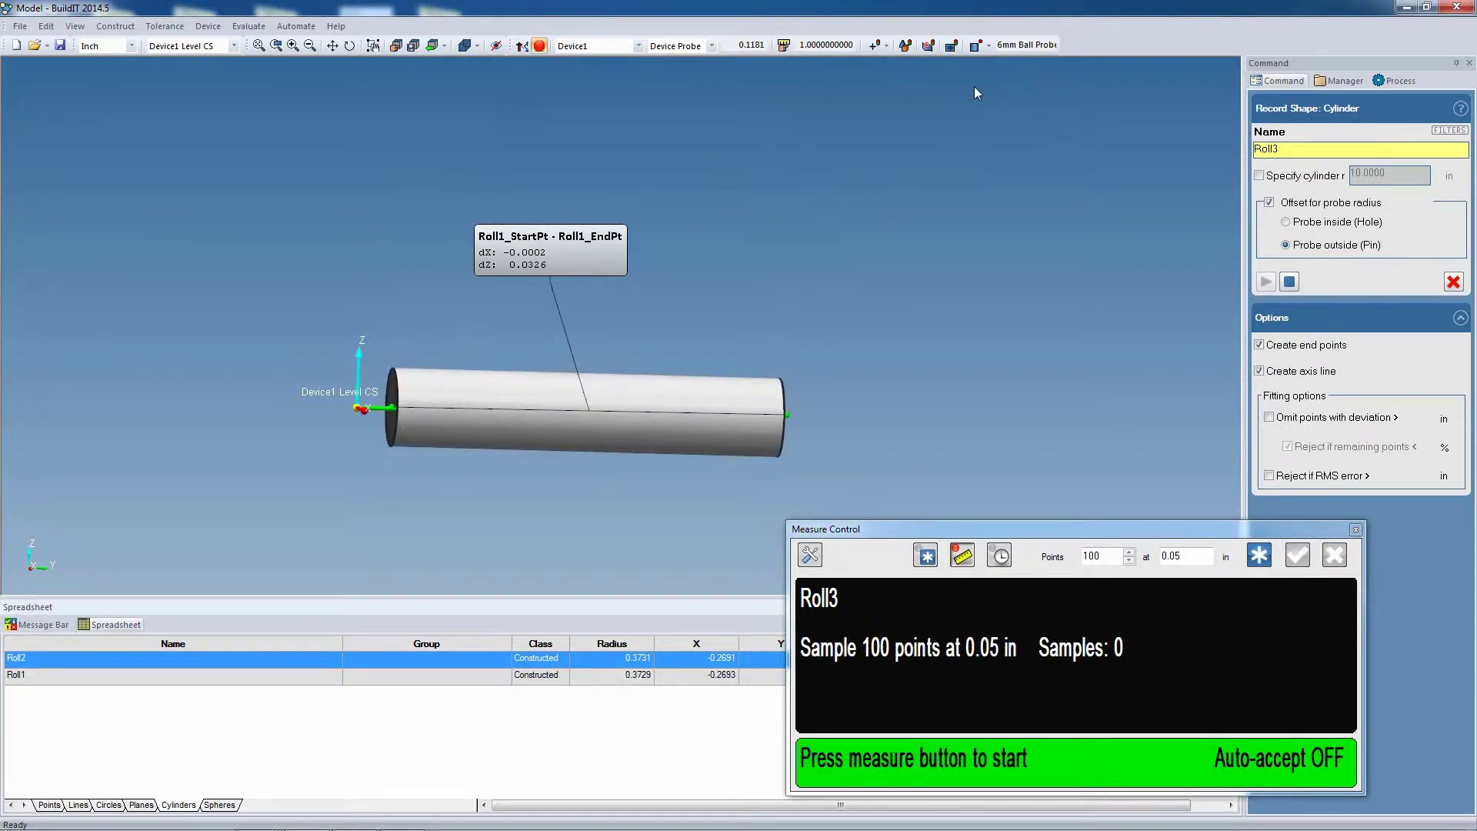
Step: Add a distance annotation from Roll2_StartPt to Roll2_EndPt showing the X and Z deviations
left_click(248, 26)
mouse_move(309, 170)
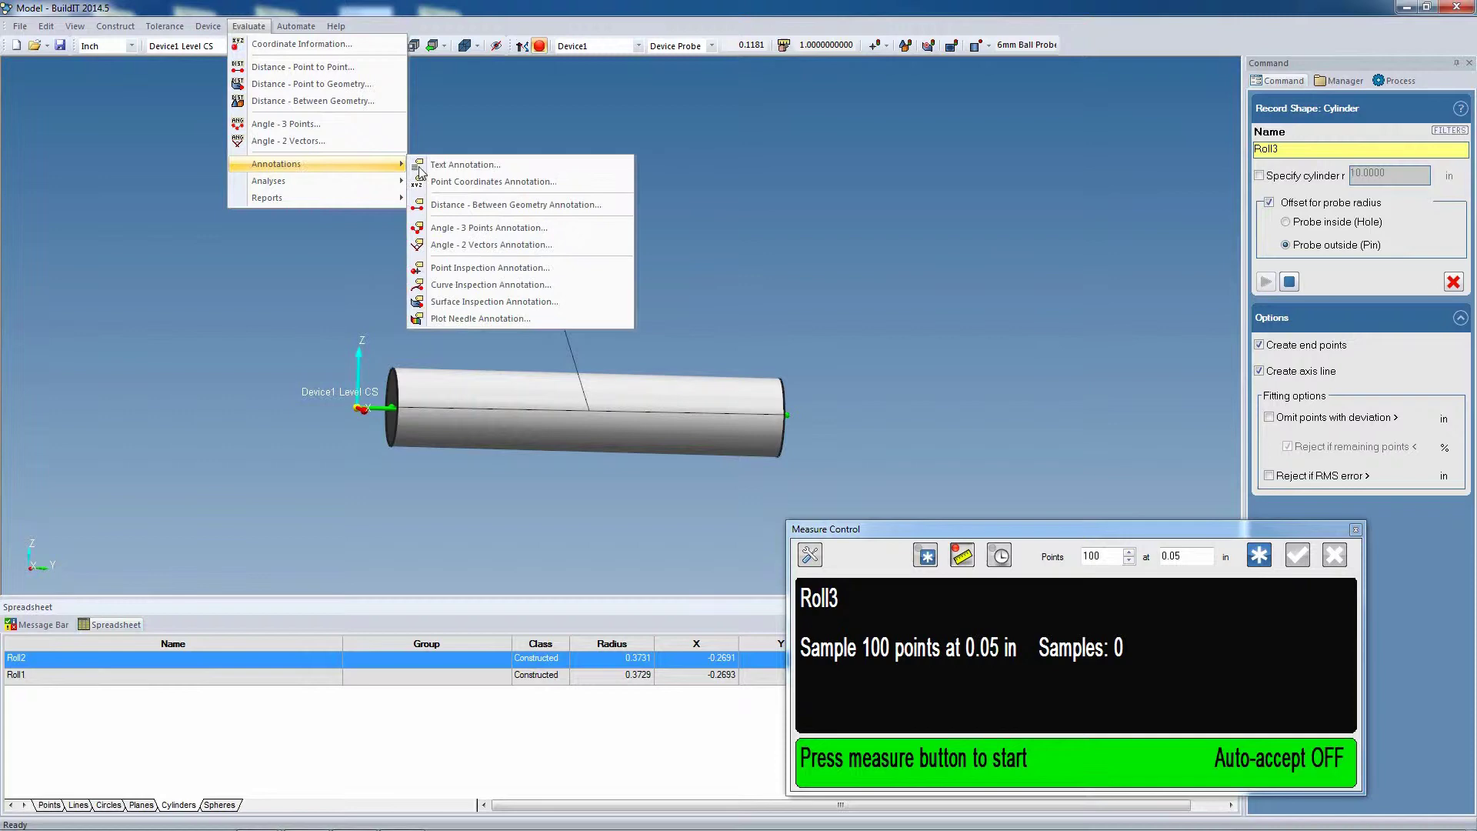
left_click(467, 200)
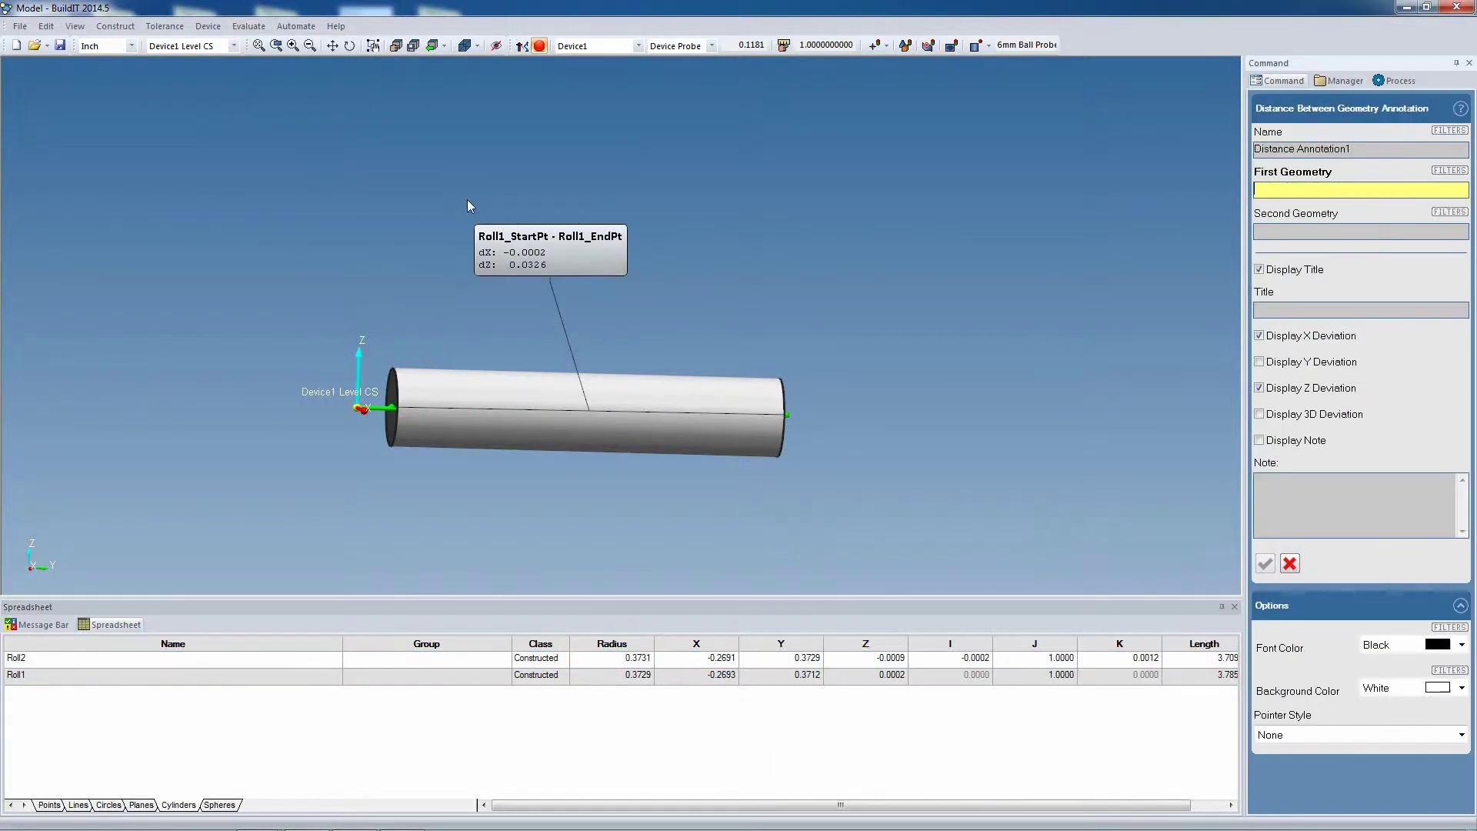
left_click(408, 419)
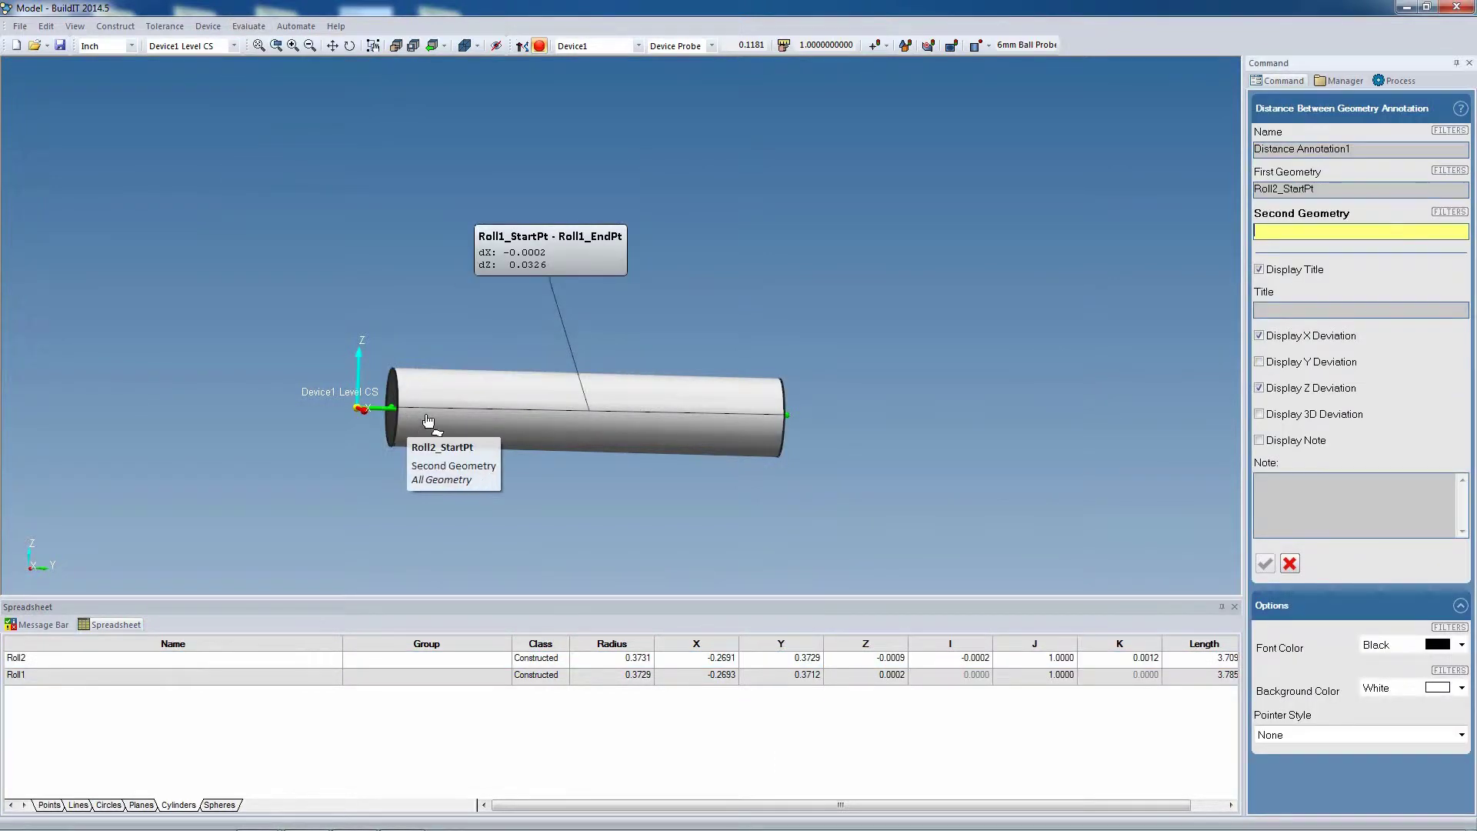
left_click(771, 430)
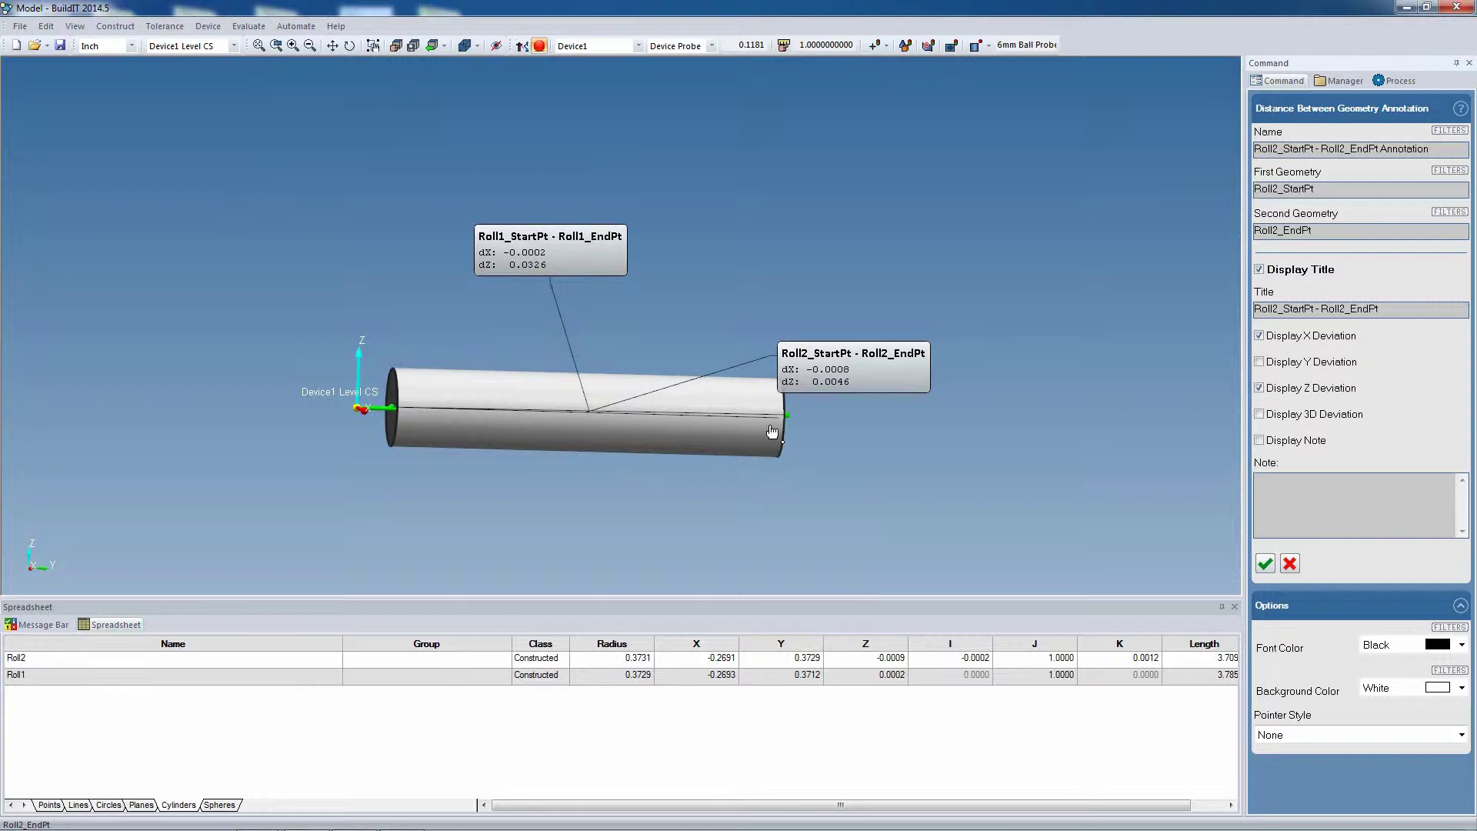
left_click(1266, 565)
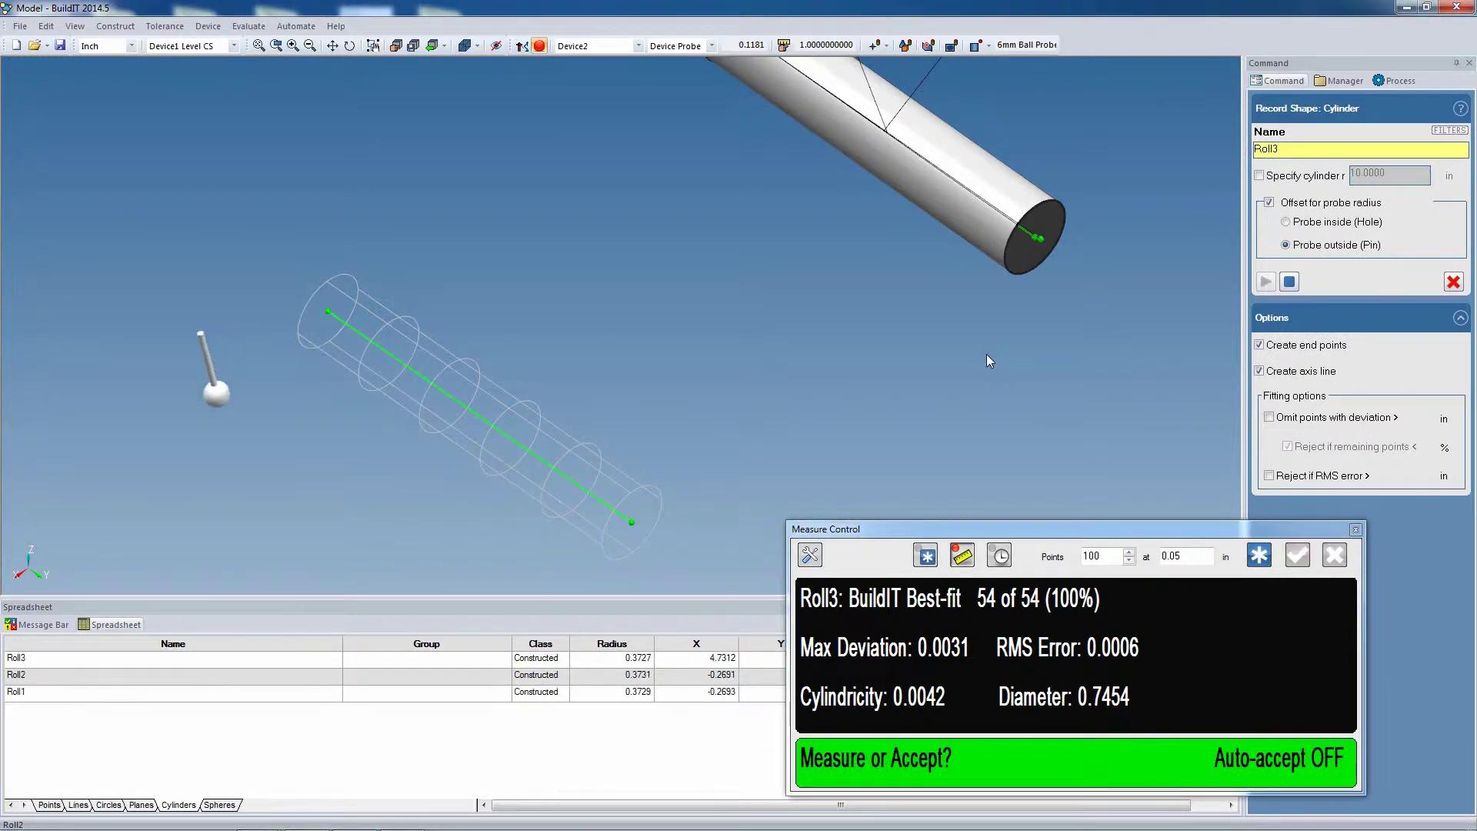
Step: Add a distance annotation from Roll3_StartPt to Roll3_EndPt showing the X and Z deviations, with its label placed above the roll
left_click(250, 26)
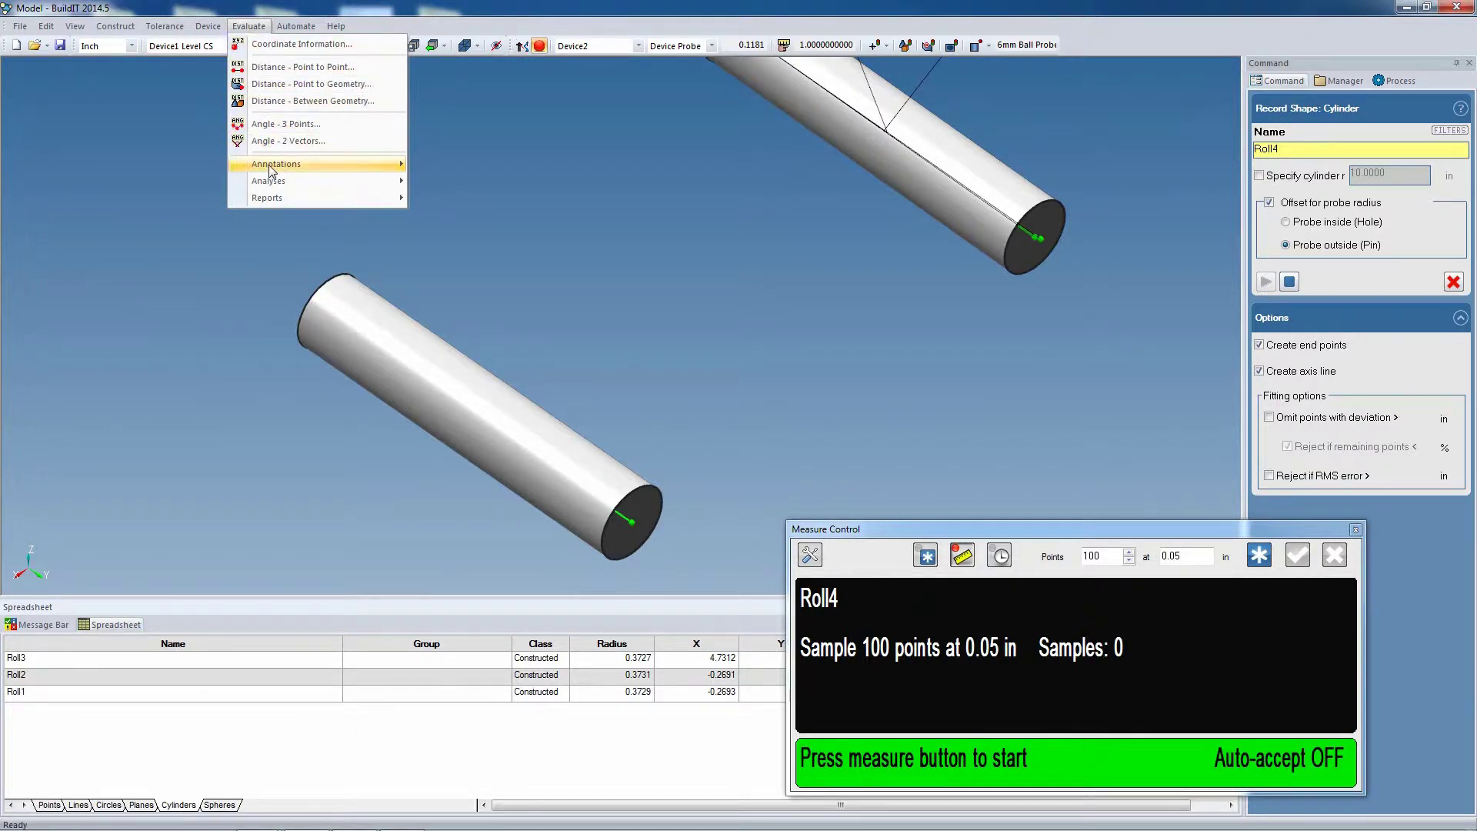
mouse_move(269, 165)
left_click(484, 204)
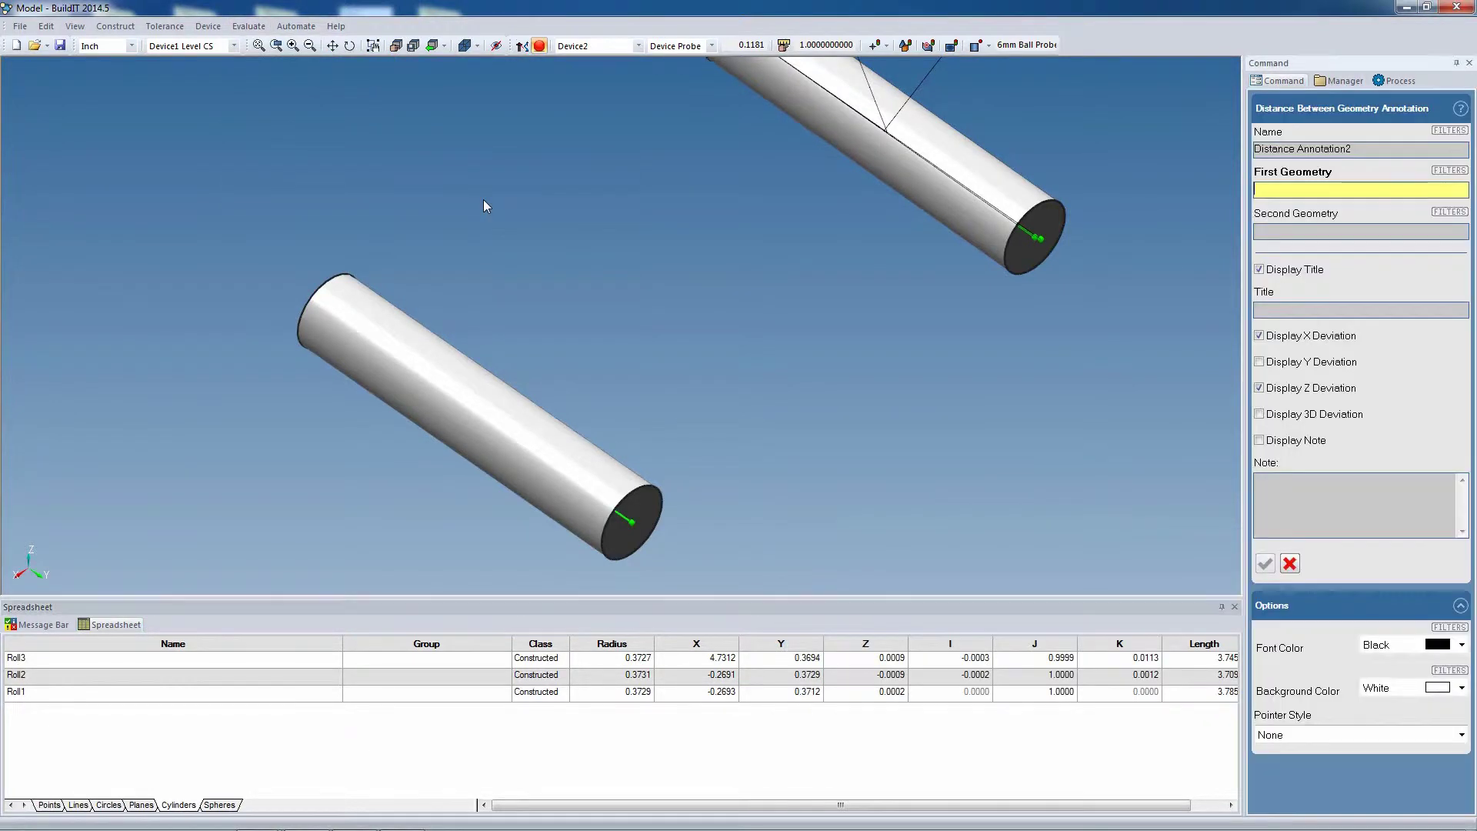
left_click(334, 318)
left_click(627, 521)
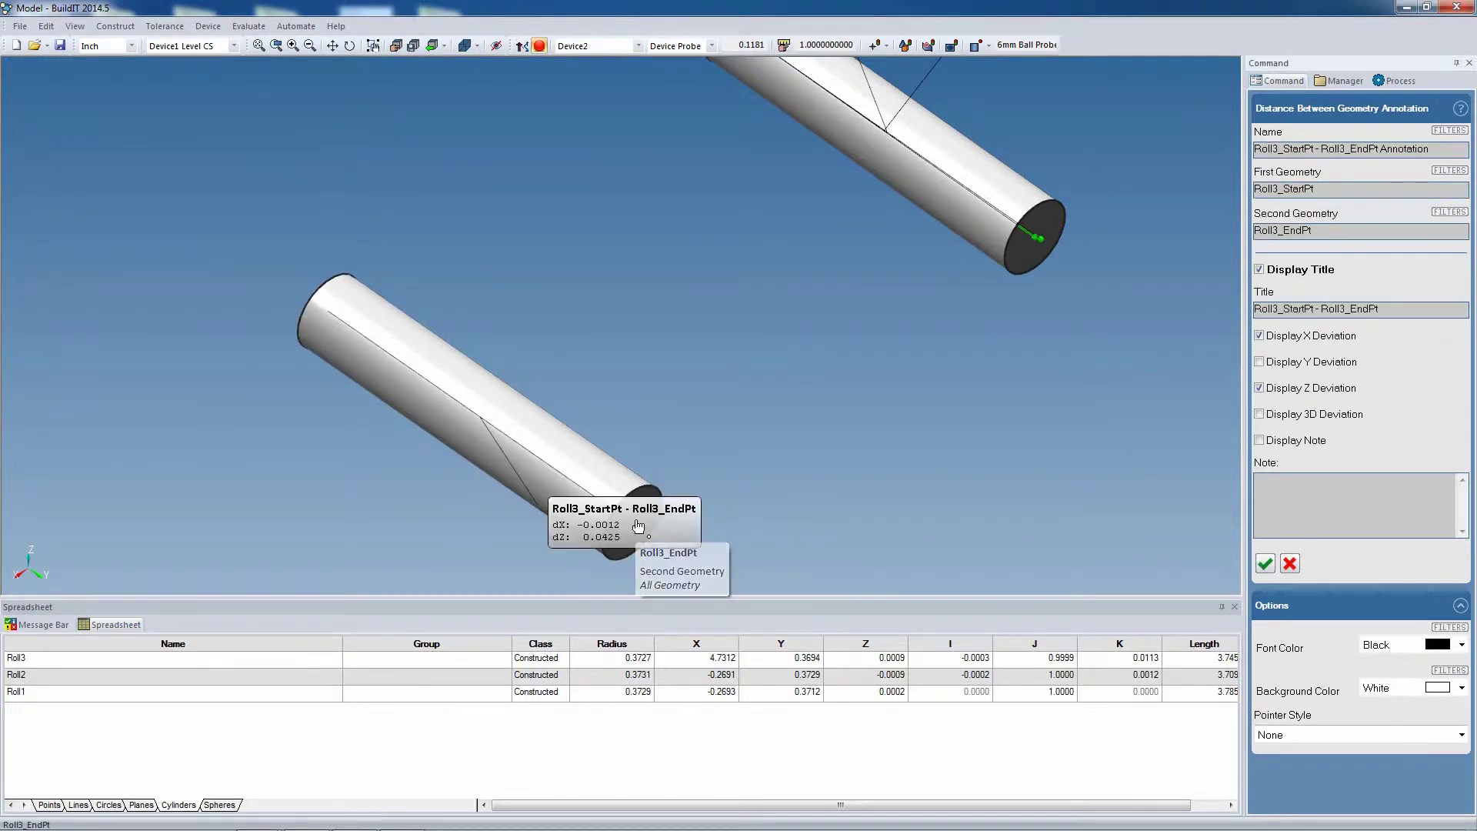
left_click_drag(639, 526, 643, 354)
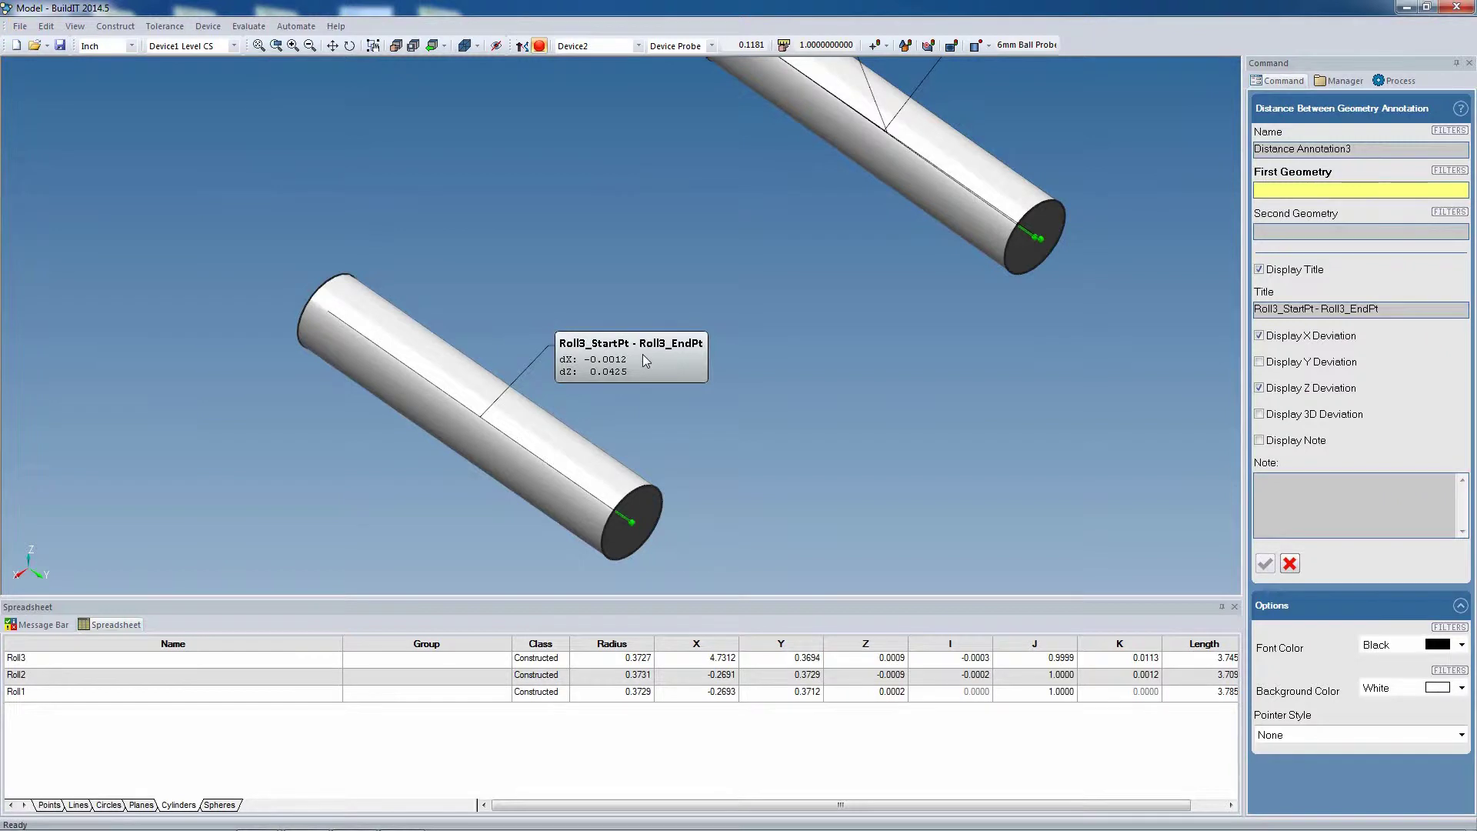
Step: Check the hidden measurements in the NoShow view, return to the normal view and end the annotation command
left_click(497, 46)
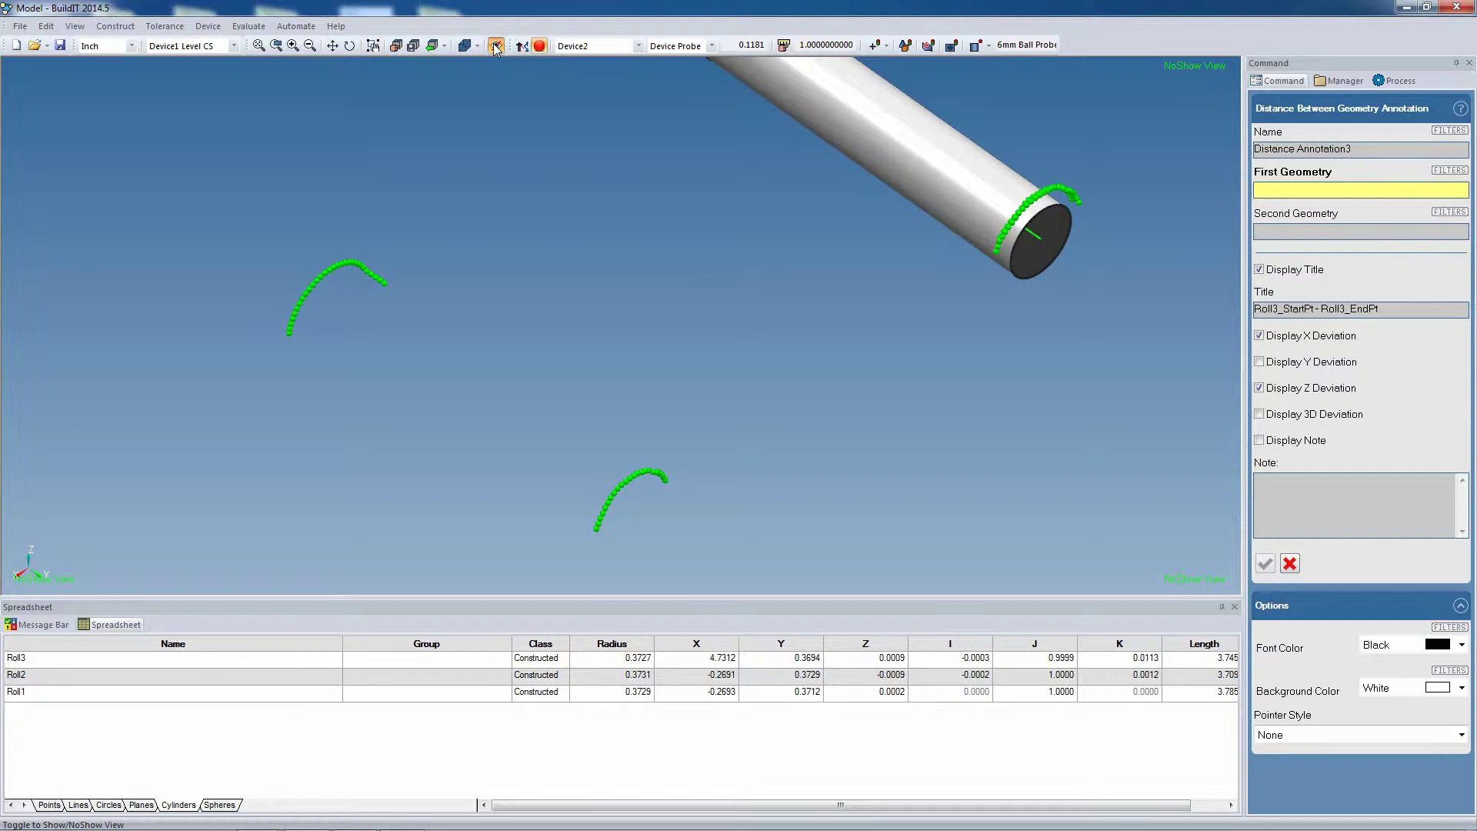
left_click(496, 46)
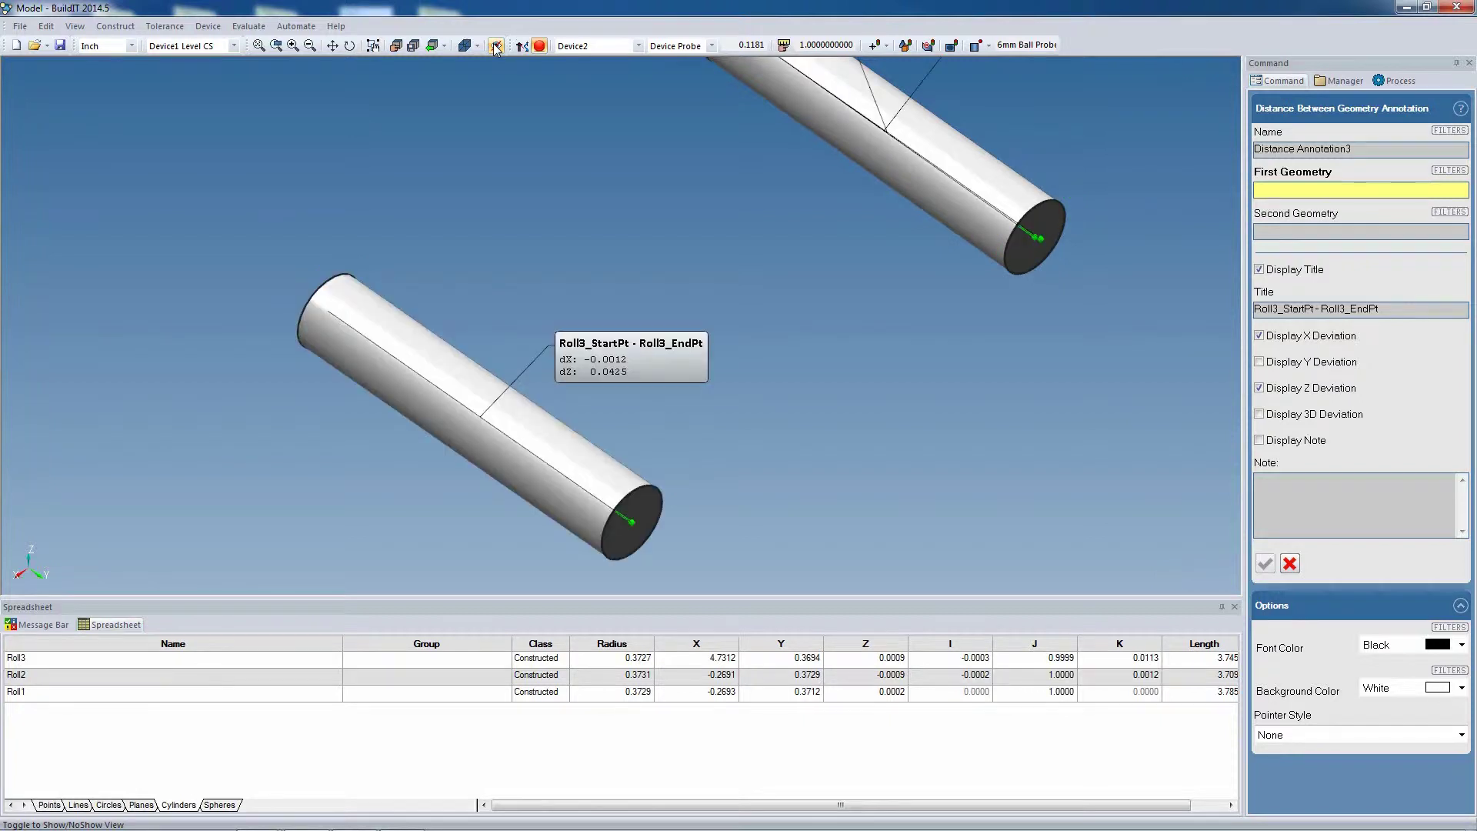
left_click(1296, 563)
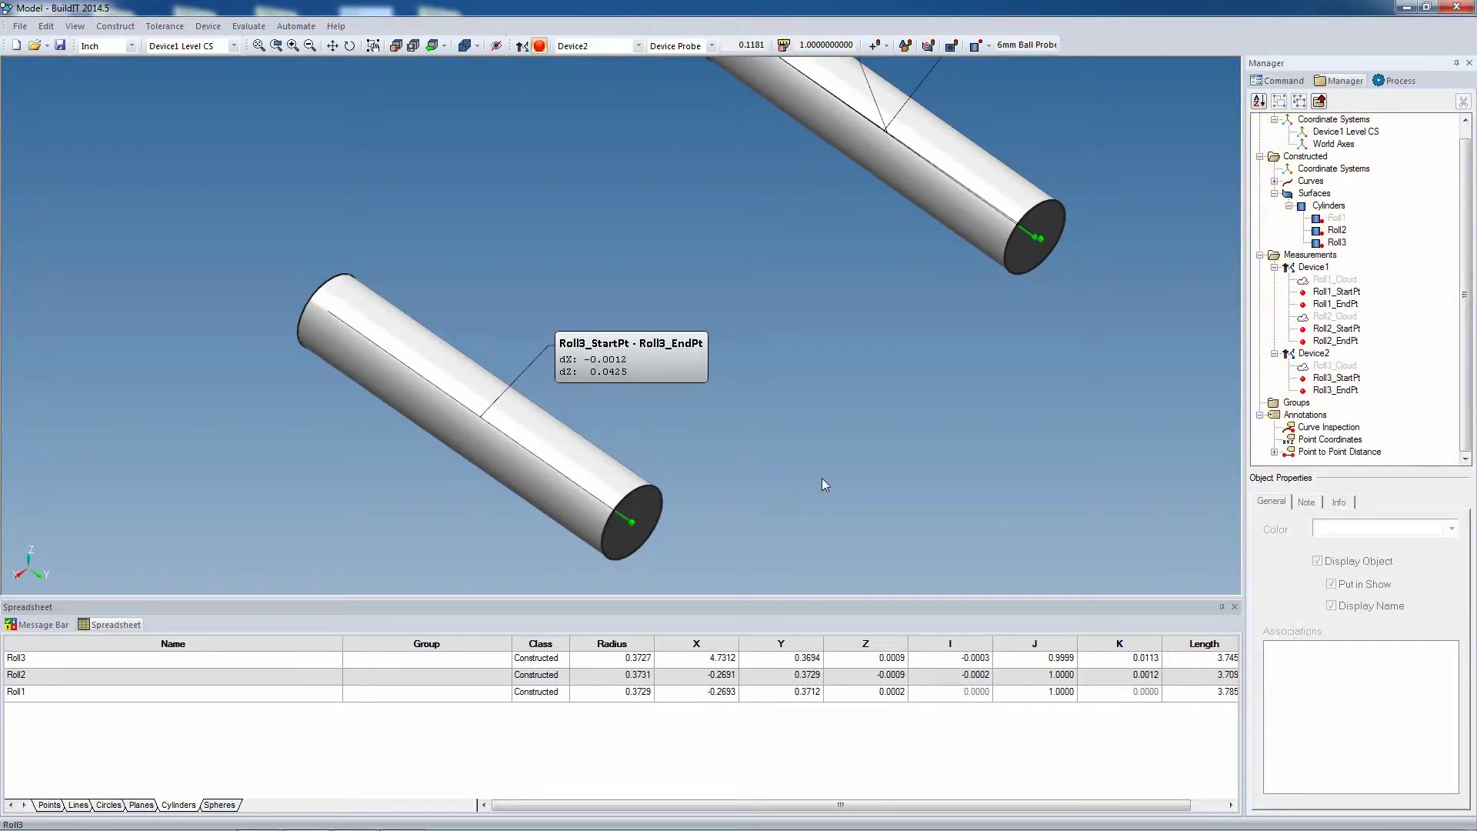
Step: Set the I and K axis direction values of the Roll3 cylinder to 0 in the spreadsheet
left_click(593, 473)
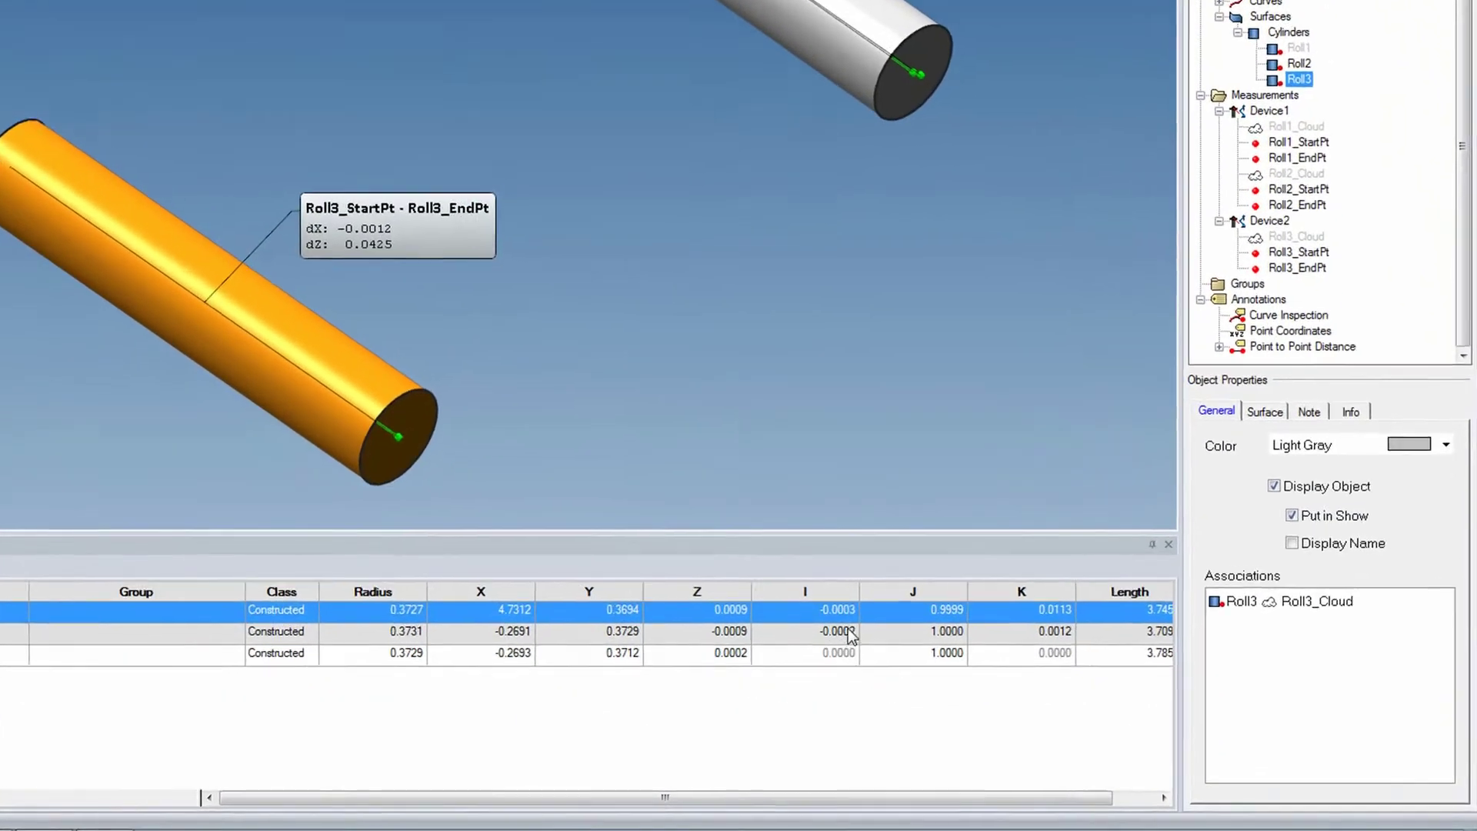
double_click(984, 658)
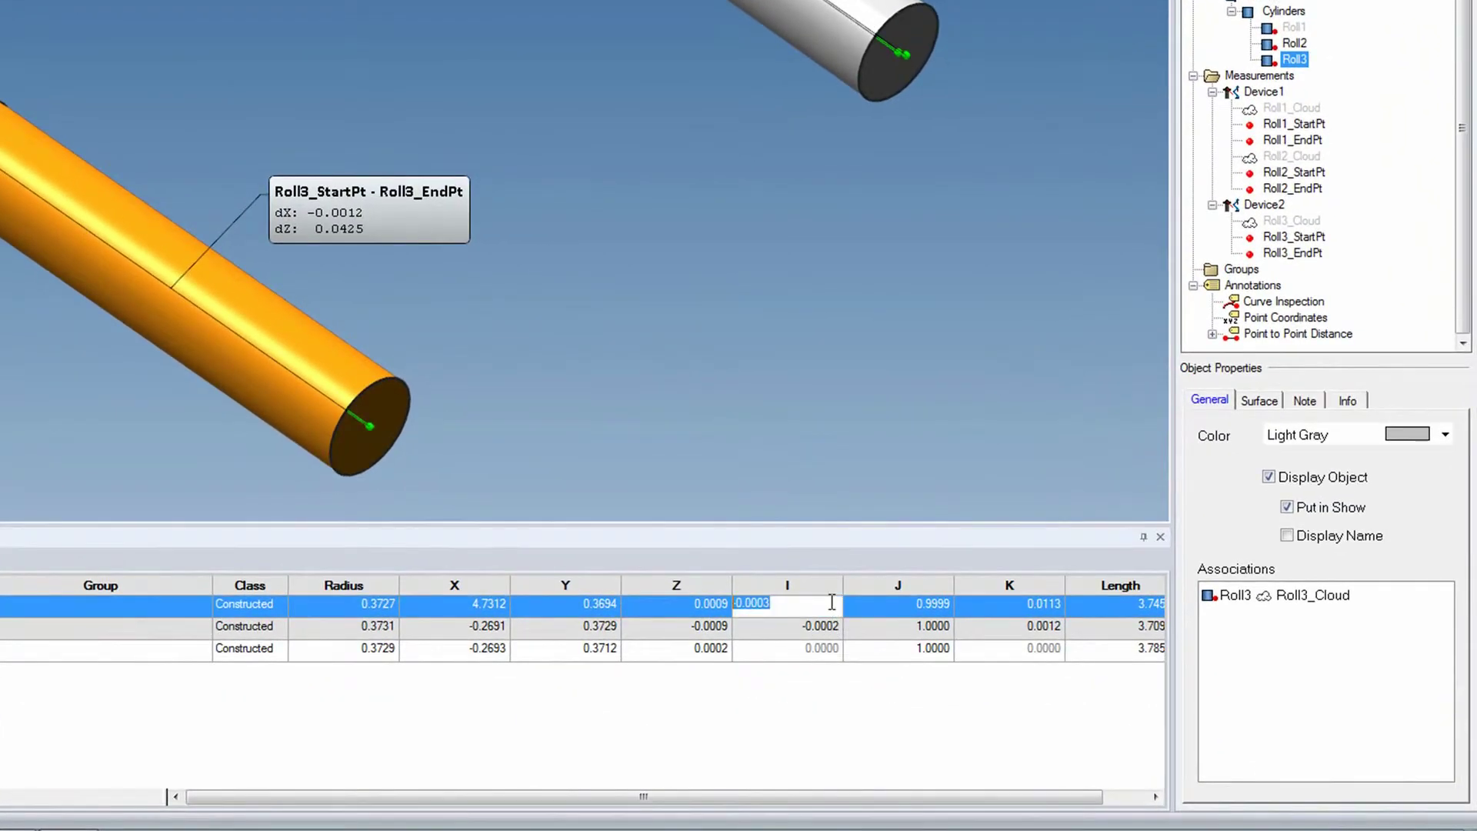
double_click(1020, 605)
type("0")
left_click(958, 454)
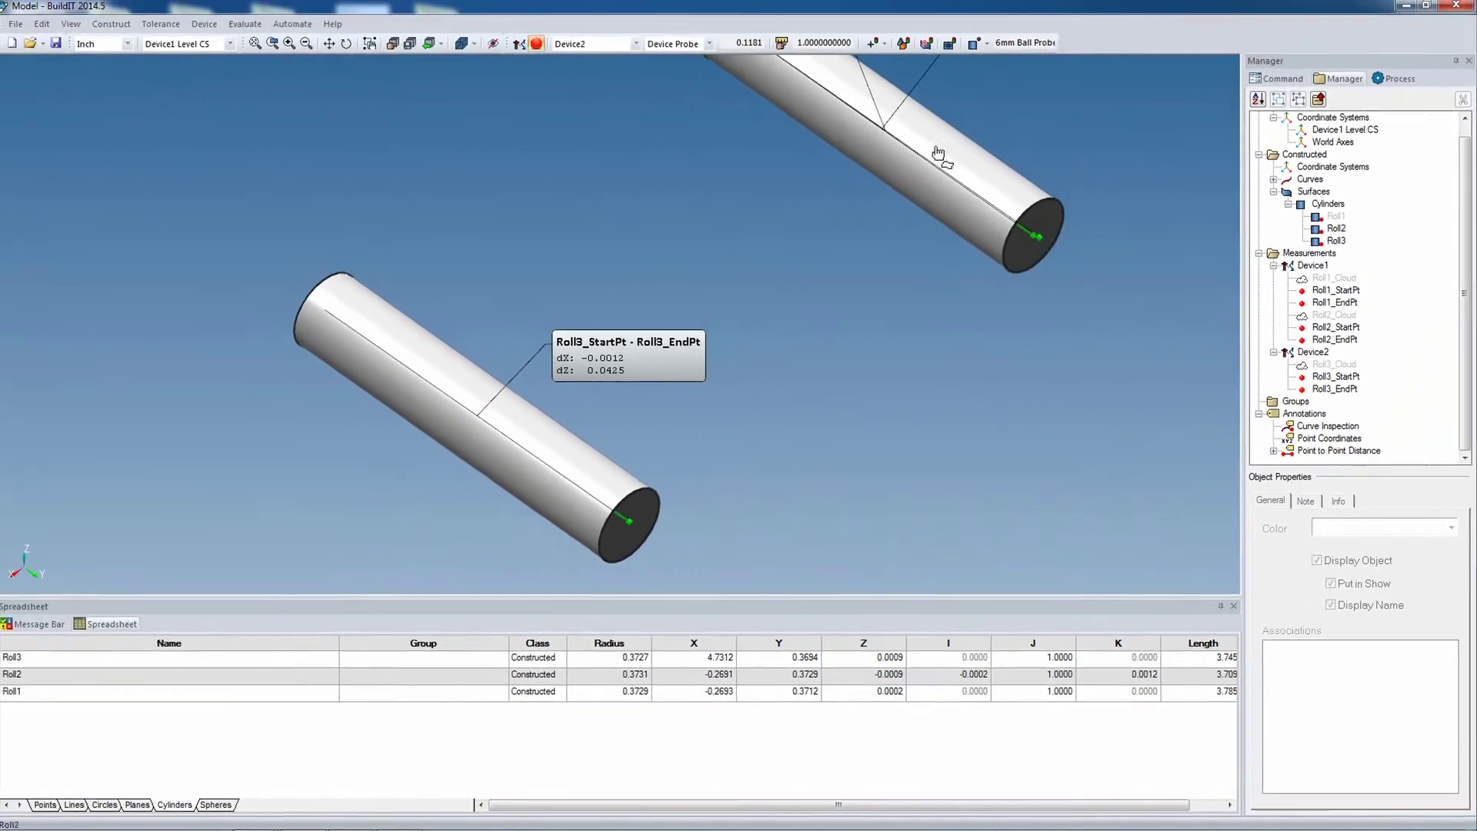
Step: Inspect the probe's live deviation from the Roll3 cylinder using Inspect Geometry, with the view zoomed in on that roll
left_click(906, 48)
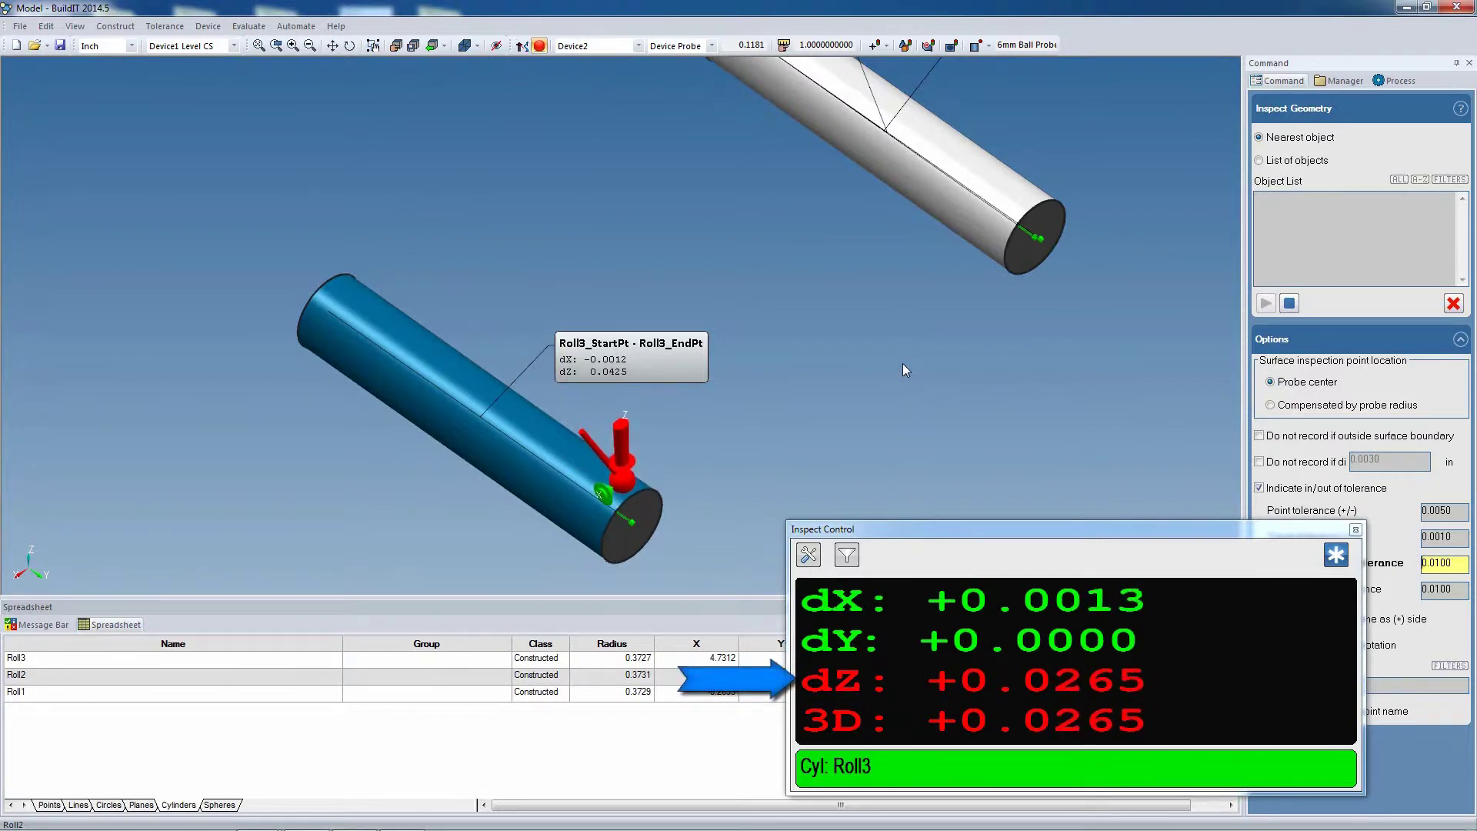
left_click(275, 45)
left_click_drag(368, 287, 754, 580)
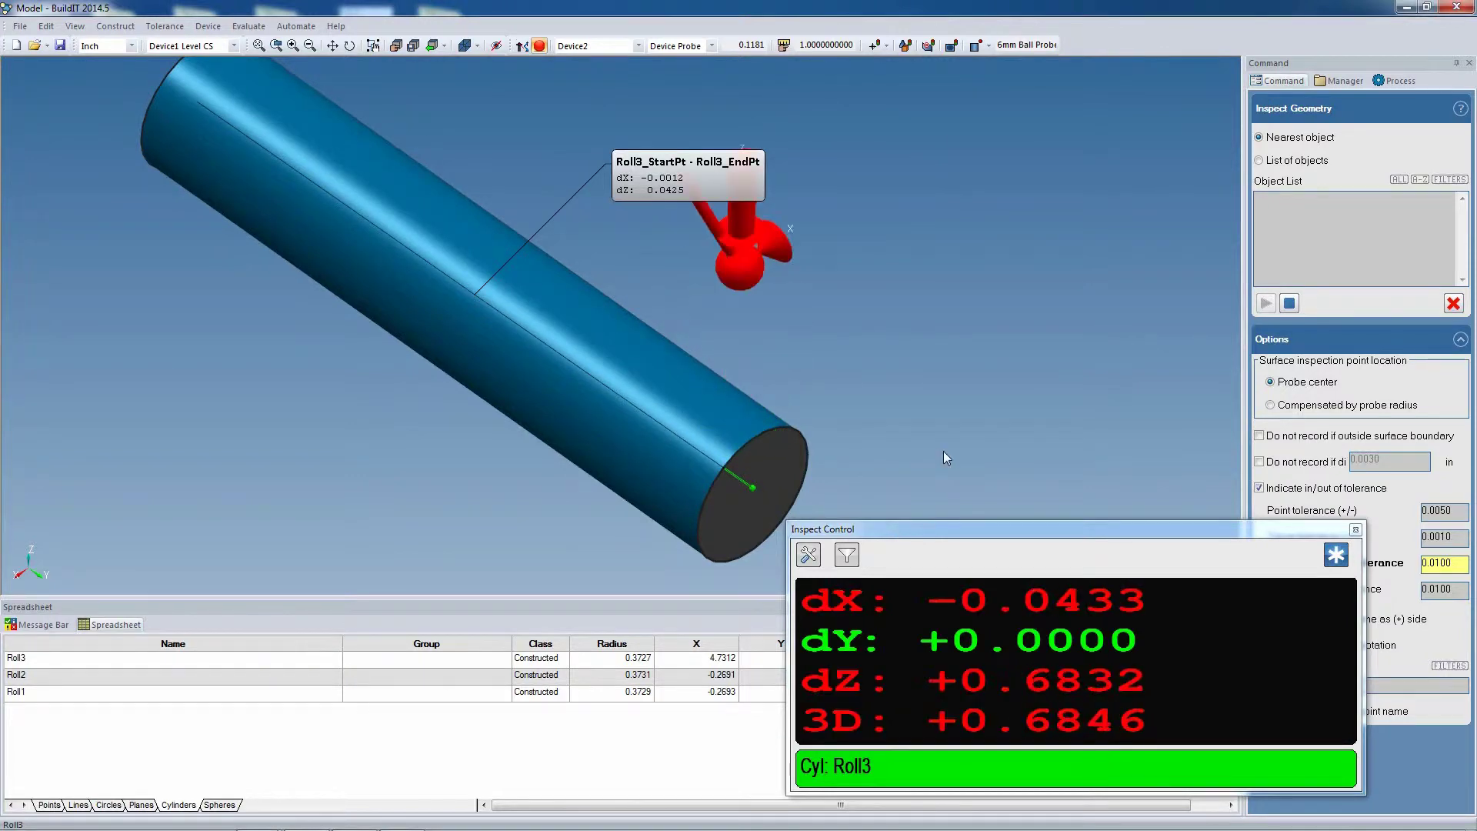
key("Escape")
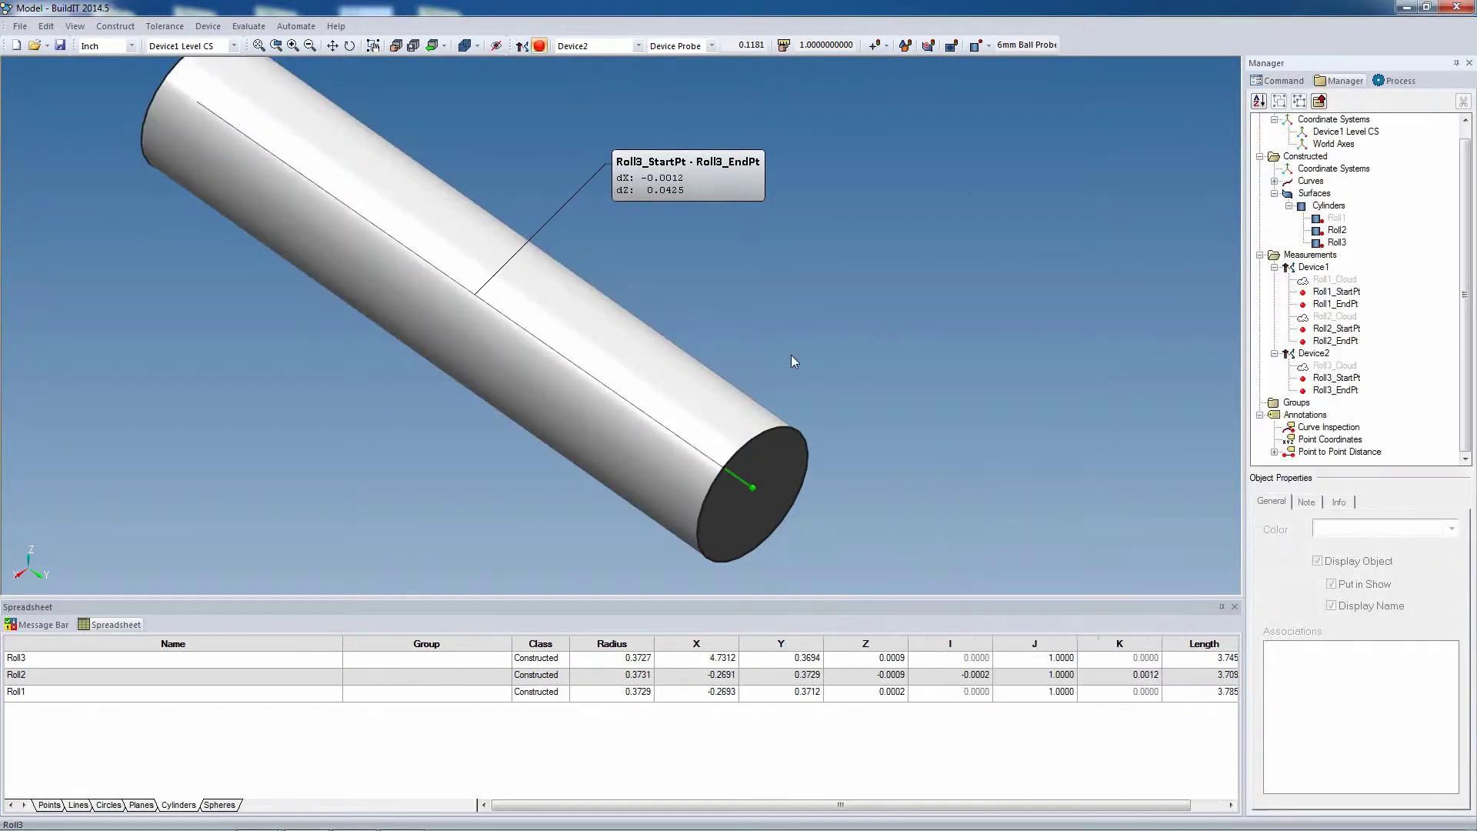
Step: Take the Roll3 cylinder out of show and record a circle on a measured plane at the roll's start-point end
left_click(593, 427)
left_click(1385, 586)
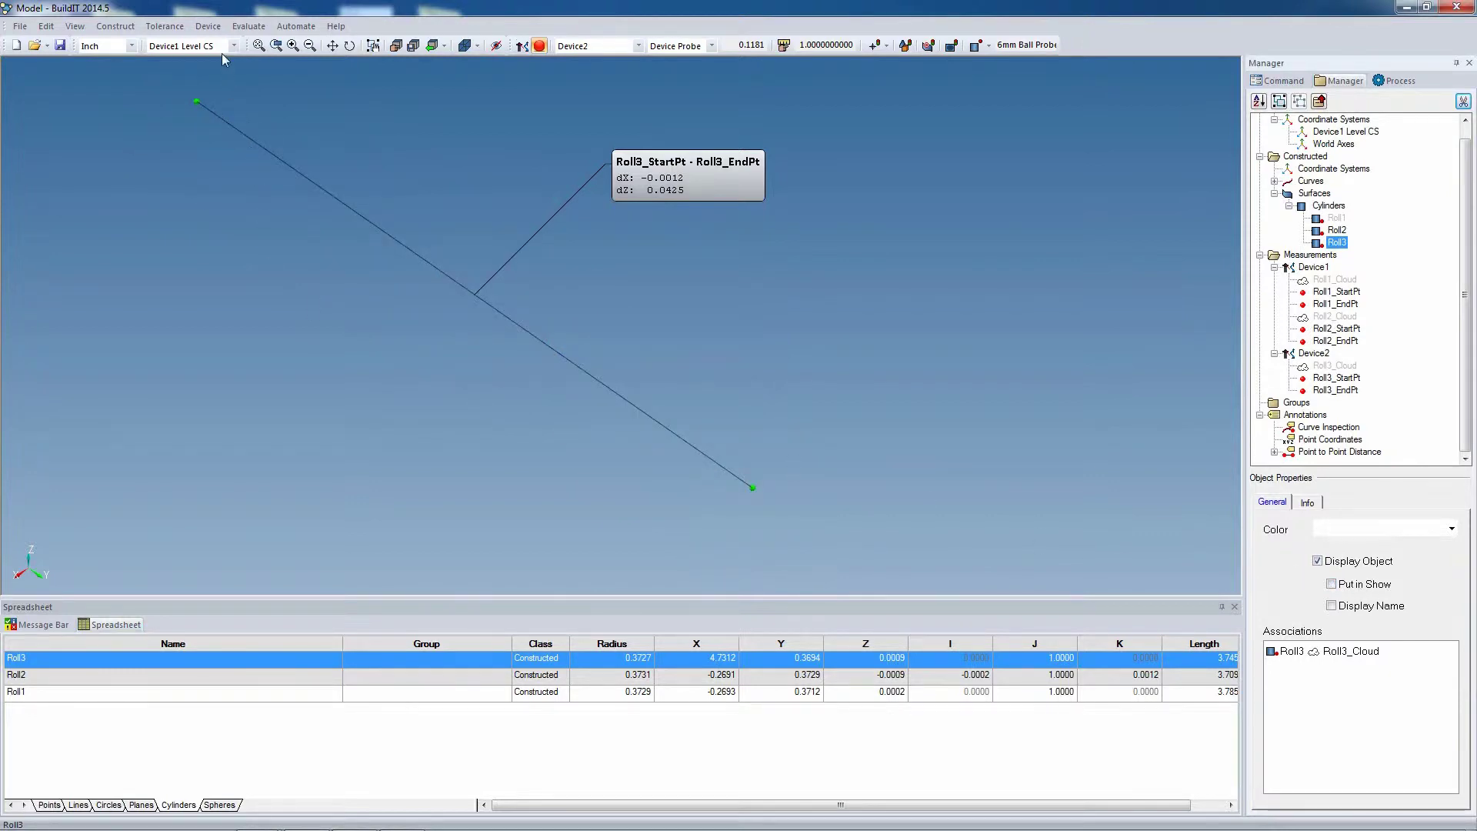
left_click(208, 25)
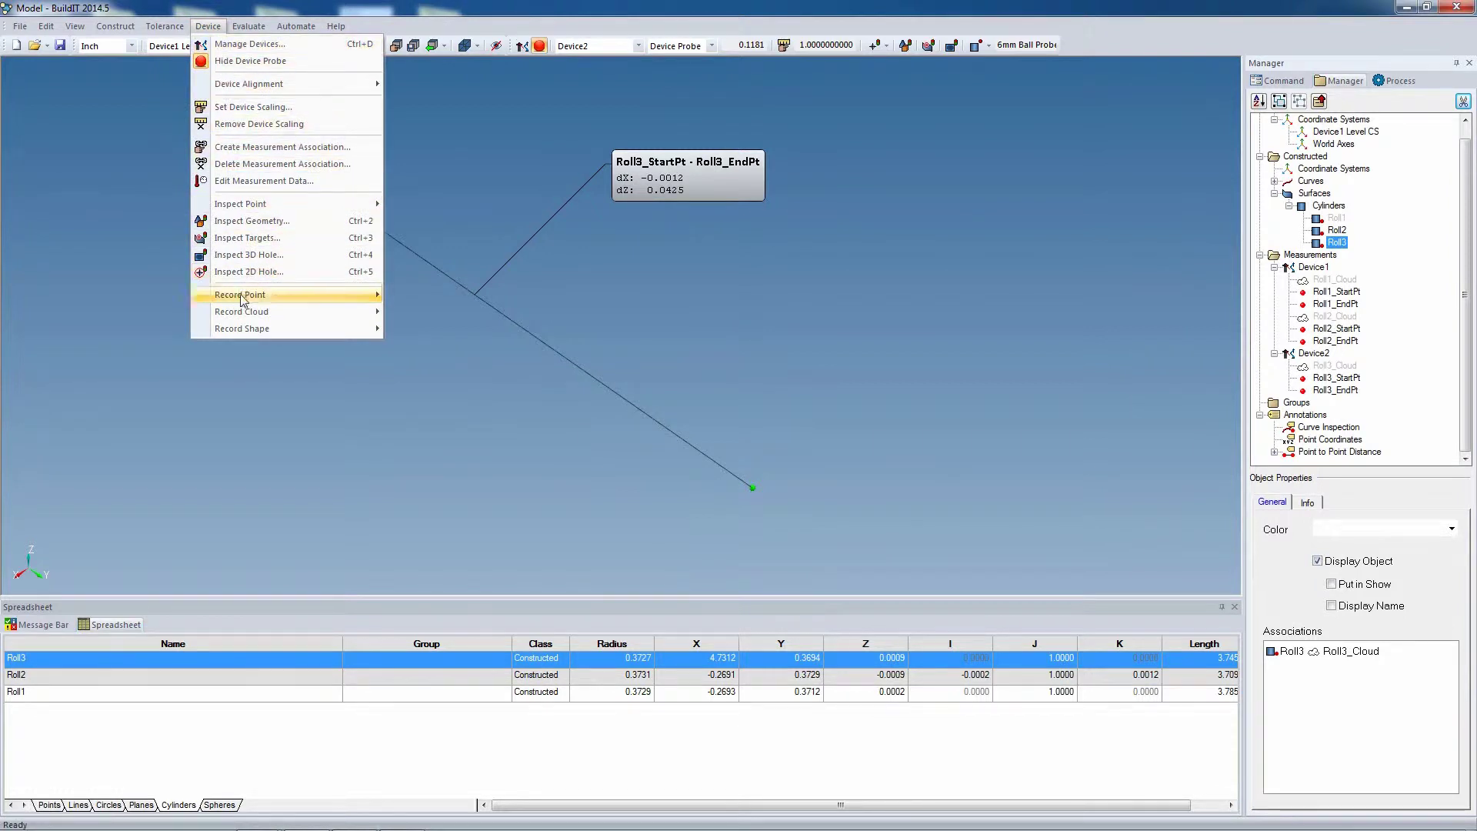
mouse_move(247, 329)
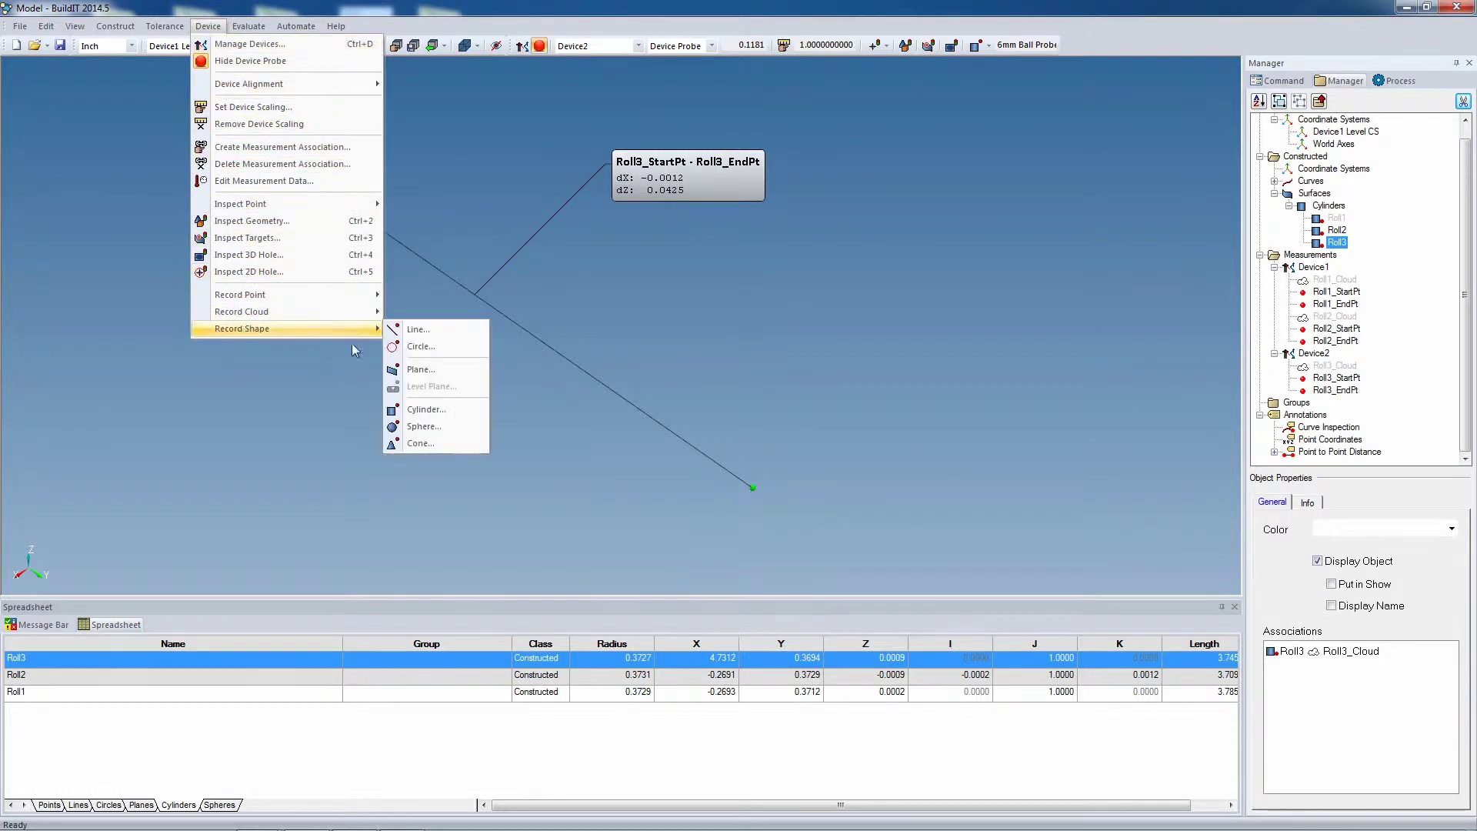
left_click(414, 348)
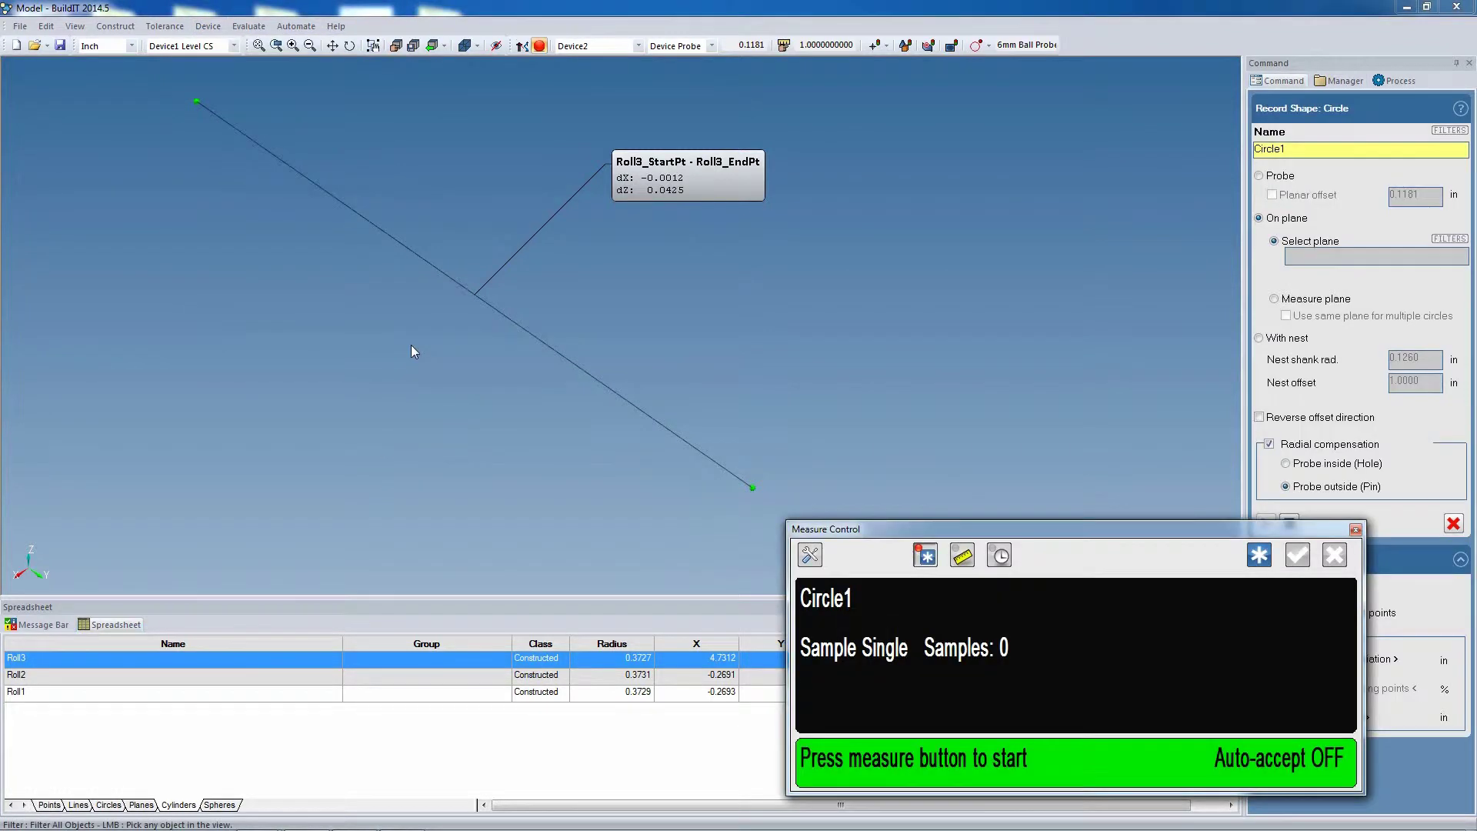
left_click(1283, 300)
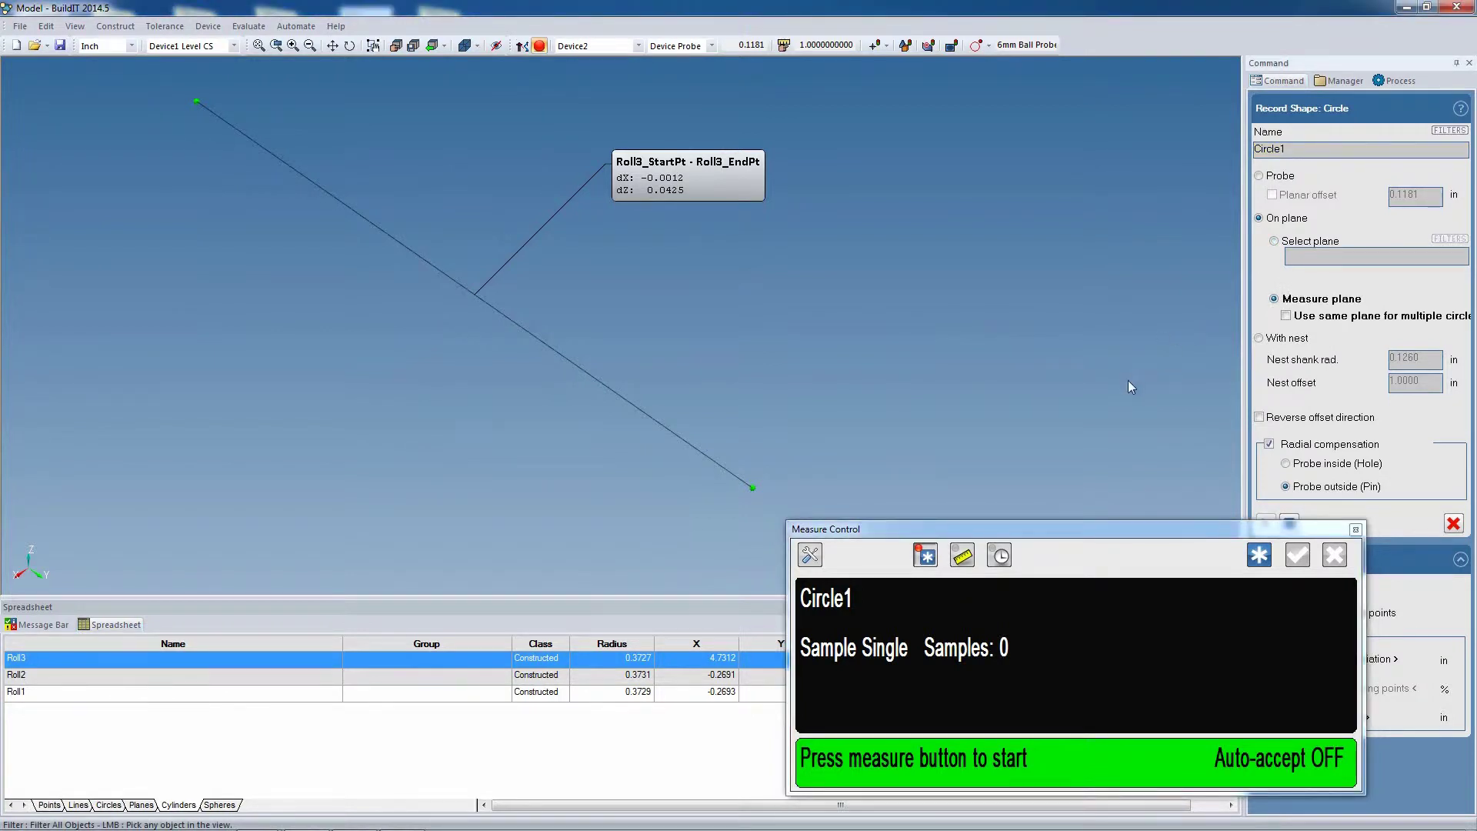
middle_click_drag(737, 309, 871, 459)
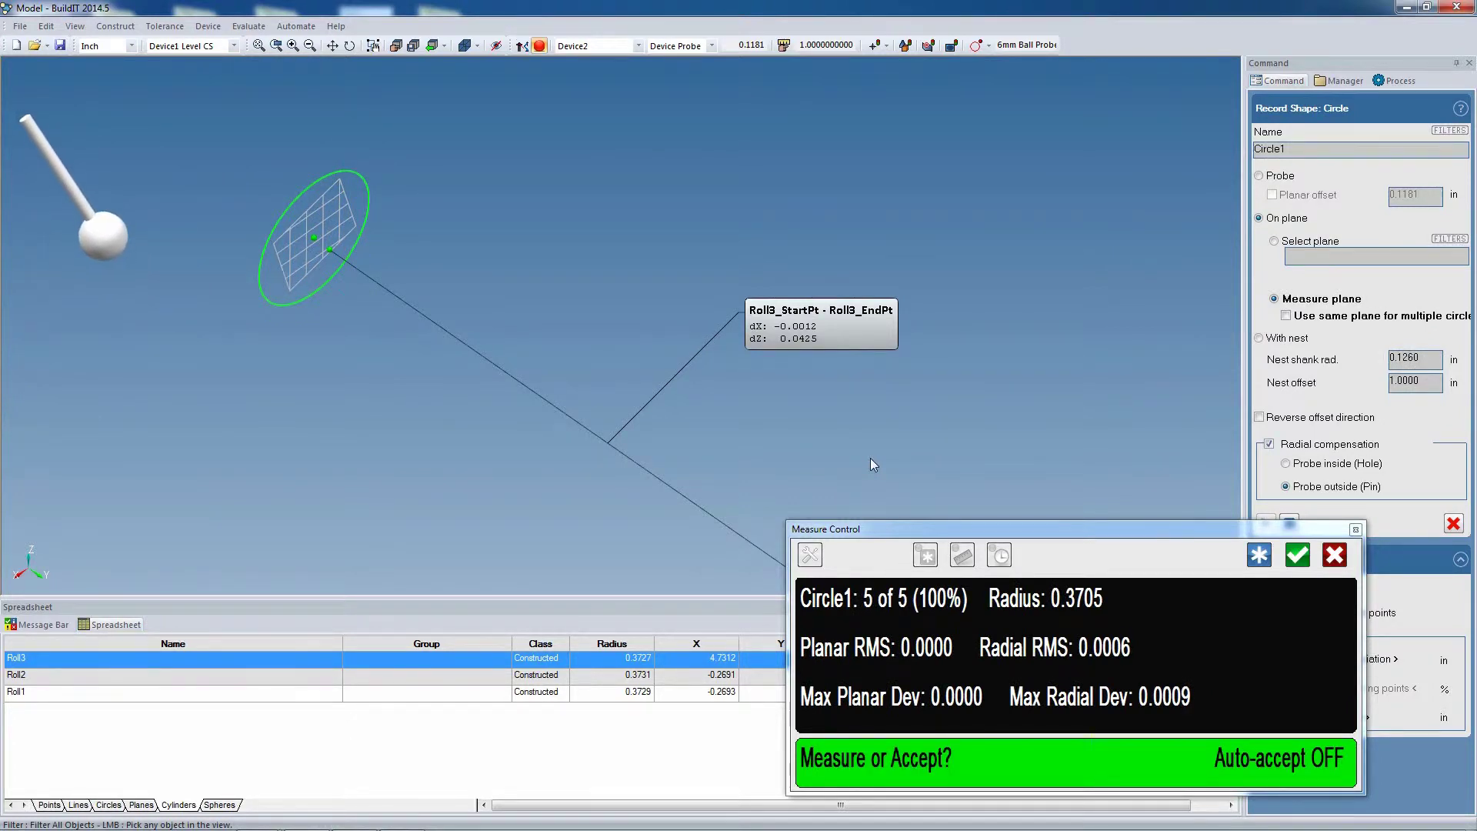
Step: Record a second circle on a measured plane at the roll's end-point end and finish recording circles
middle_click_drag(871, 458, 640, 173)
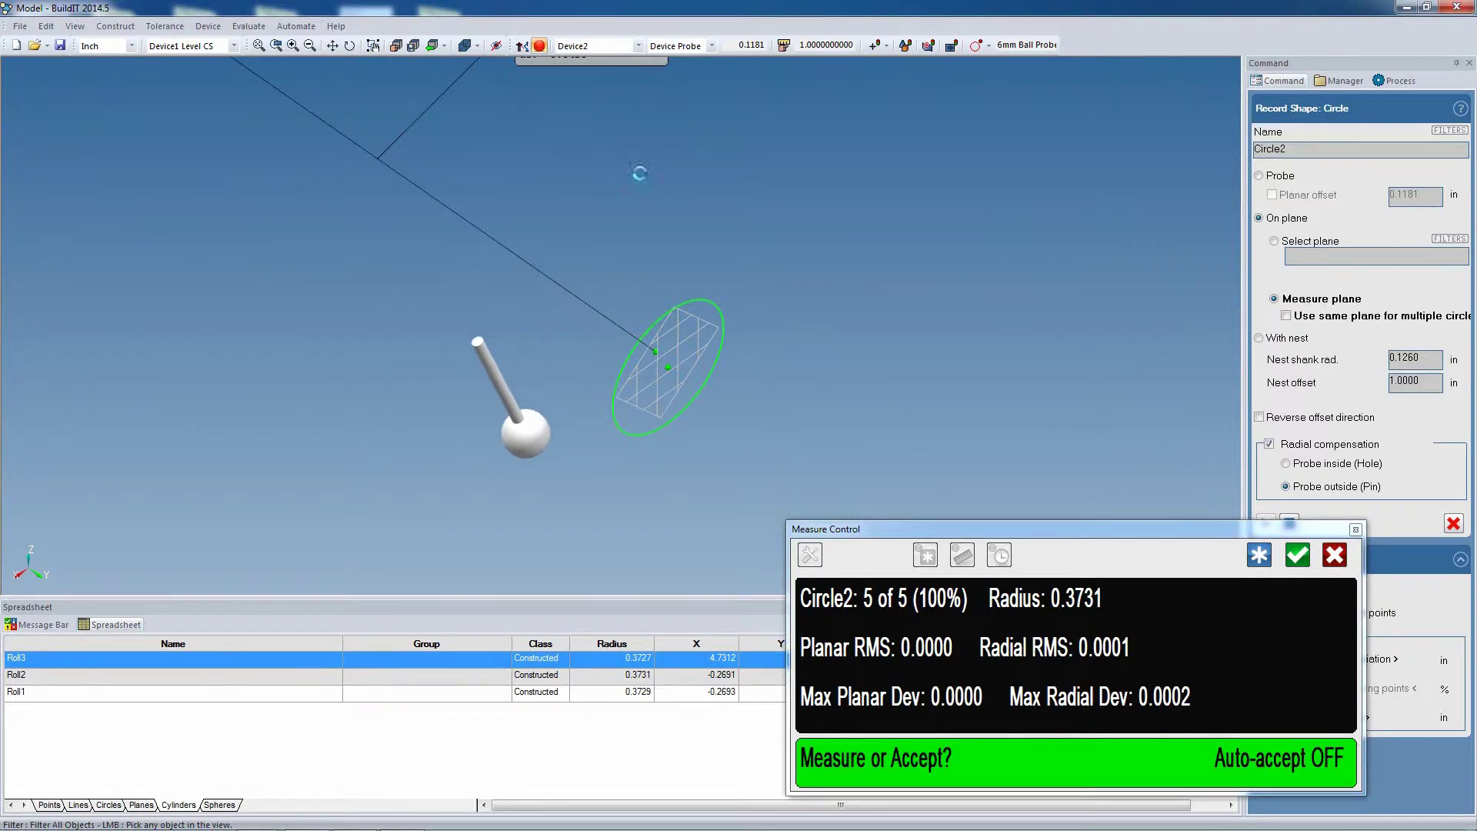
middle_click_drag(678, 197, 724, 252)
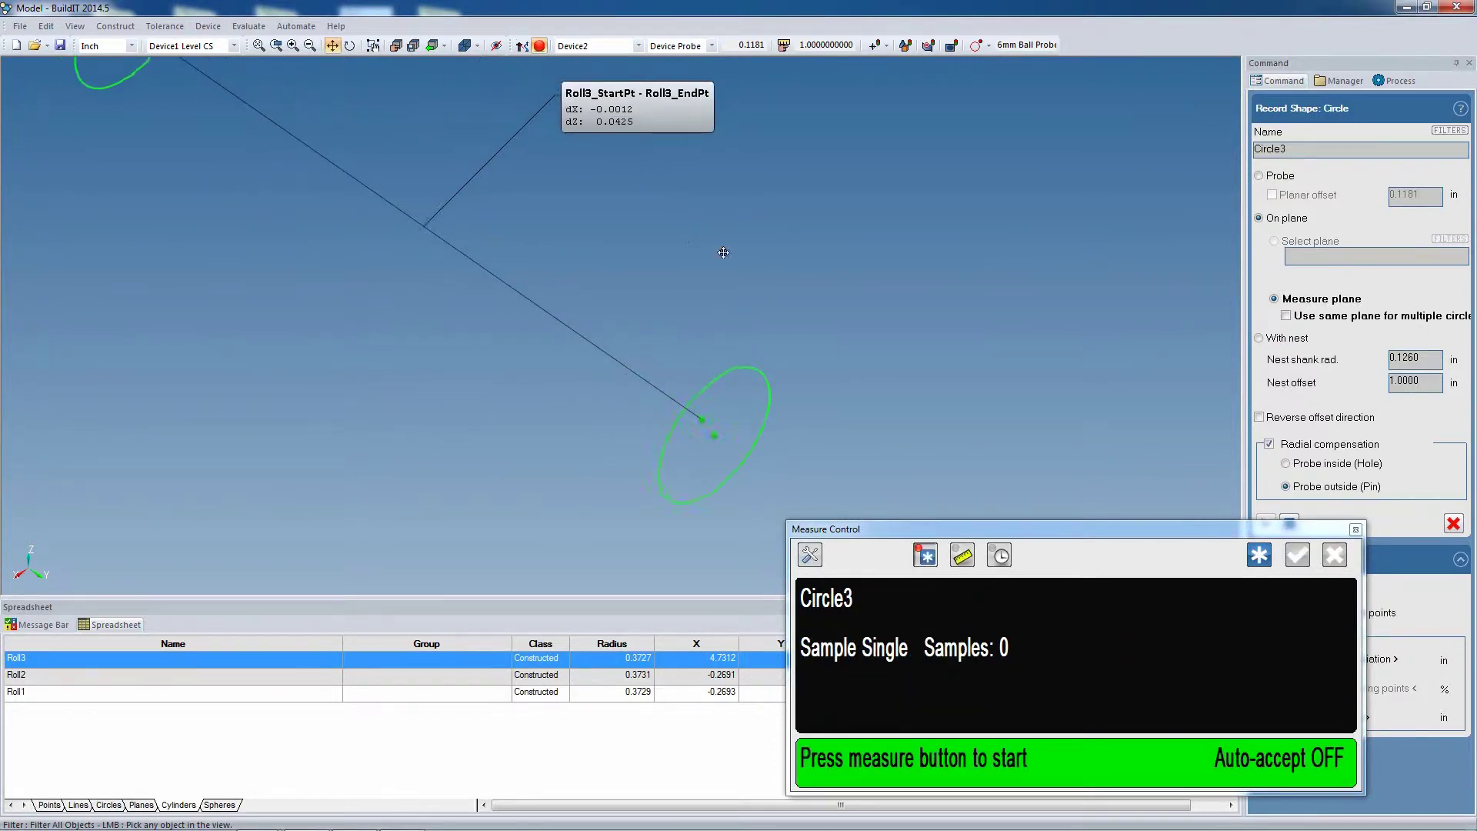
scroll(723, 253, "down", 3)
key("Escape")
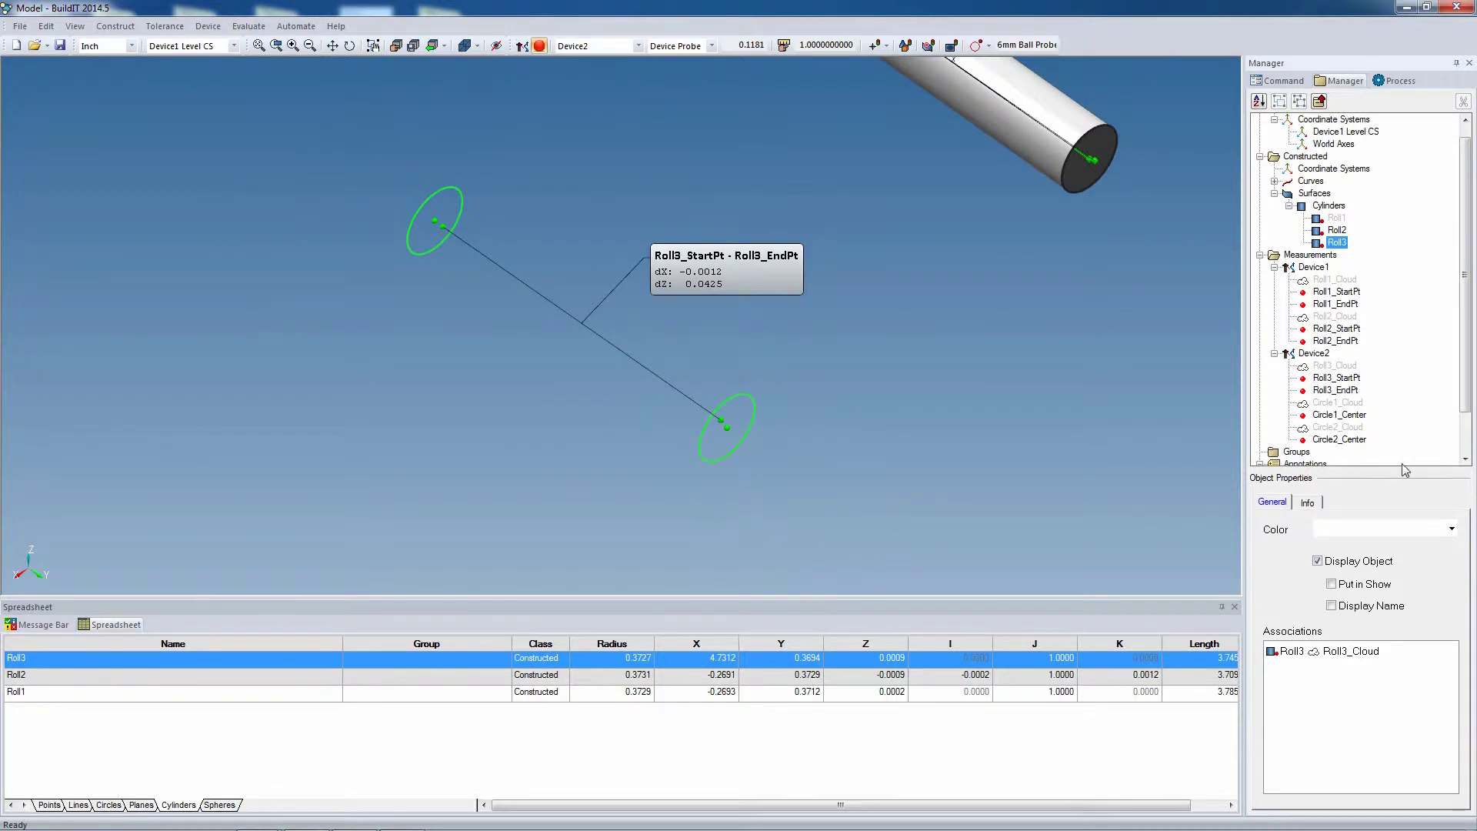
Step: Put Circle1_Cloud and Circle2_Cloud in show and add a distance annotation from Circle1_Center to Circle2_Center showing the X and Z deviations
left_click(1339, 403)
left_click(1339, 427, "ctrl")
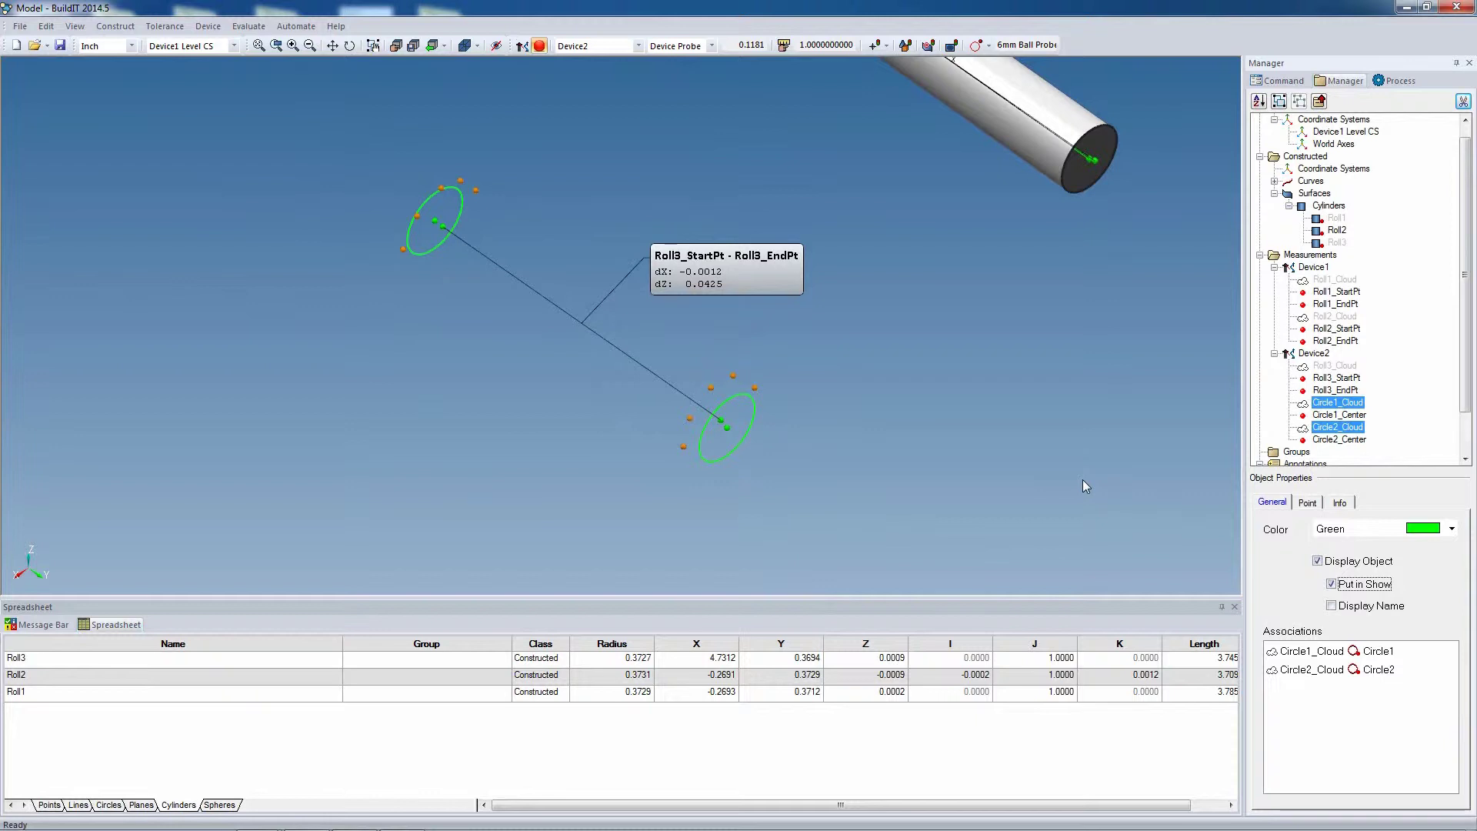
left_click(254, 23)
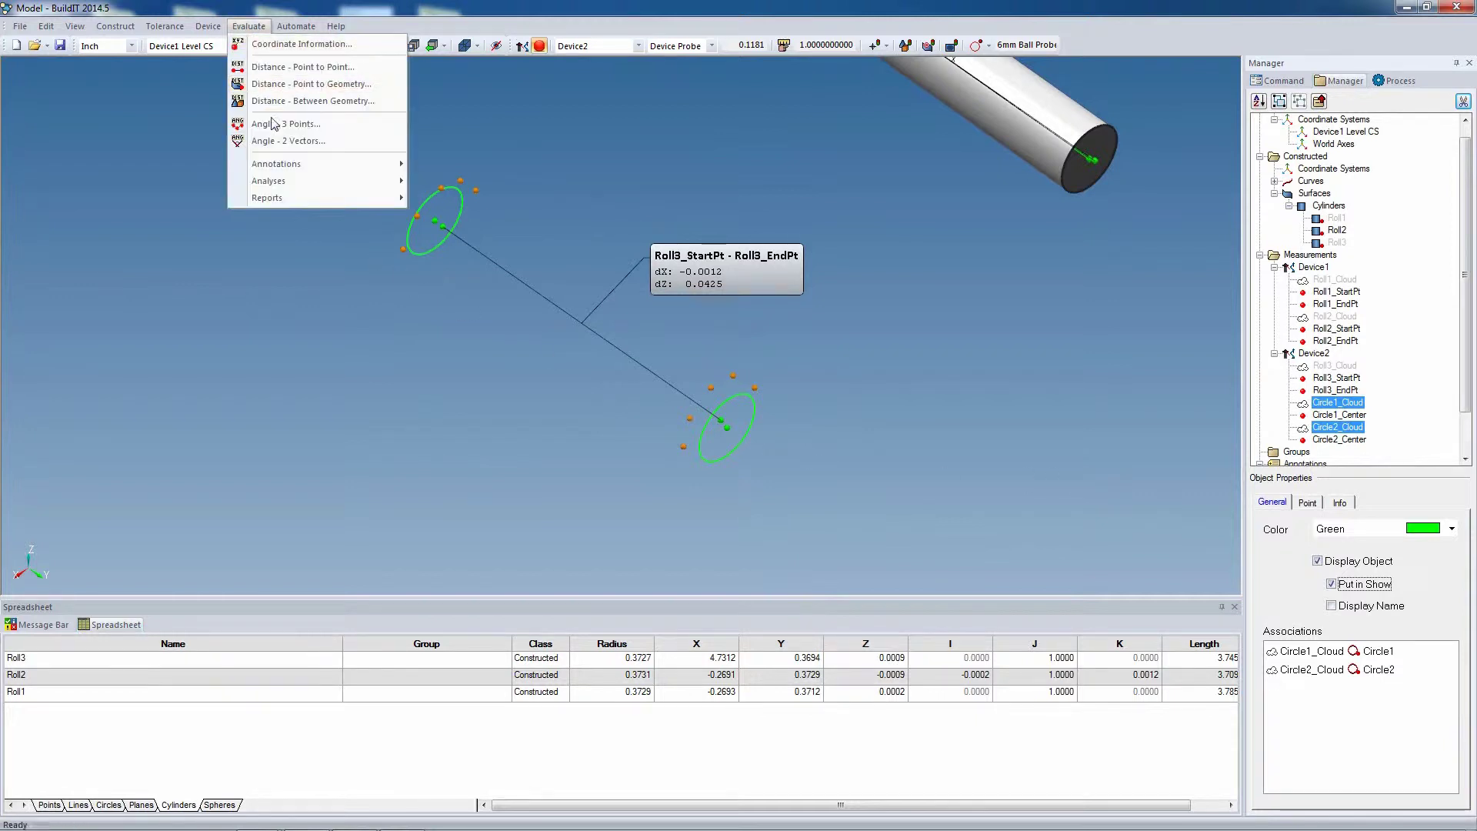
mouse_move(277, 164)
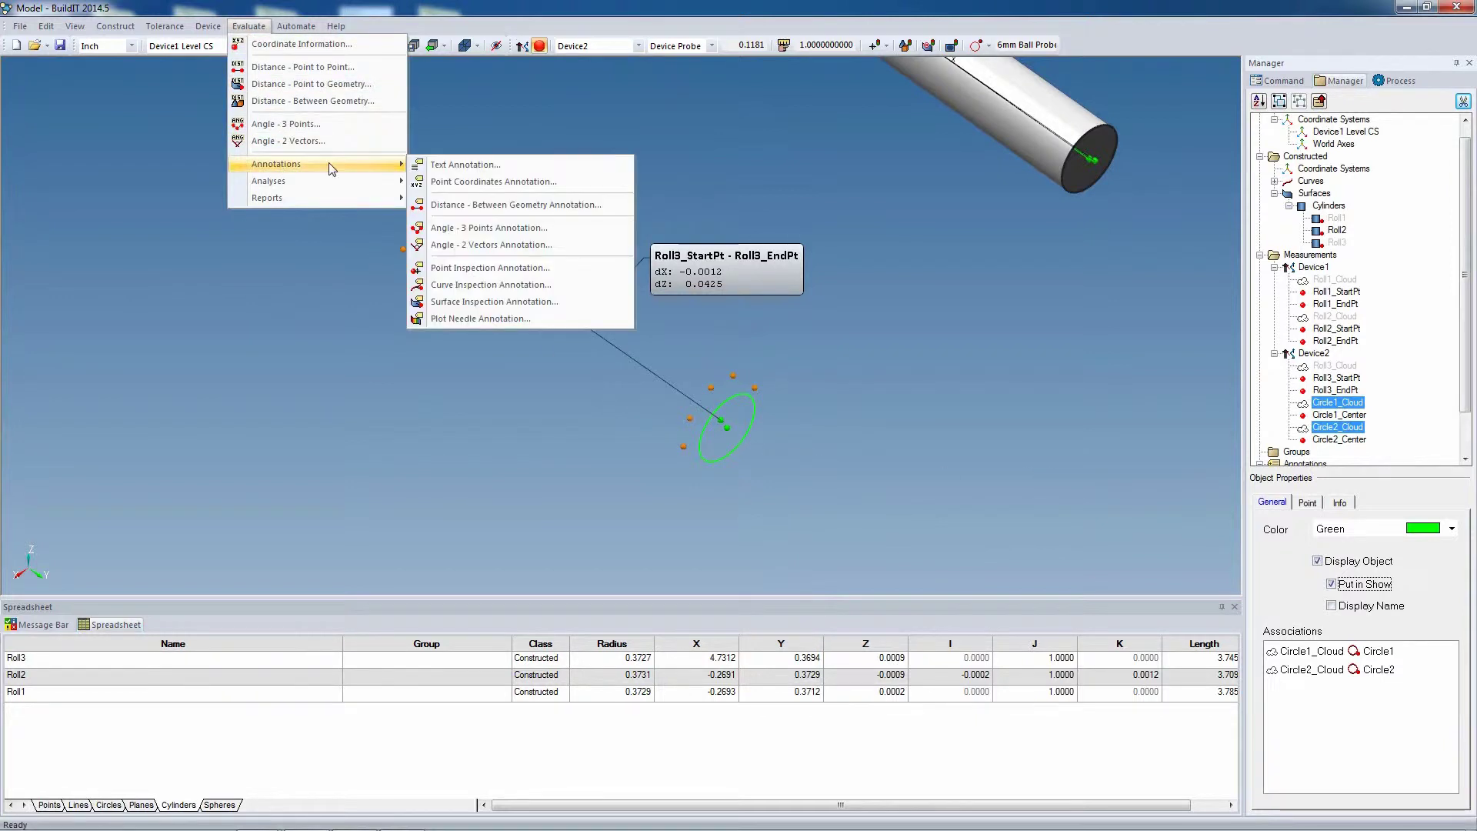
left_click(471, 205)
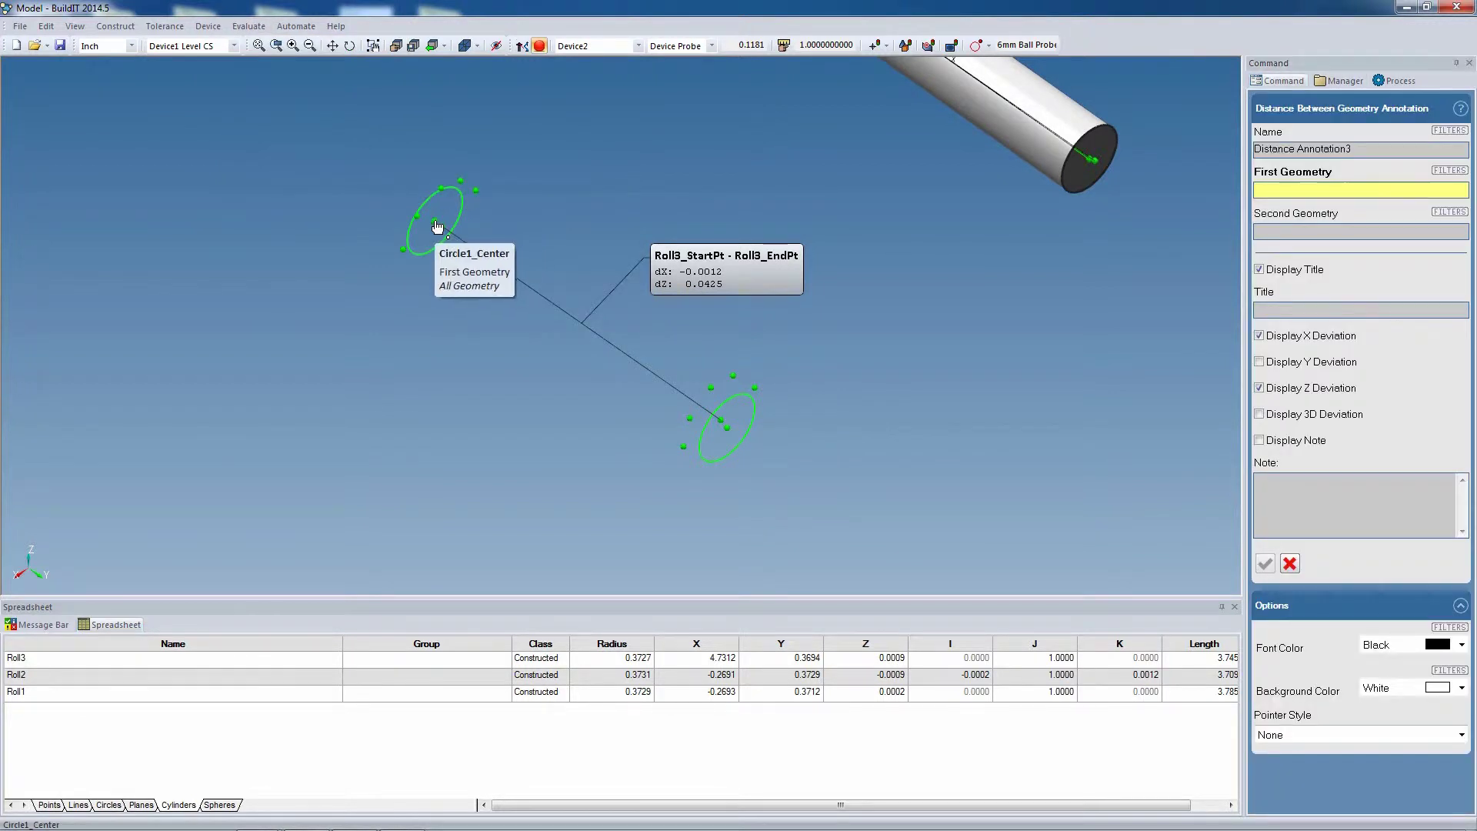
left_click(435, 222)
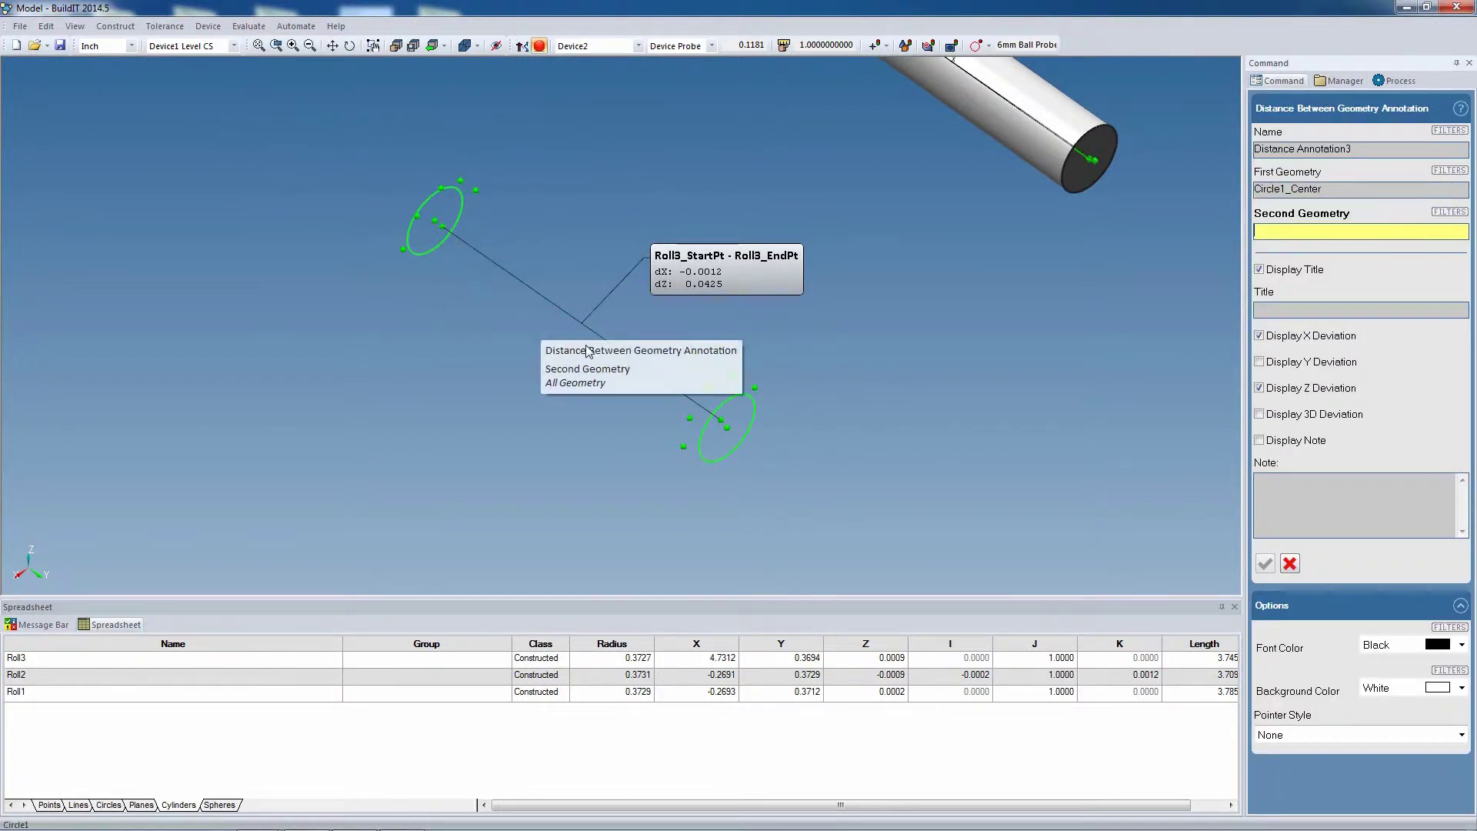
left_click(731, 434)
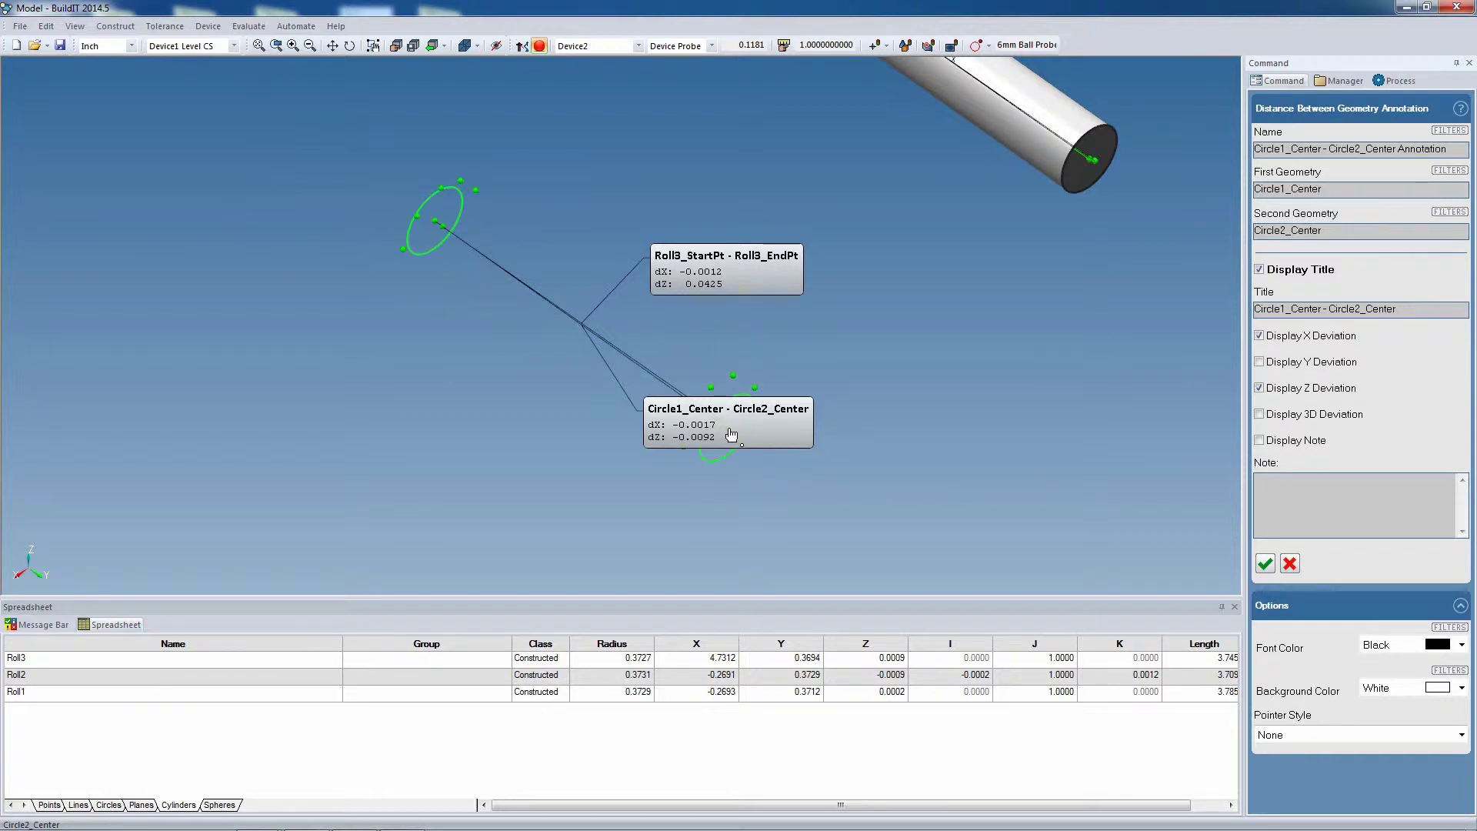
mouse_move(788, 426)
left_mouse_down()
mouse_move(811, 391)
mouse_move(811, 216)
mouse_move(795, 210)
left_mouse_up()
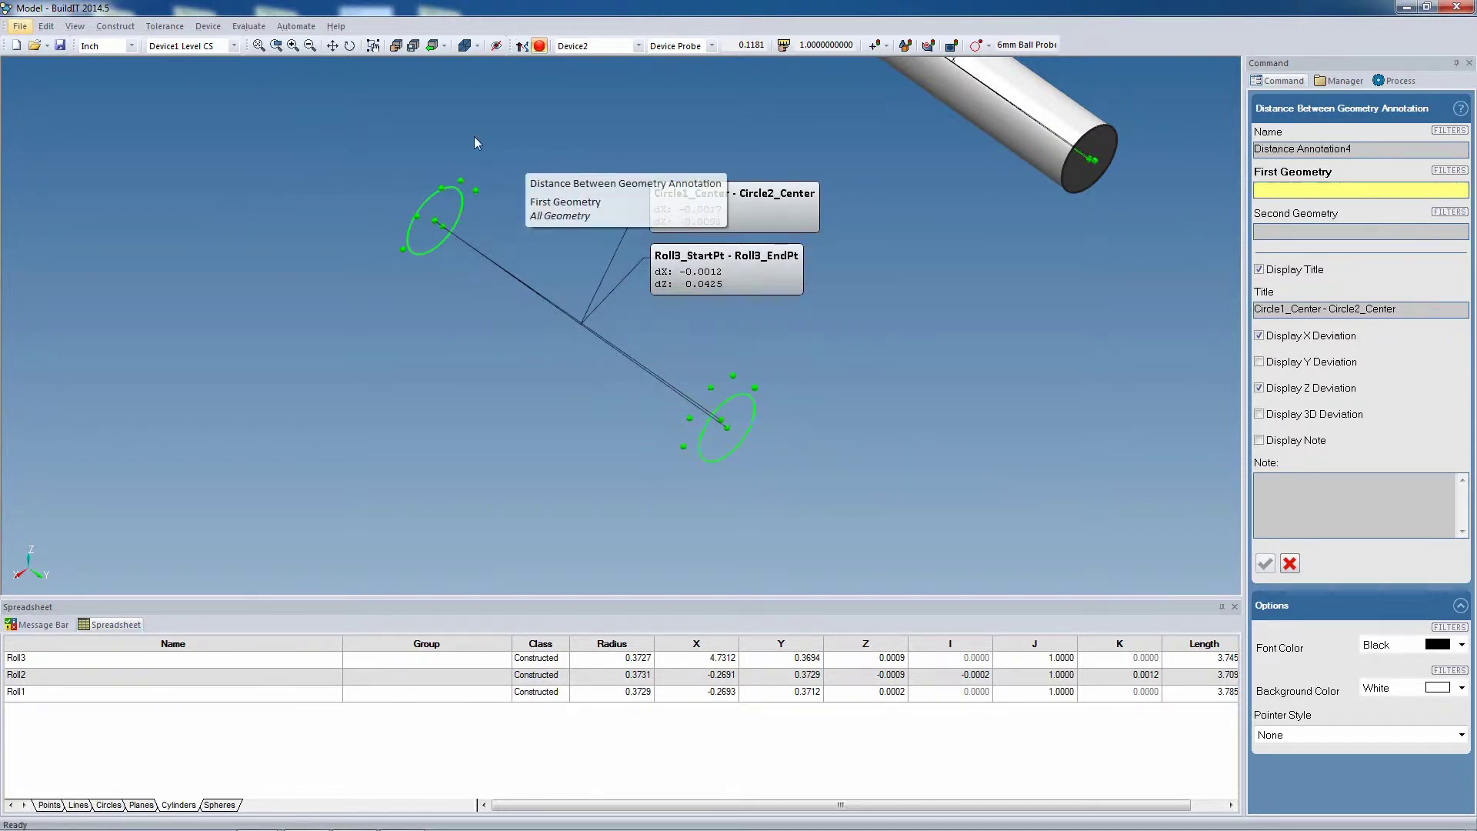
Step: Fit a Best Fit cylinder through Circle1_Cloud and Circle2_Cloud, offset by the probe radius with the probe outside
left_click(128, 30)
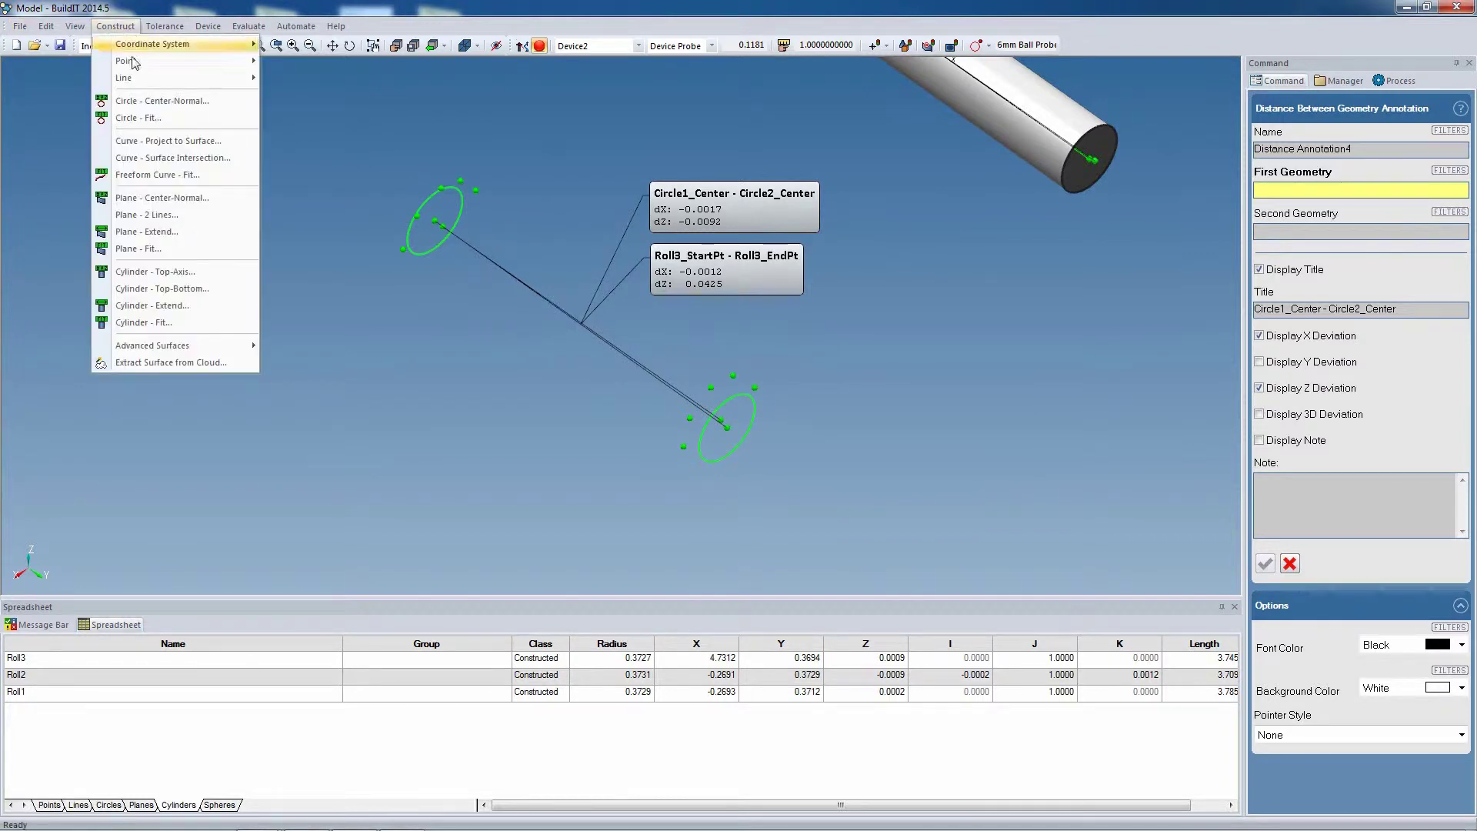
left_click(171, 321)
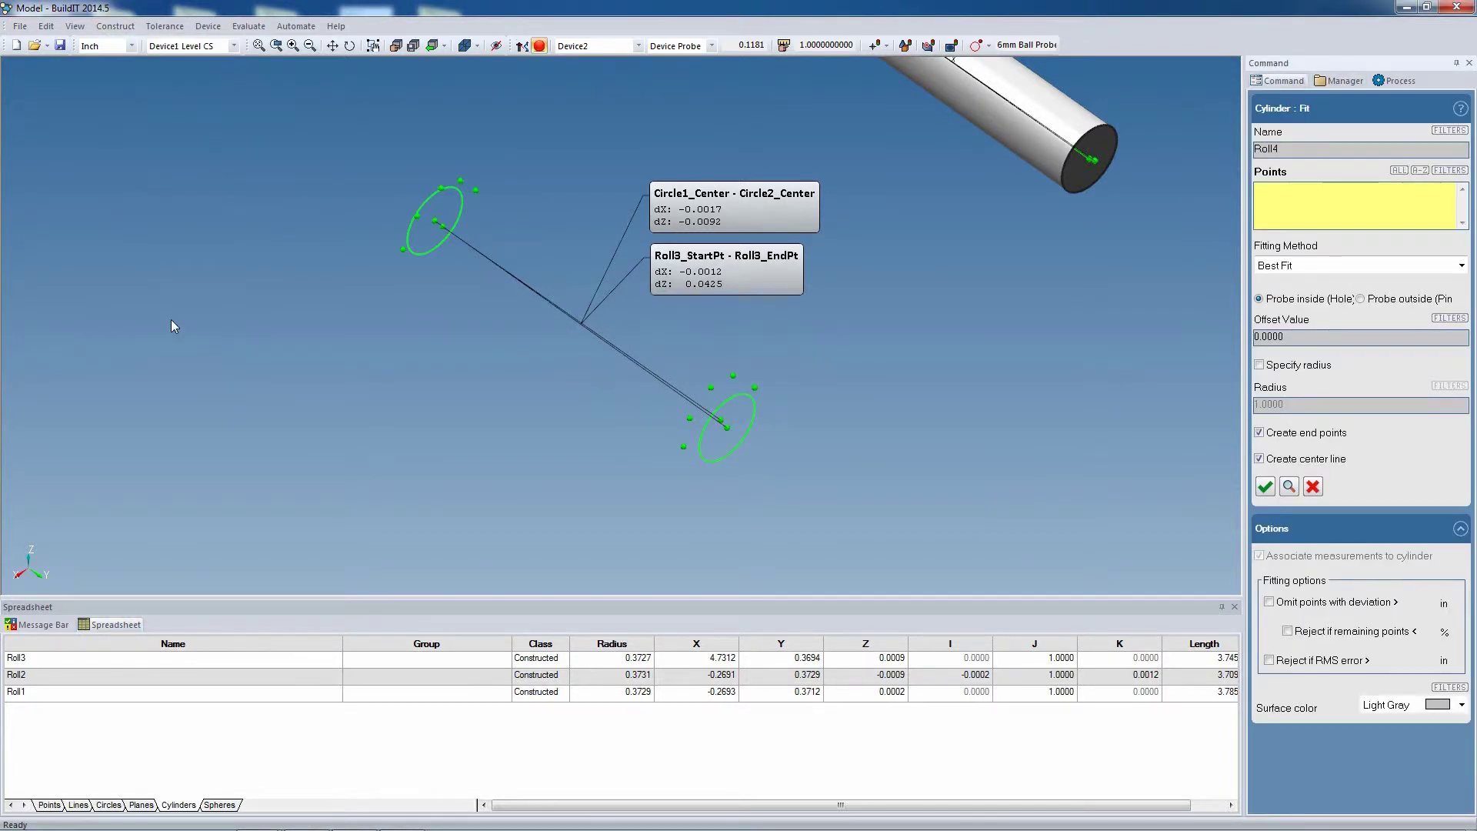
left_click(459, 187)
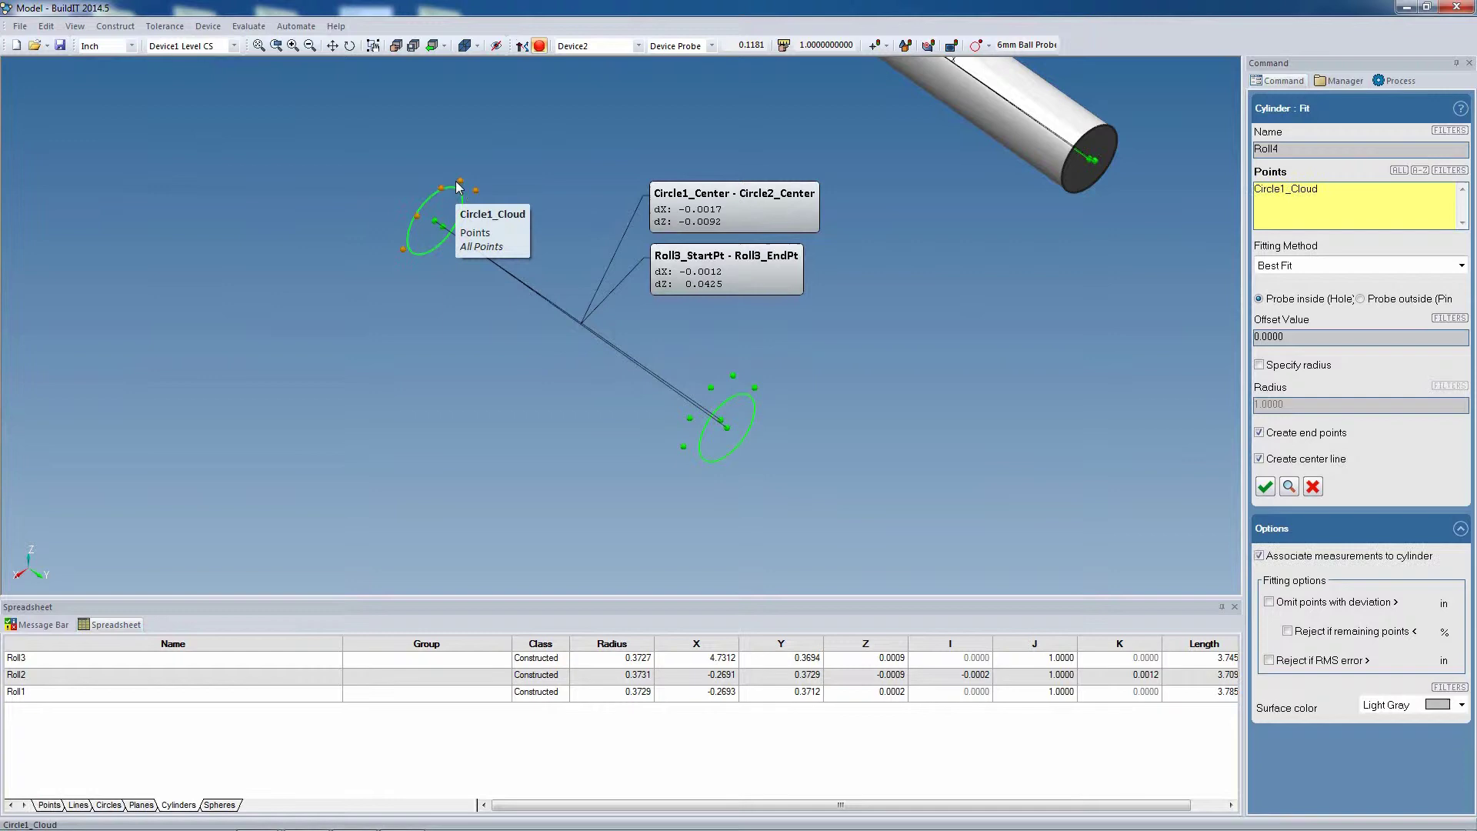
left_click(718, 390)
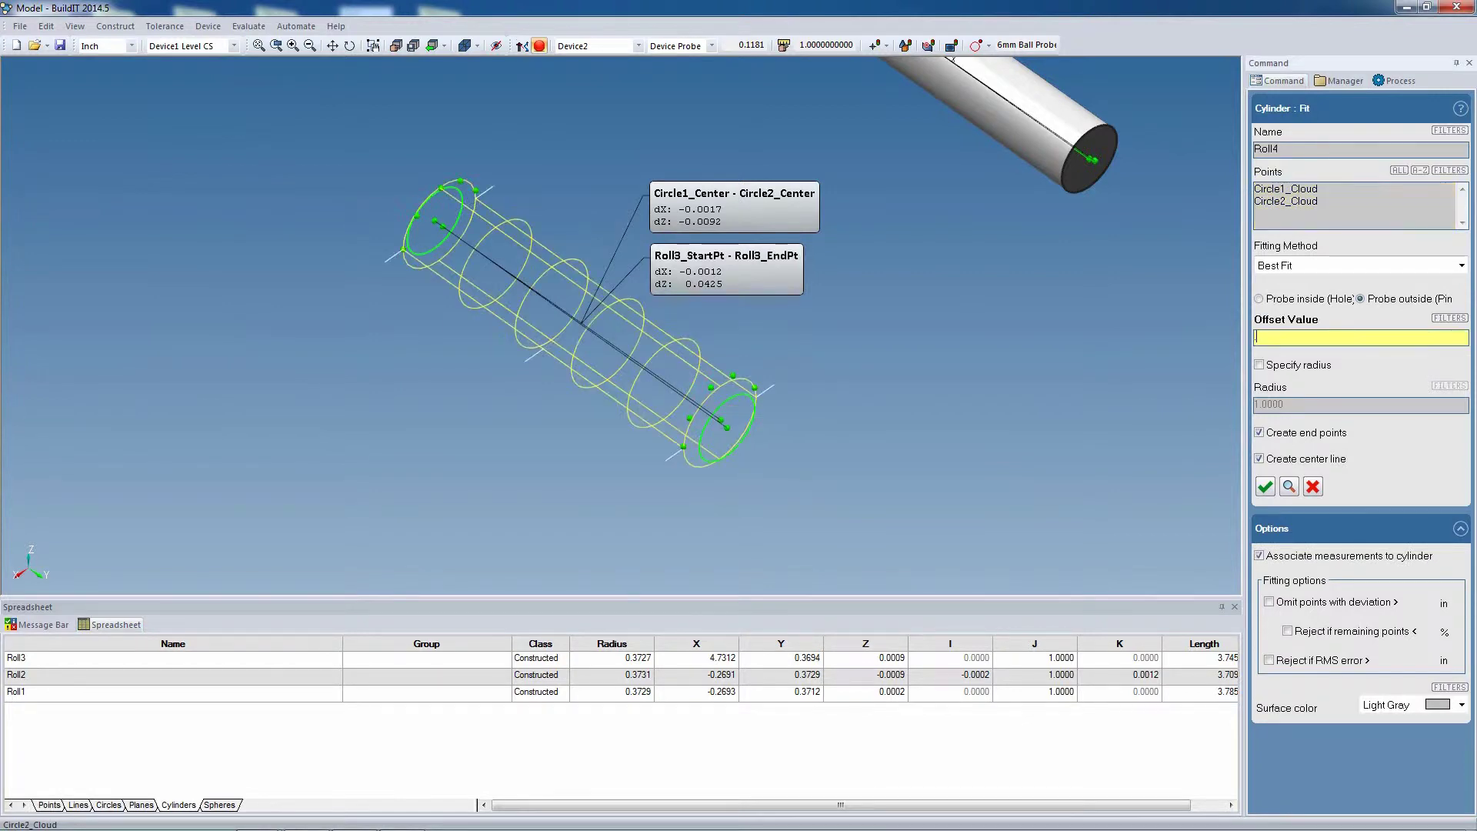
type(".11")
key("Return")
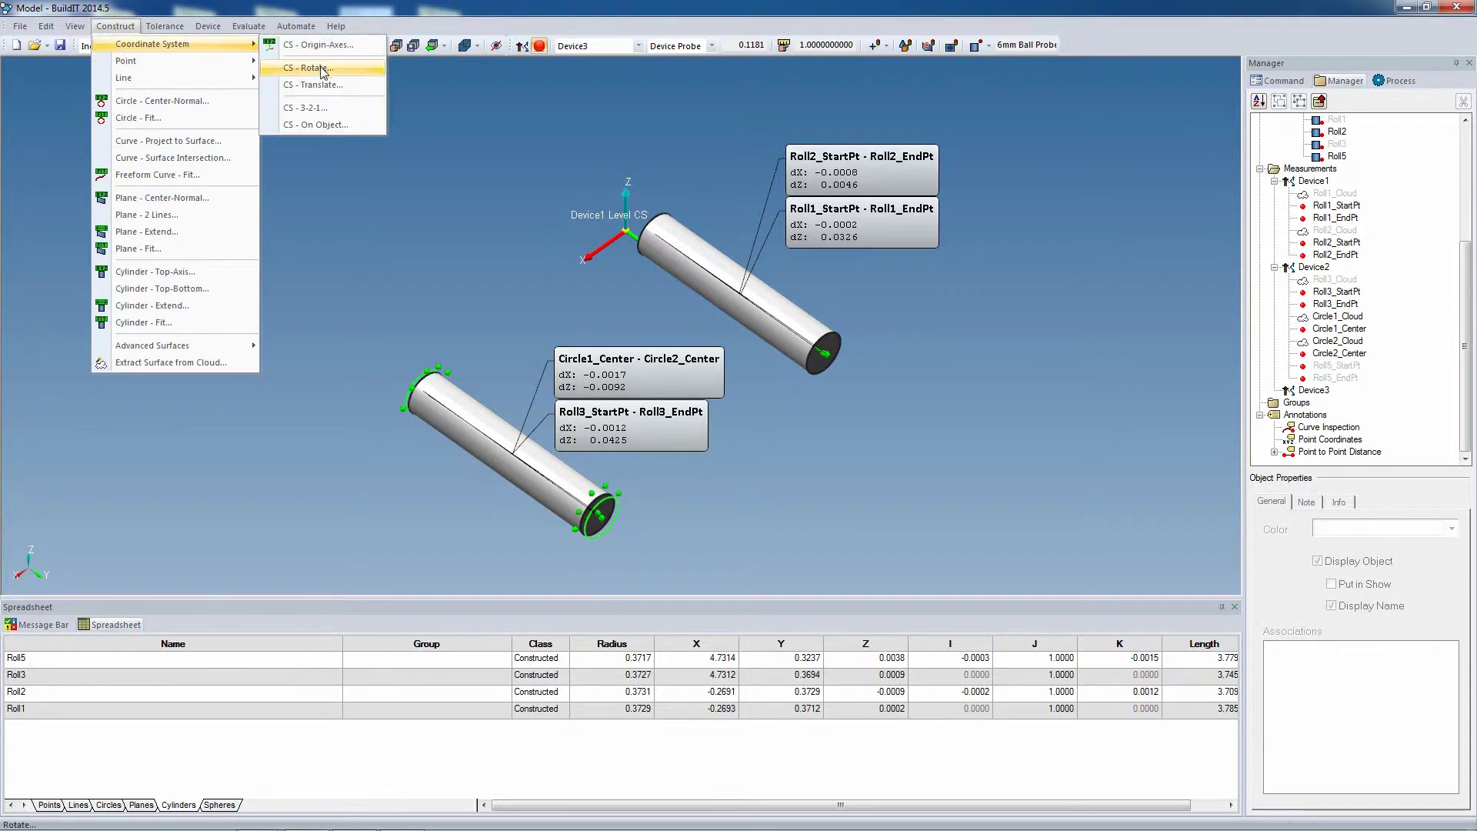
Step: Construct a design coordinate system named Master Roll CS by translating Device1 Level CS to a new origin at Roll2_StartPt, and make it current
left_click(323, 85)
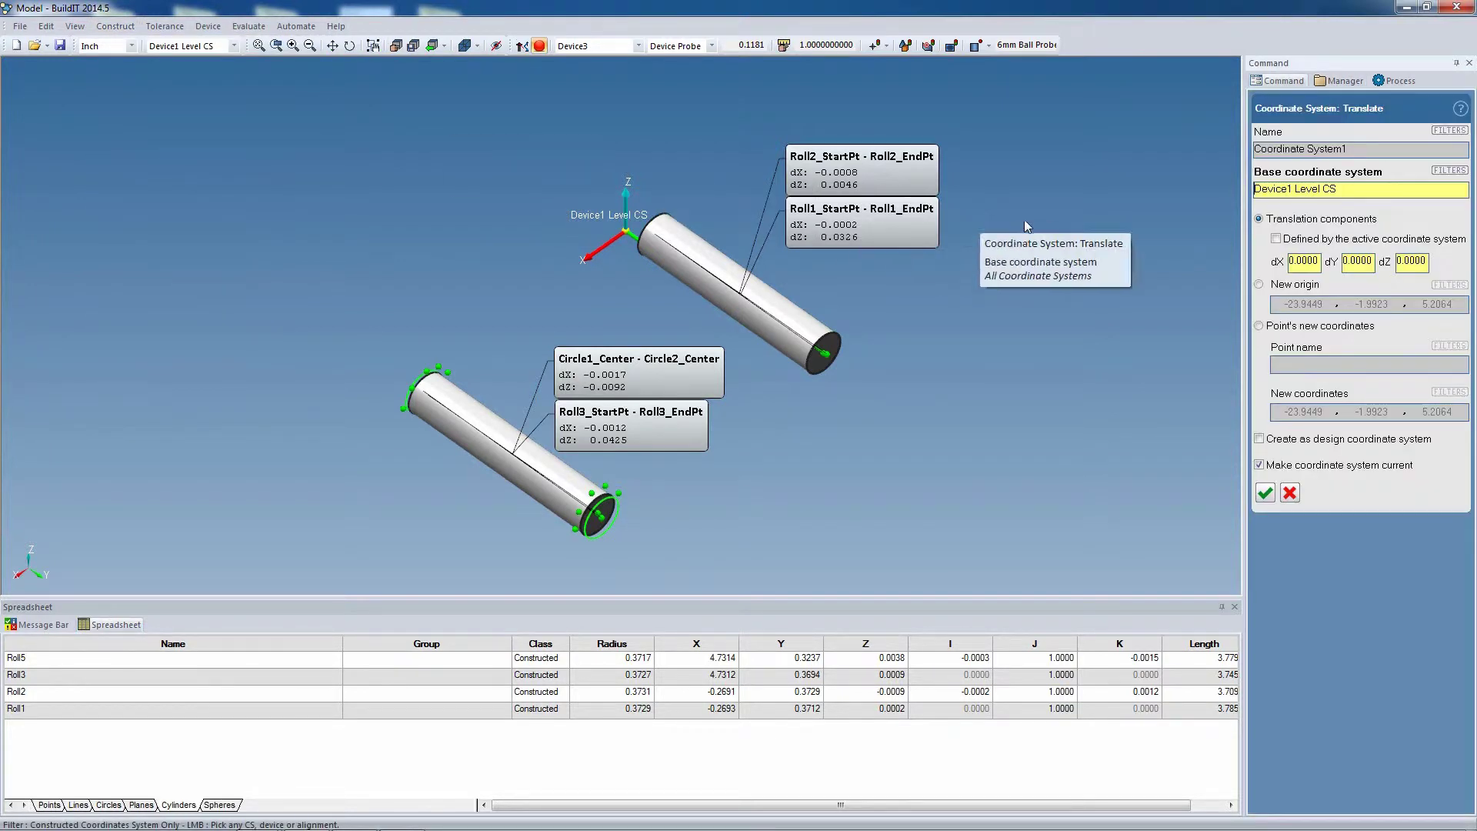
left_click(1259, 285)
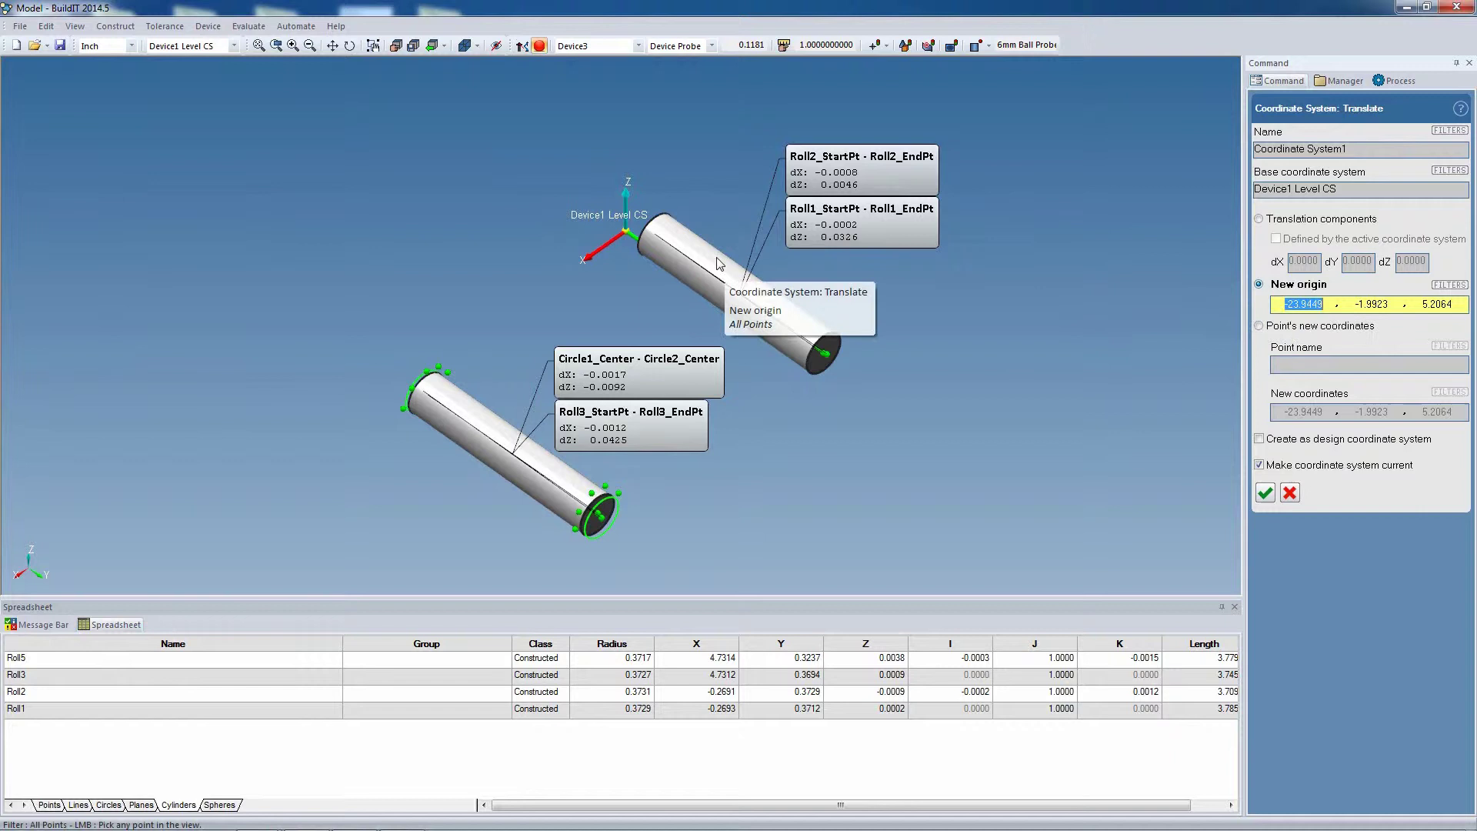
left_click(656, 242)
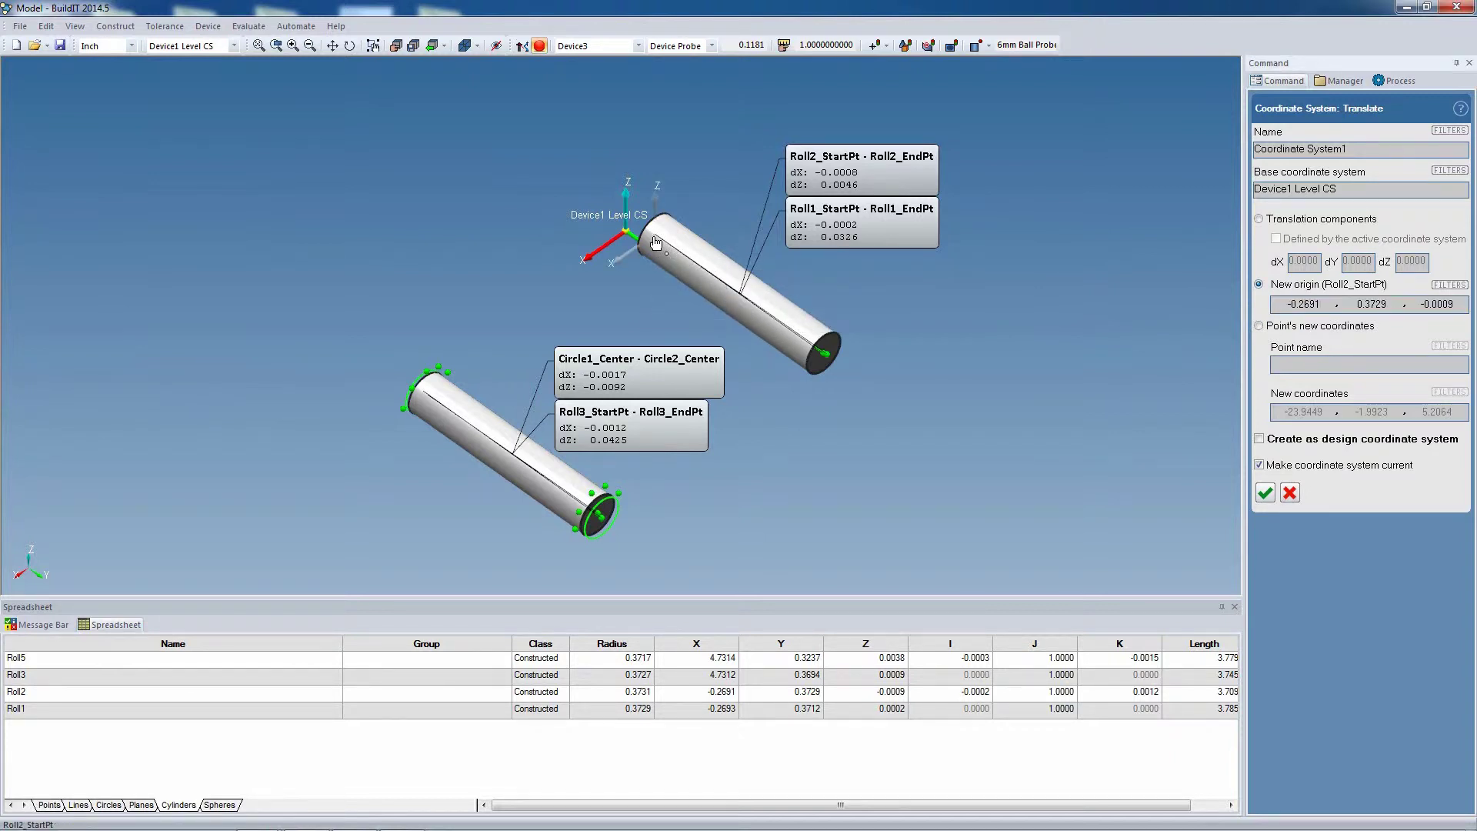
type("Master Roll CS")
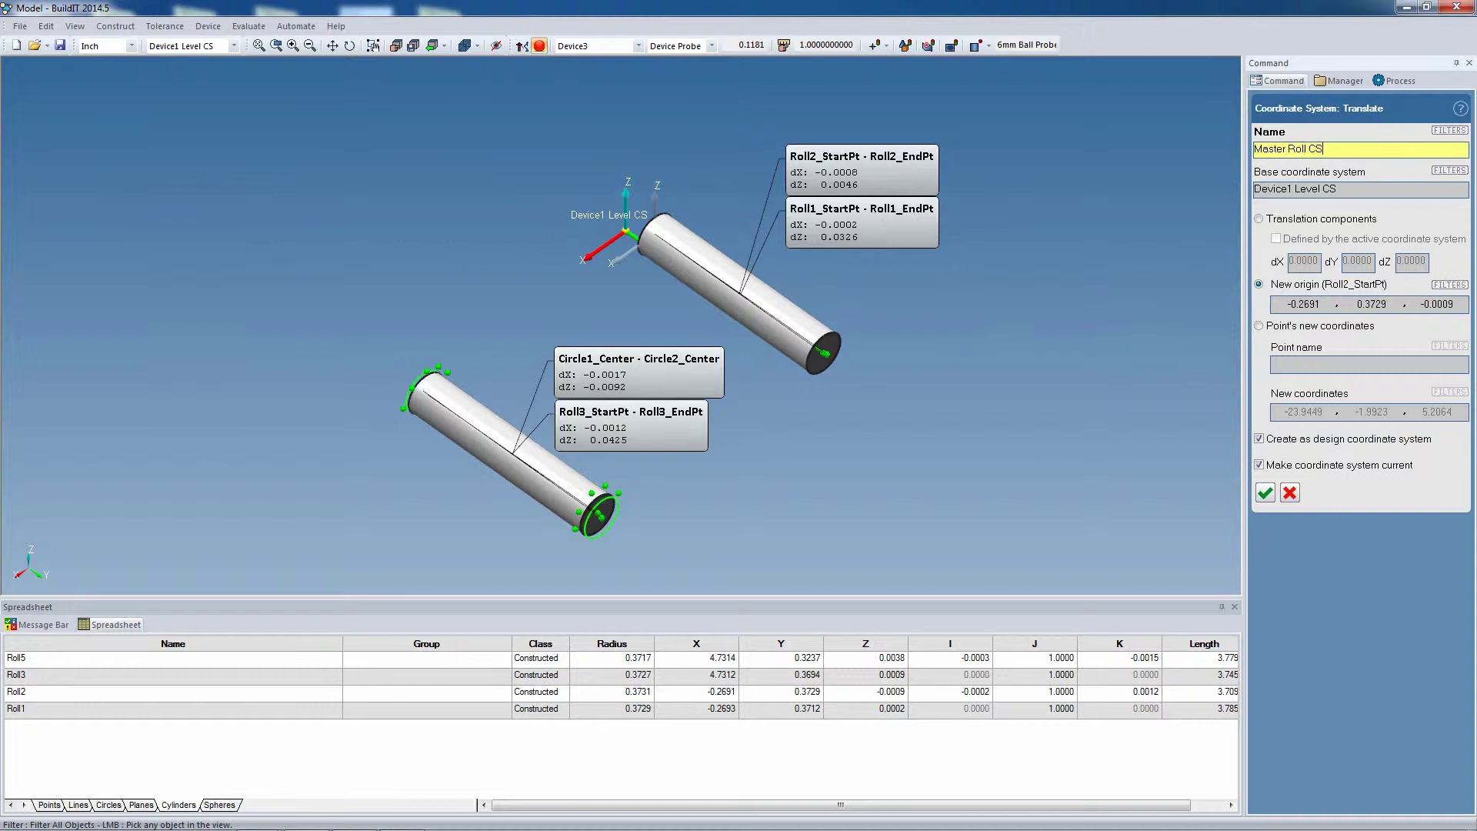
key("Return")
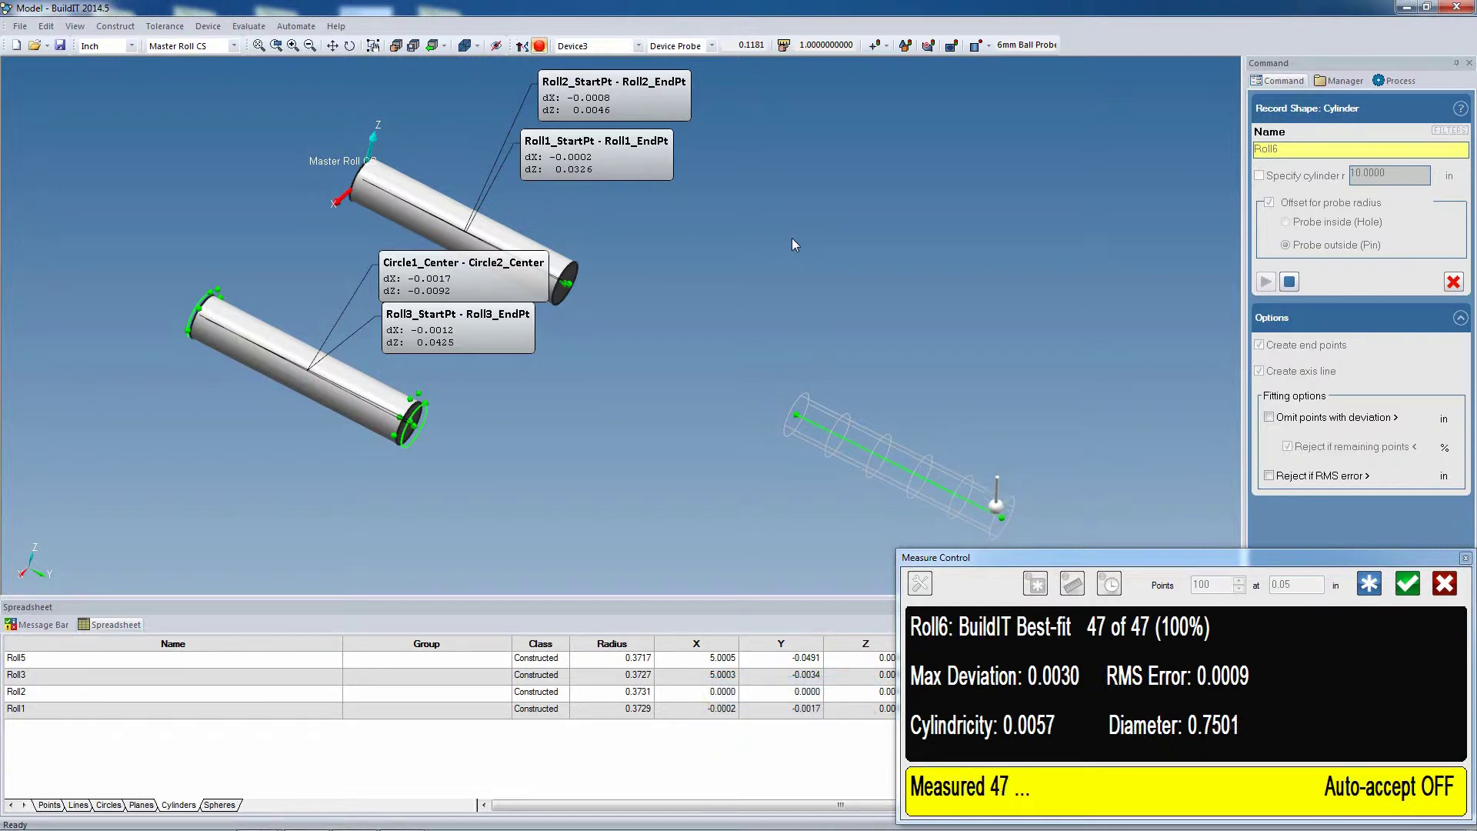
Step: Finish recording the Roll6 cylinder and add a curve inspection annotation from Roll6_StartPt to Roll2_Line showing the X and Z deviations
left_click(1453, 281)
left_click(249, 26)
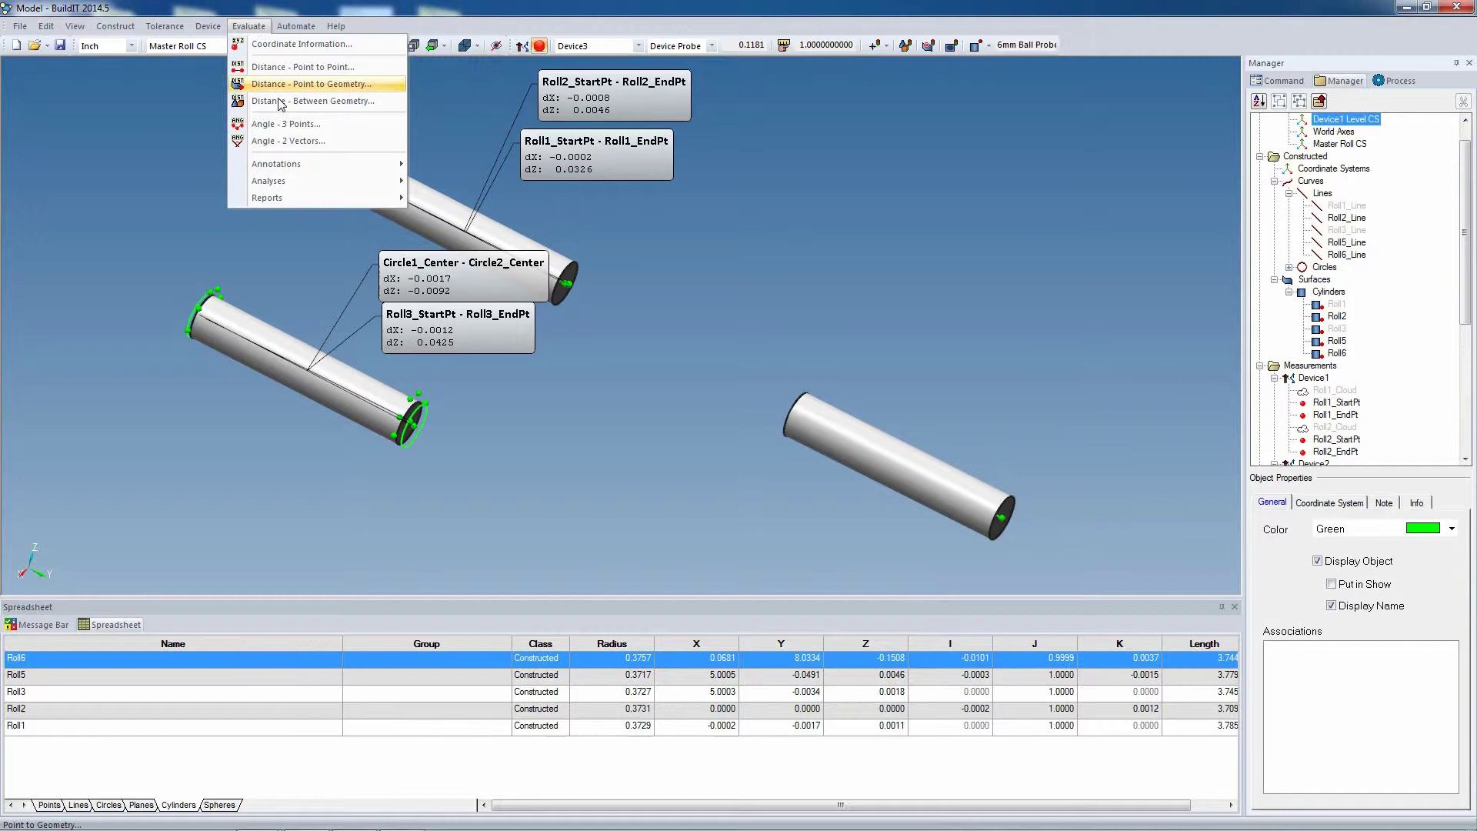
mouse_move(377, 170)
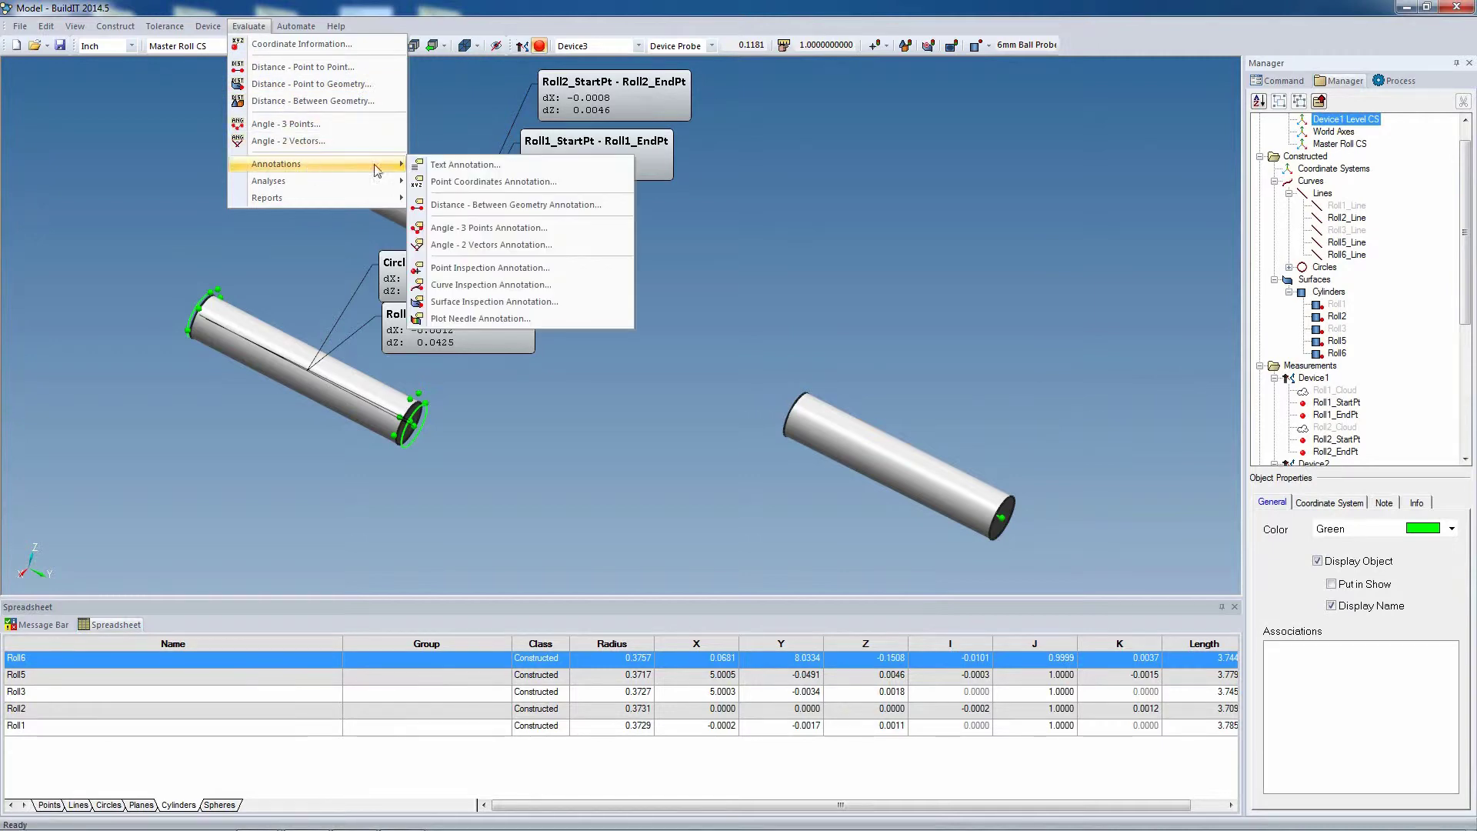
left_click(490, 285)
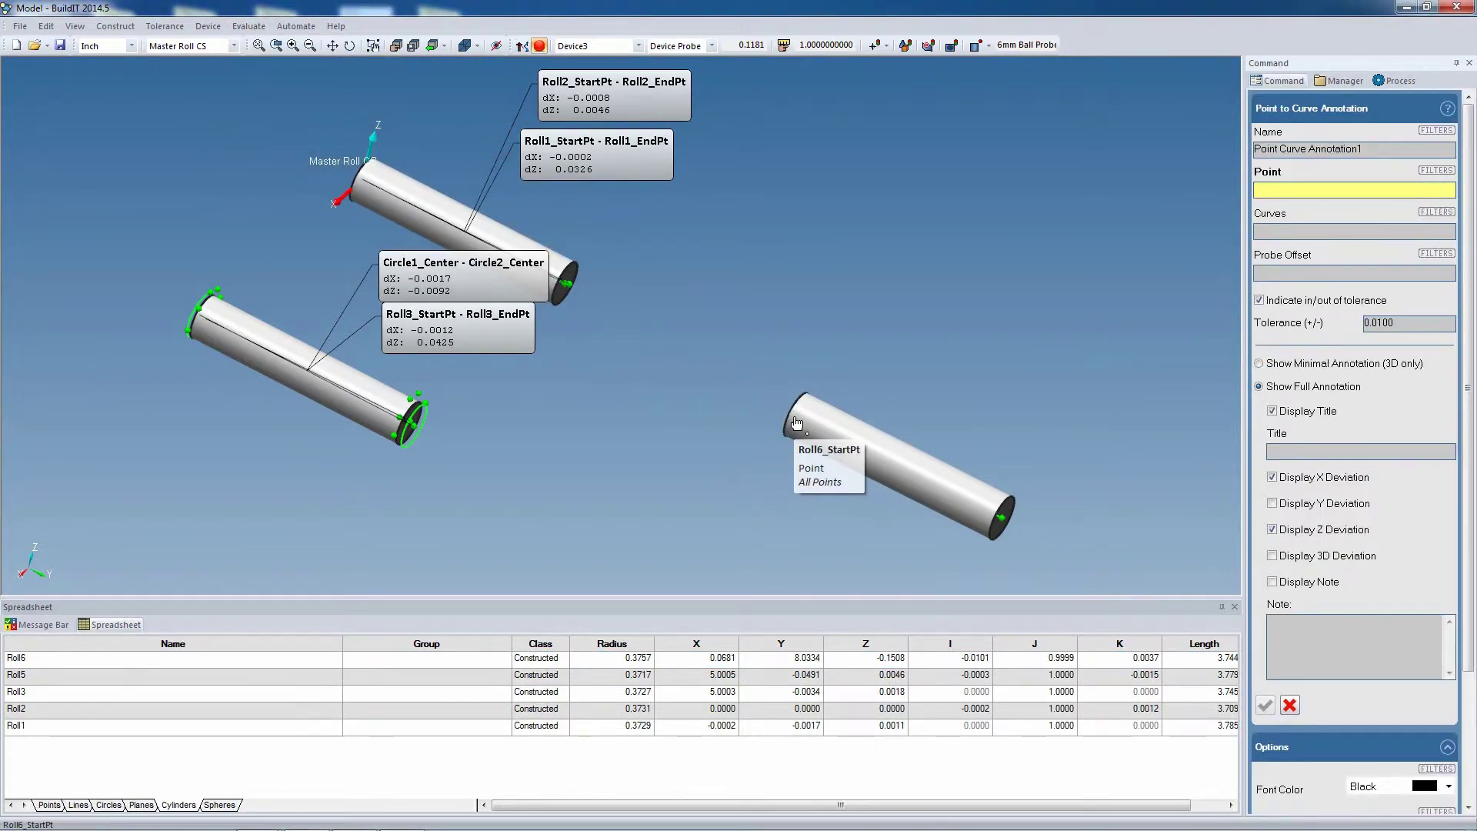
left_click(792, 421)
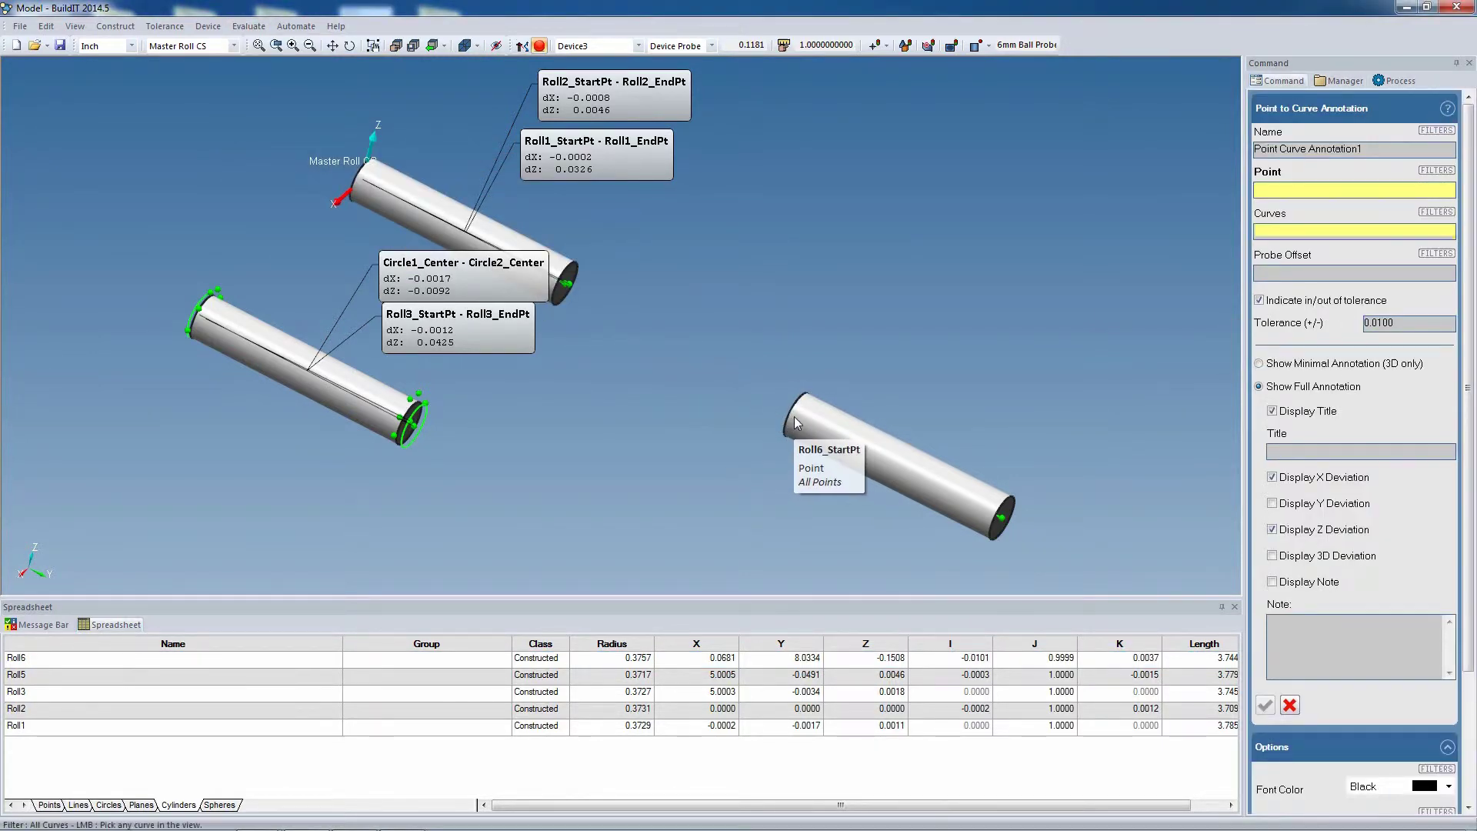
left_click(559, 287)
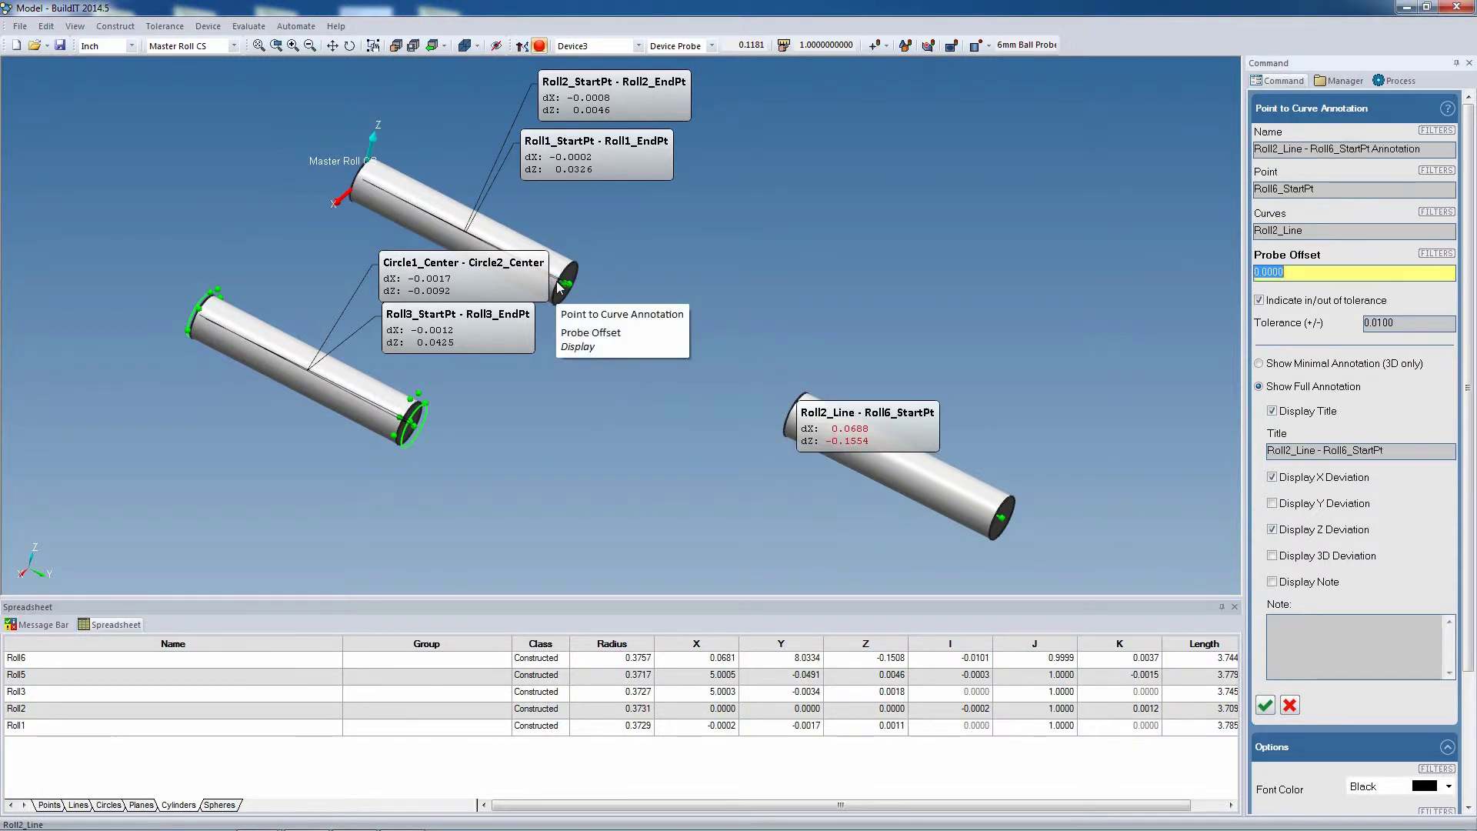
Step: Add a curve inspection annotation from Roll6_EndPt to Roll2_Line with the X and Z deviations, and end annotating
left_click(559, 284)
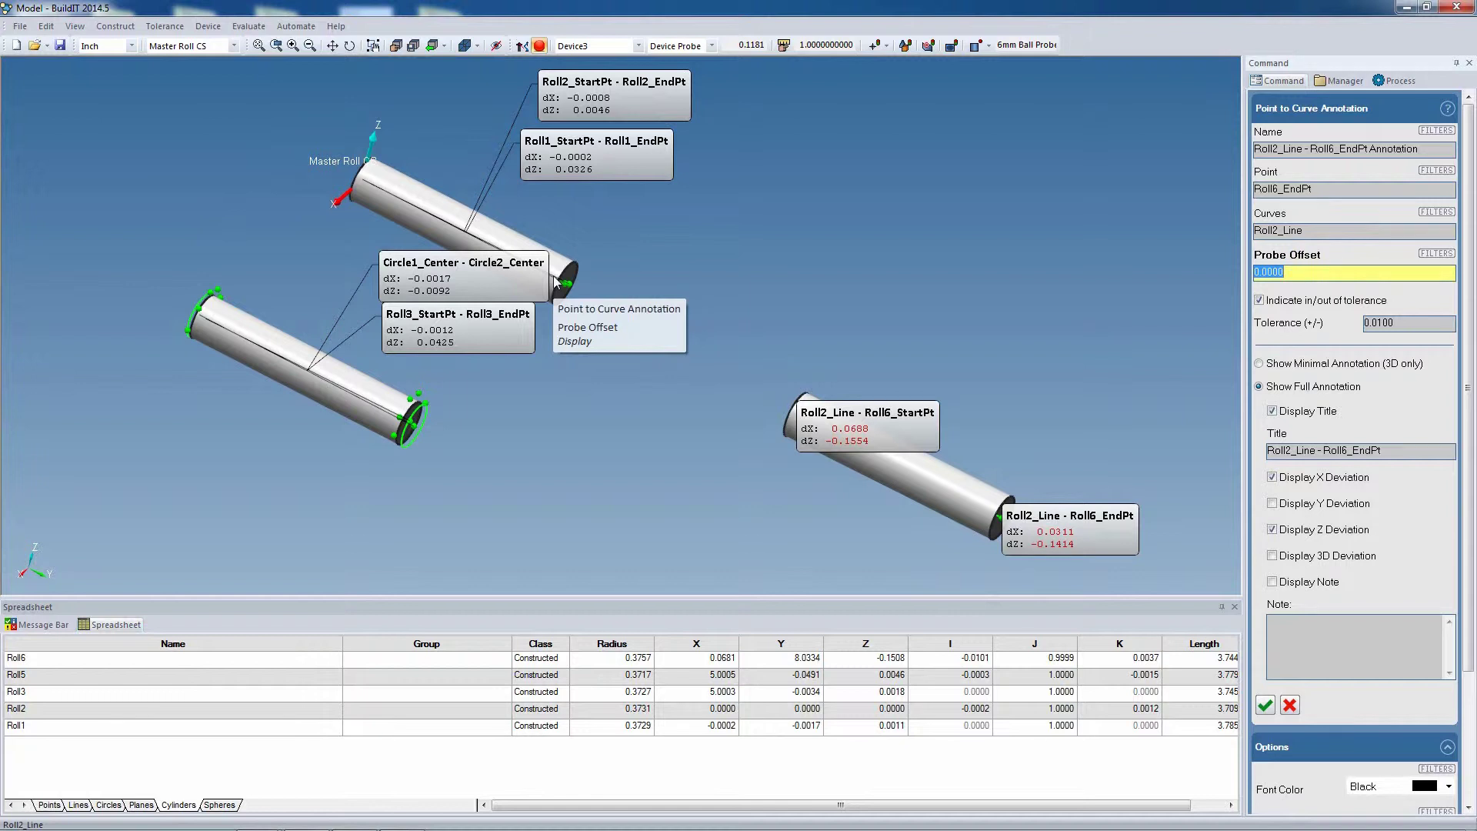
key("Return")
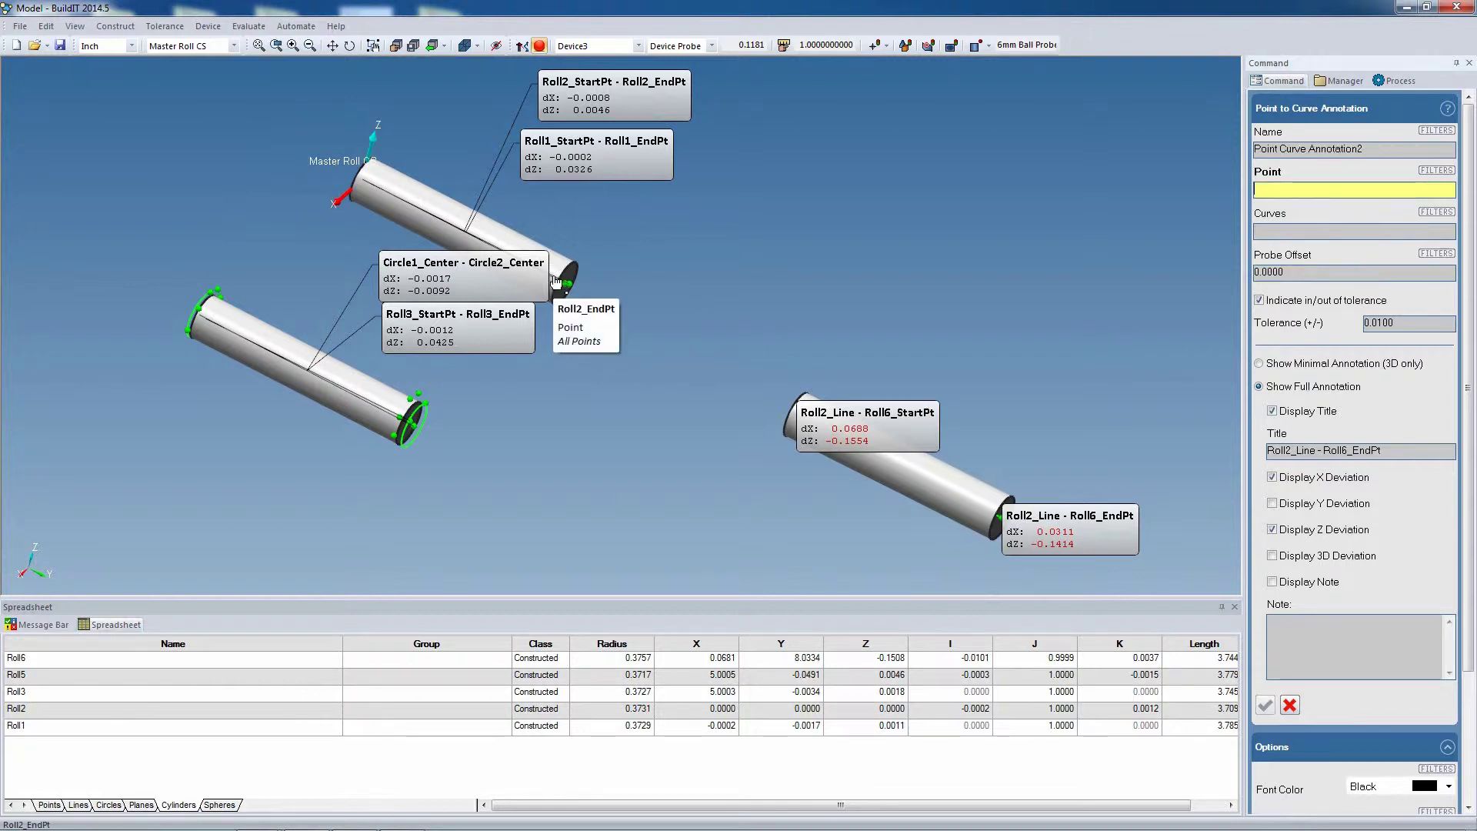
left_click(1289, 704)
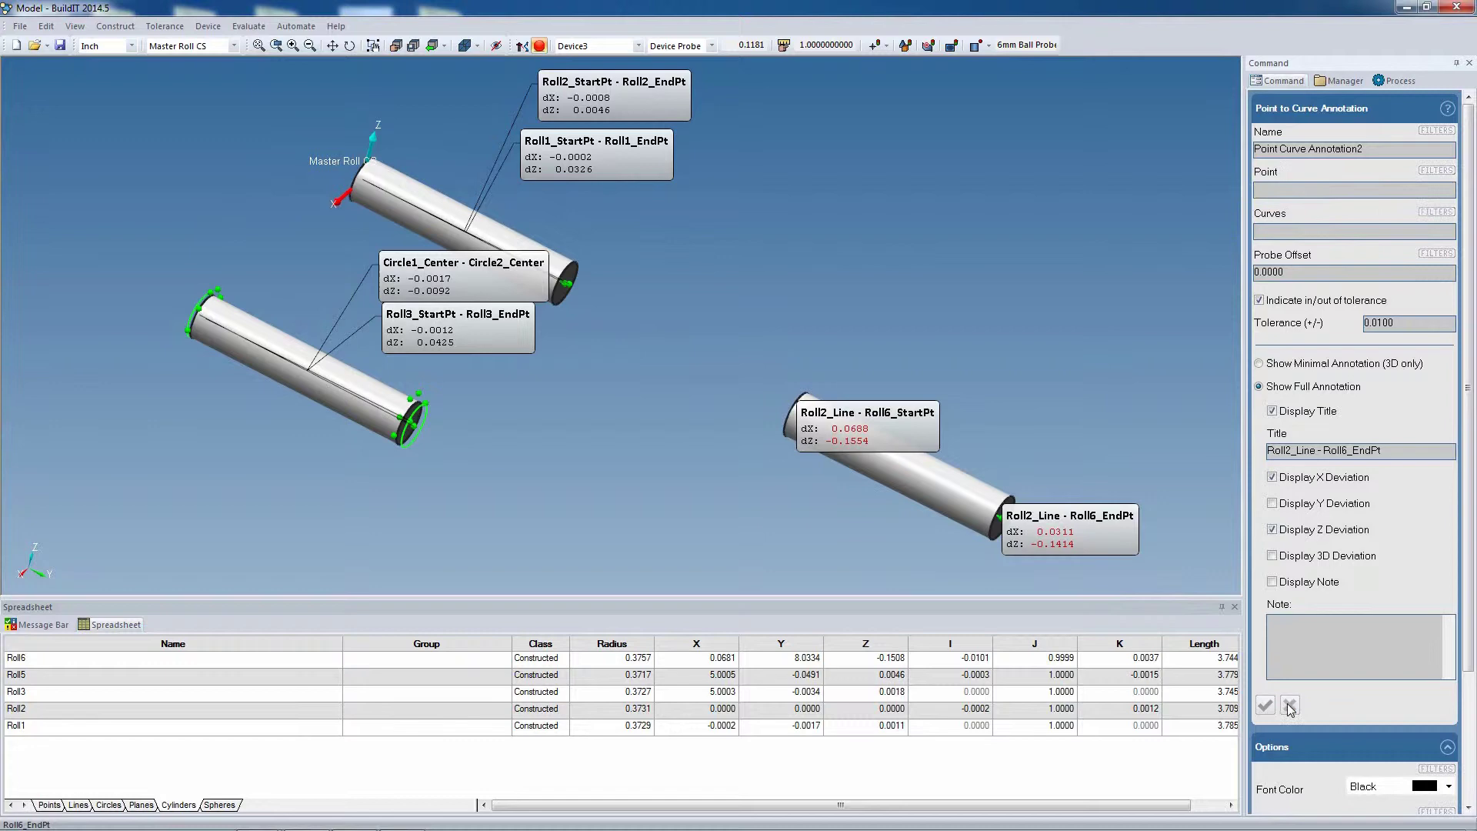
Step: Set the Roll6 cylinder's X, Z, I and K values to 0 in the cylinder spreadsheet
left_click(977, 514)
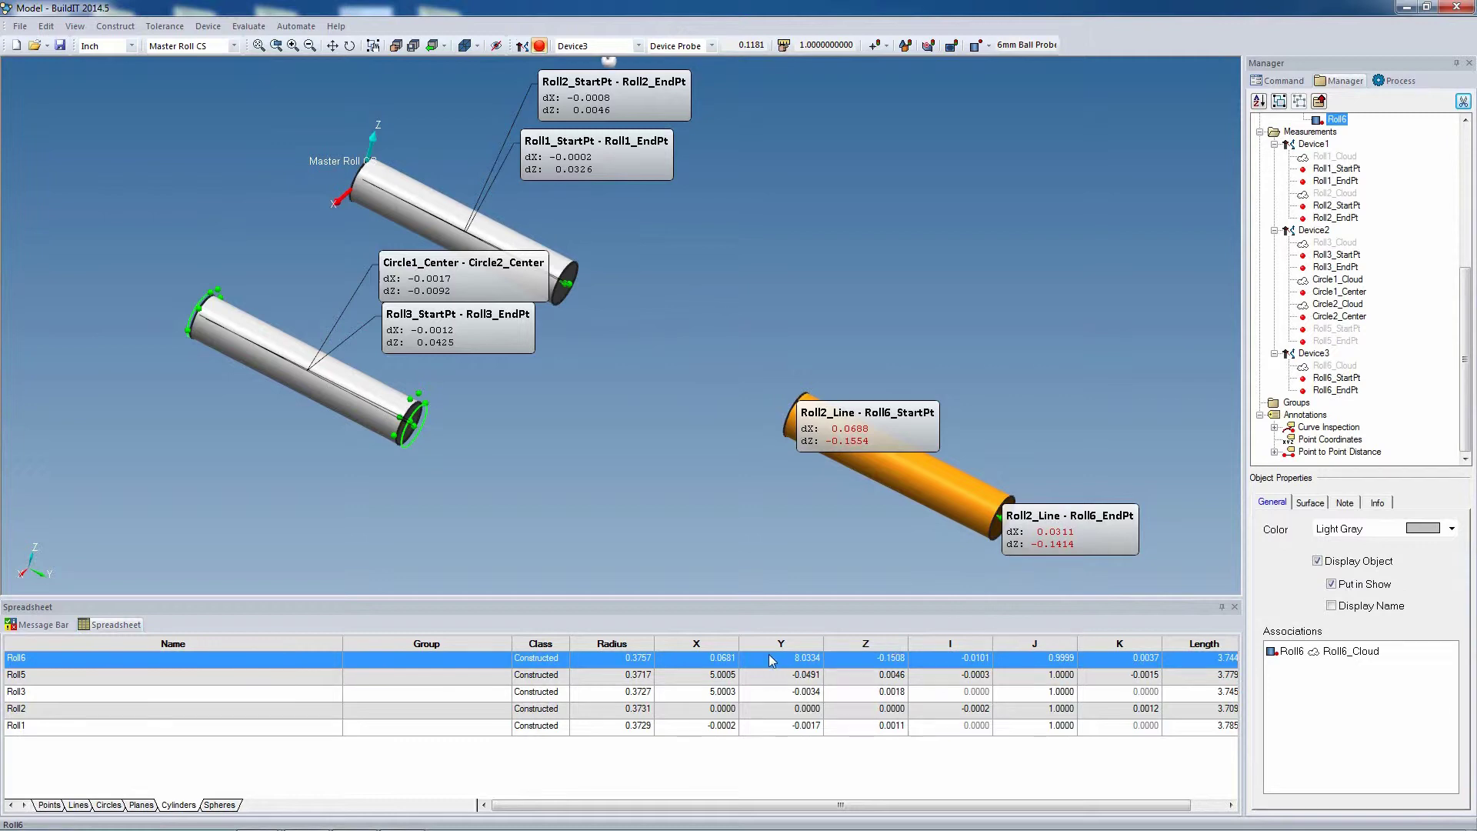
double_click(702, 659)
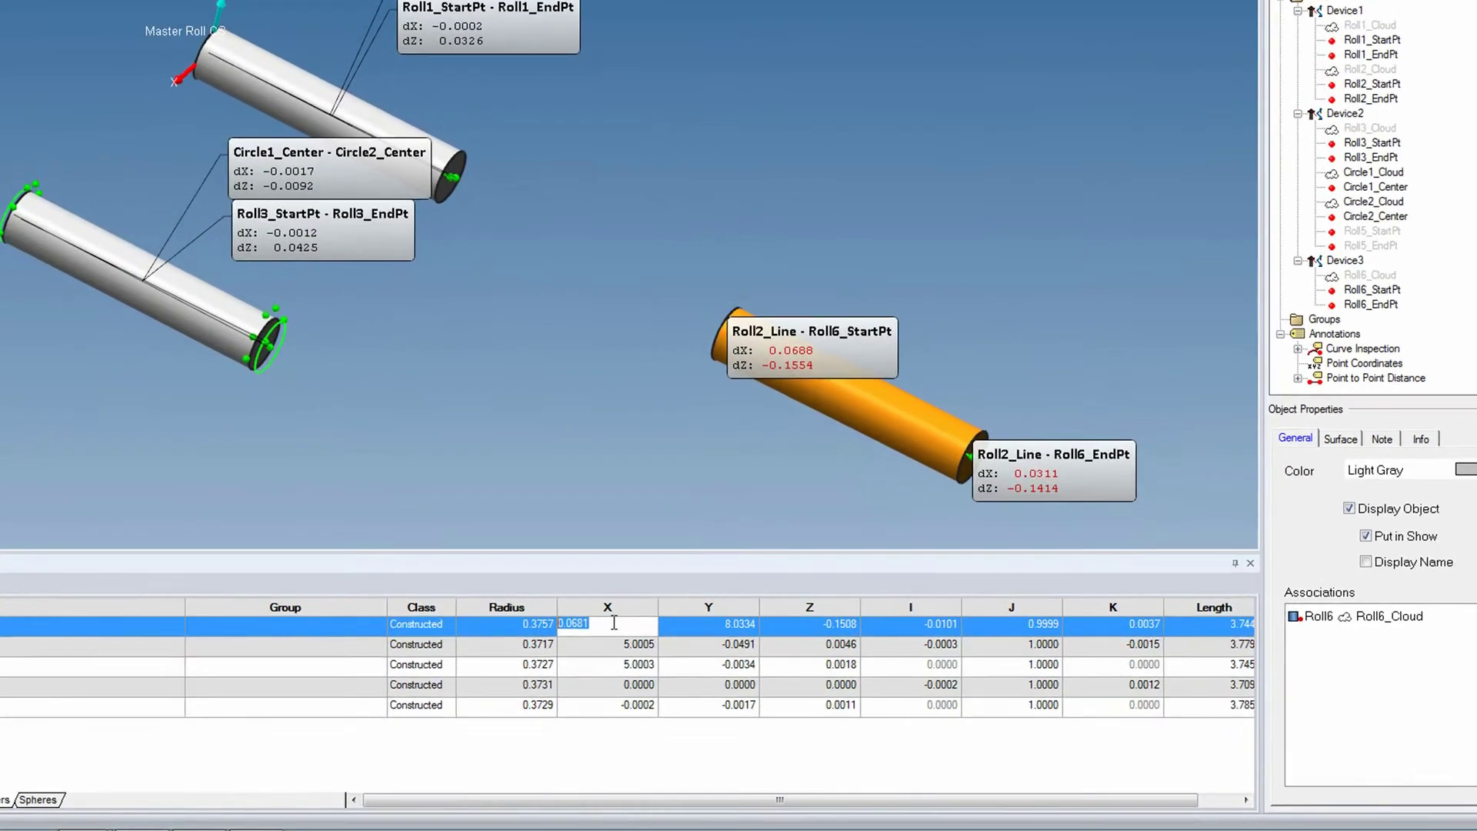
type("0")
double_click(793, 606)
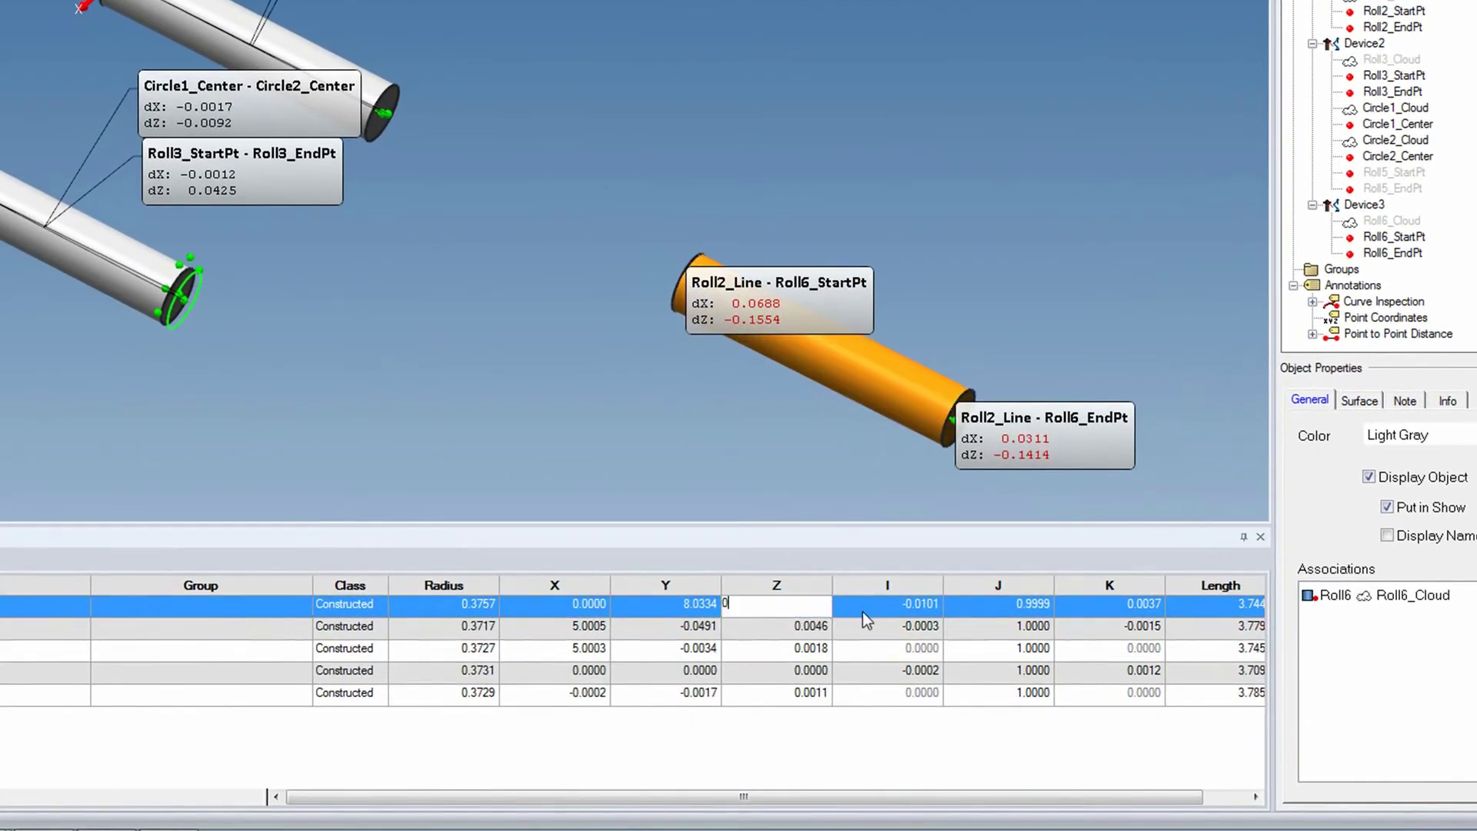
type("0")
double_click(908, 605)
type("0")
double_click(1139, 608)
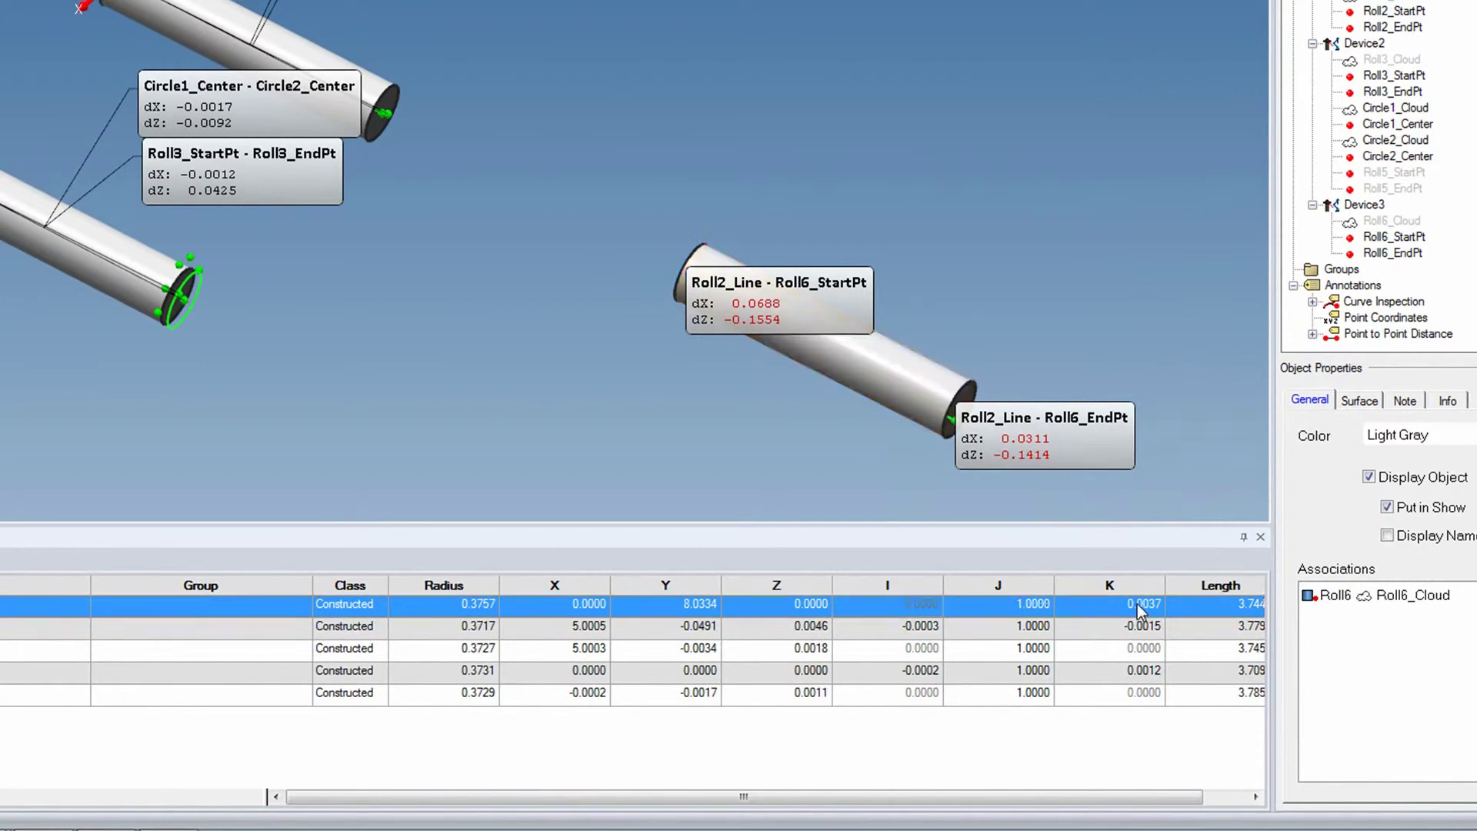
type("0")
Step: Deselect Roll6 and move its start-point and end-point annotations clear of the cylinder
left_click(1173, 367)
left_click_drag(843, 309, 917, 212)
left_click_drag(1066, 447, 1144, 330)
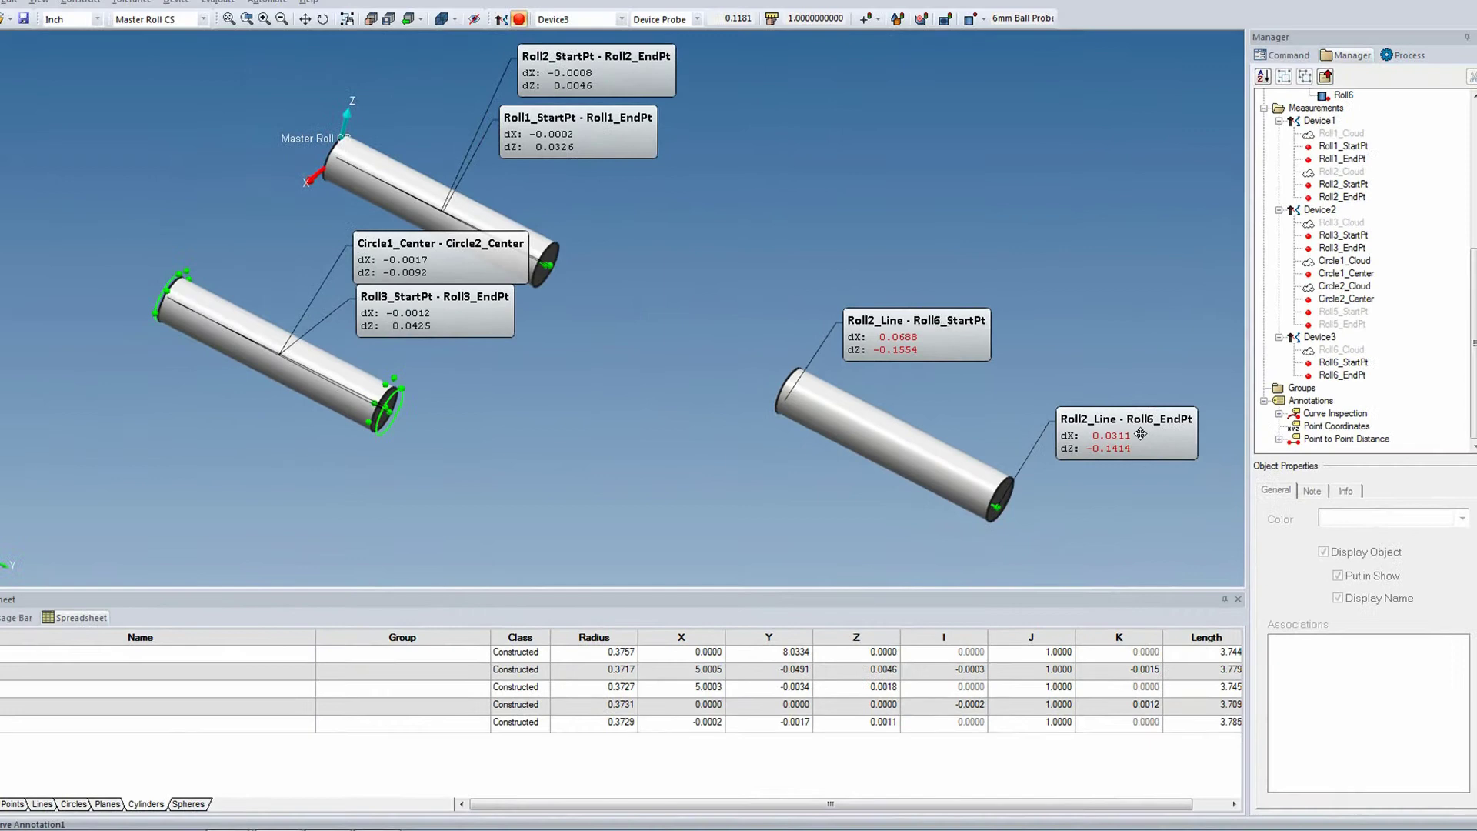
left_click_drag(792, 286, 729, 258)
left_click_drag(830, 394, 714, 340)
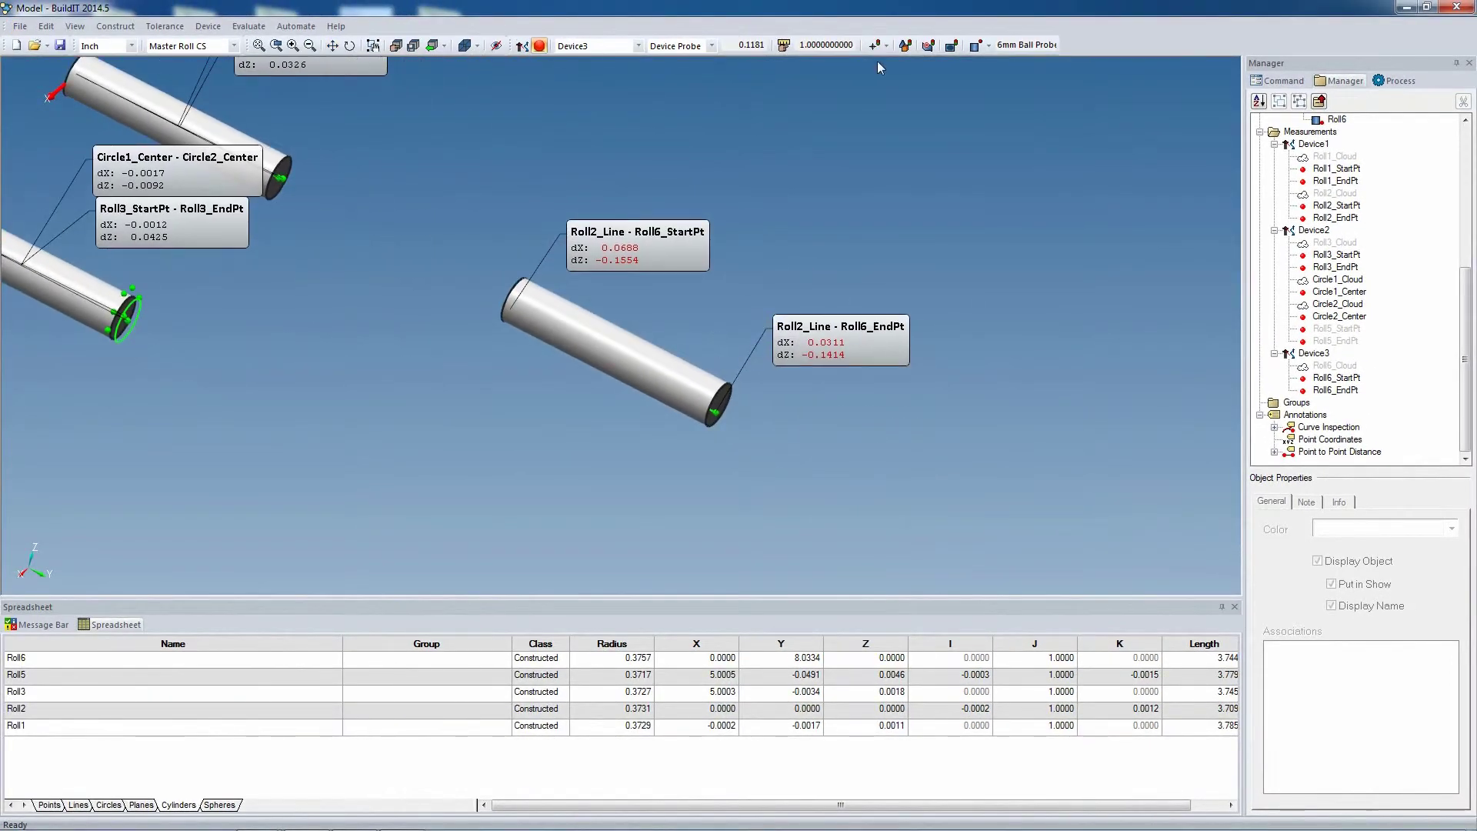
Step: Inspect the physical roll's live deviations against the nominal Roll6 cylinder using Inspect Geometry in nearest object mode
left_click(905, 47)
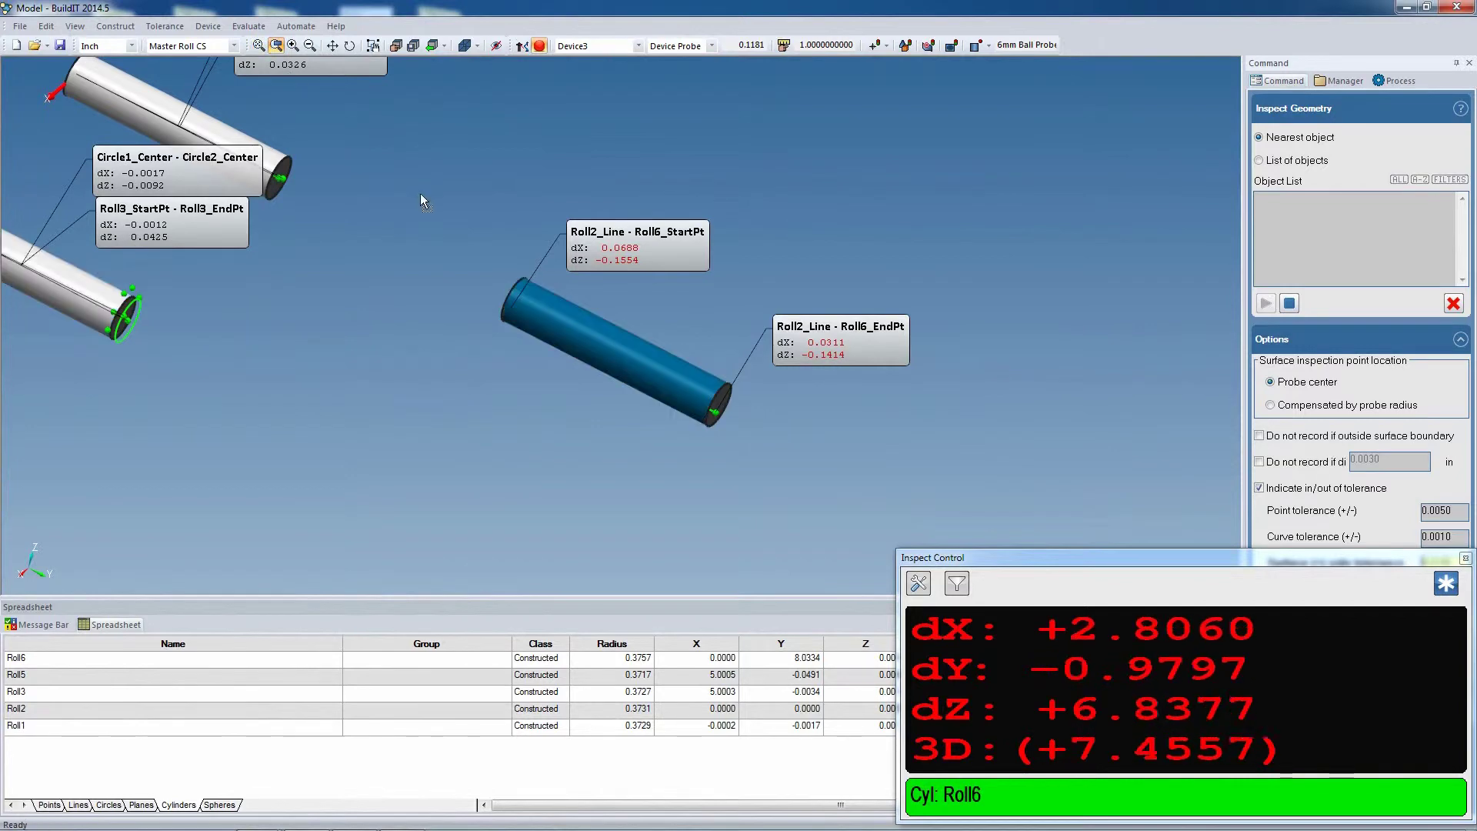
left_click_drag(403, 163, 954, 515)
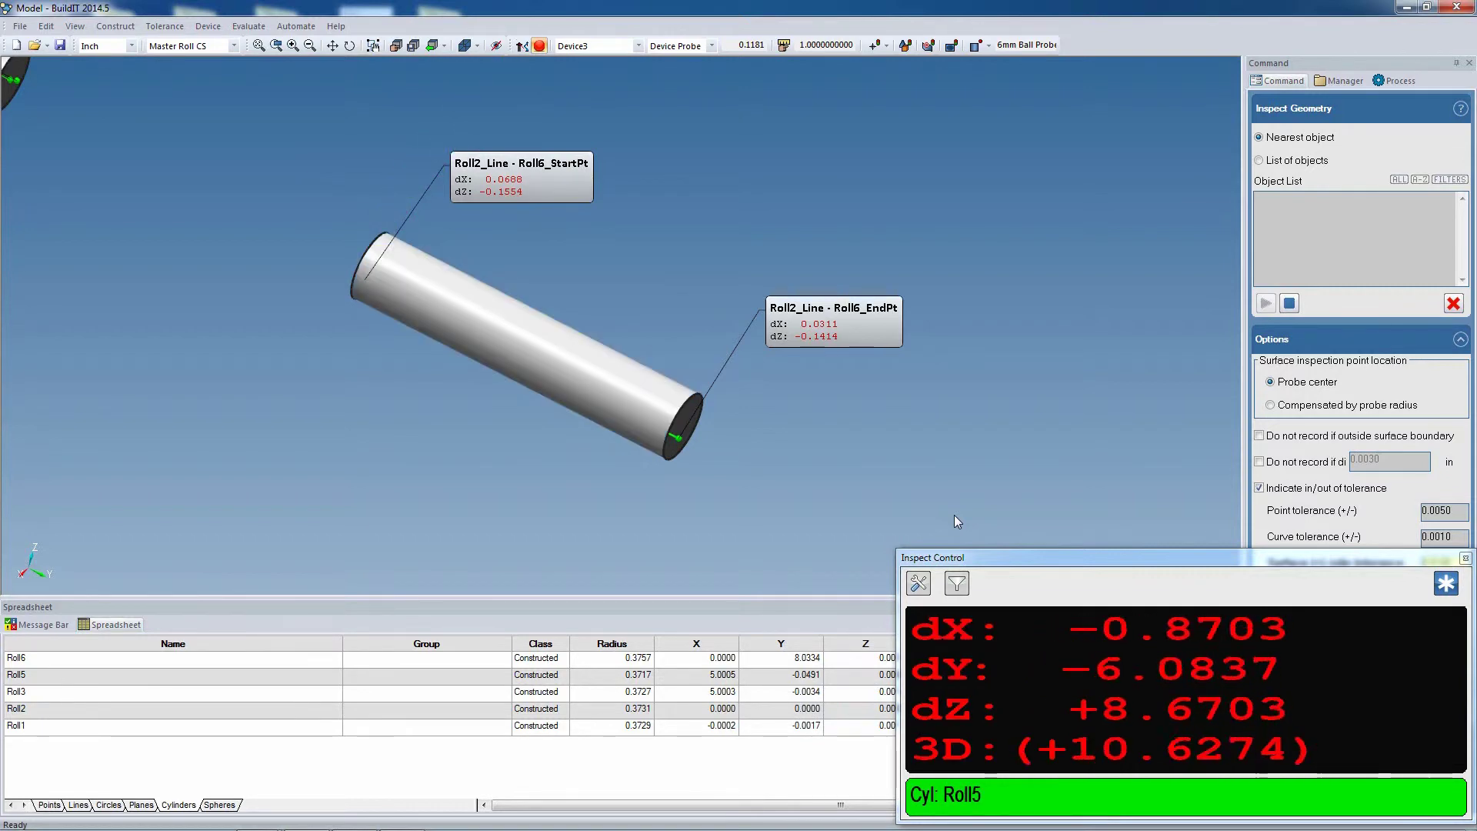
key("Escape")
Step: Take the Roll6 cylinder out of show and record the adjusted roll as cylinder Roll7, offset for the probe radius with the probe outside
left_click(574, 394)
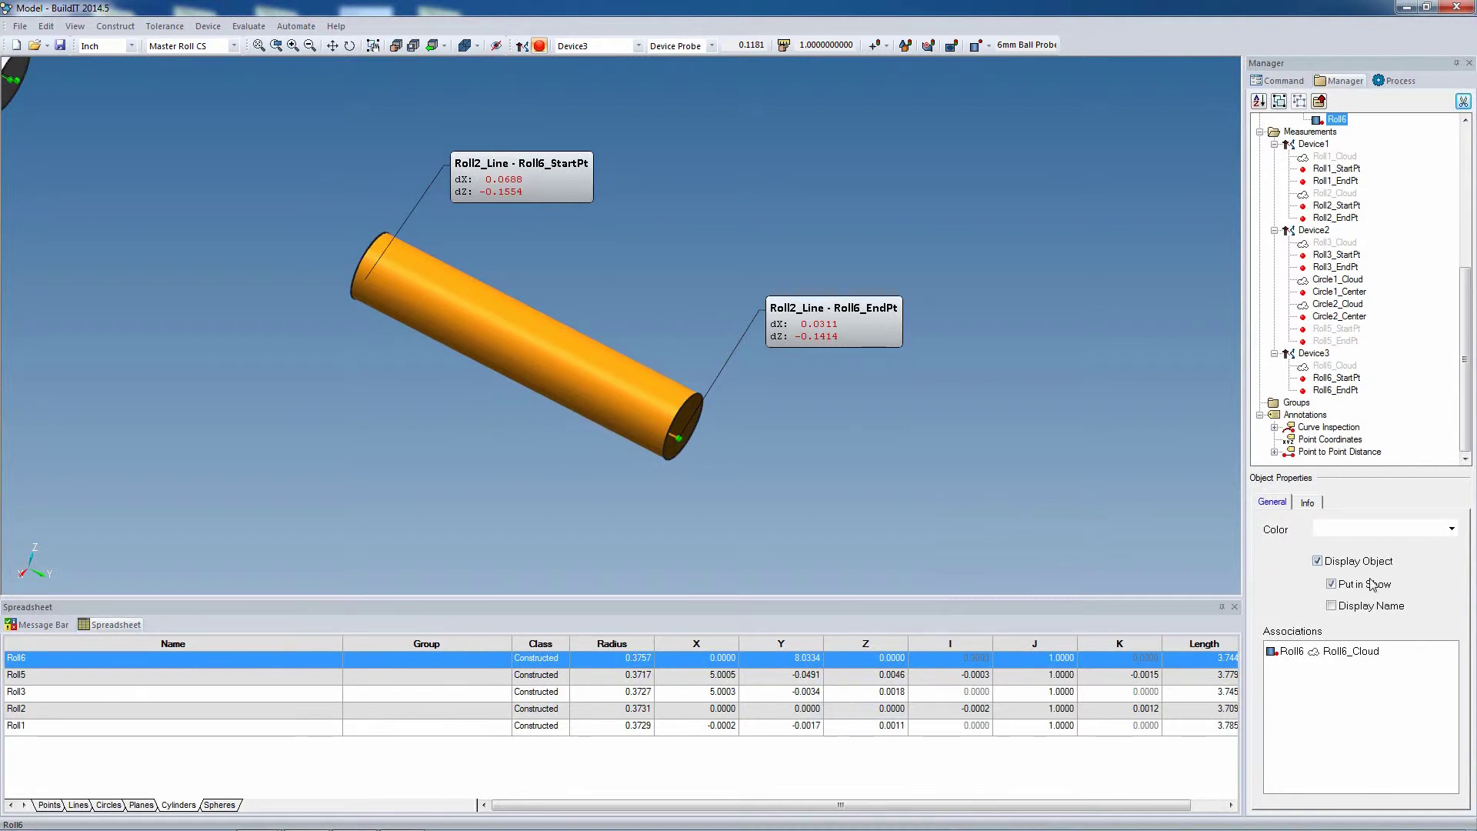
left_click(1373, 586)
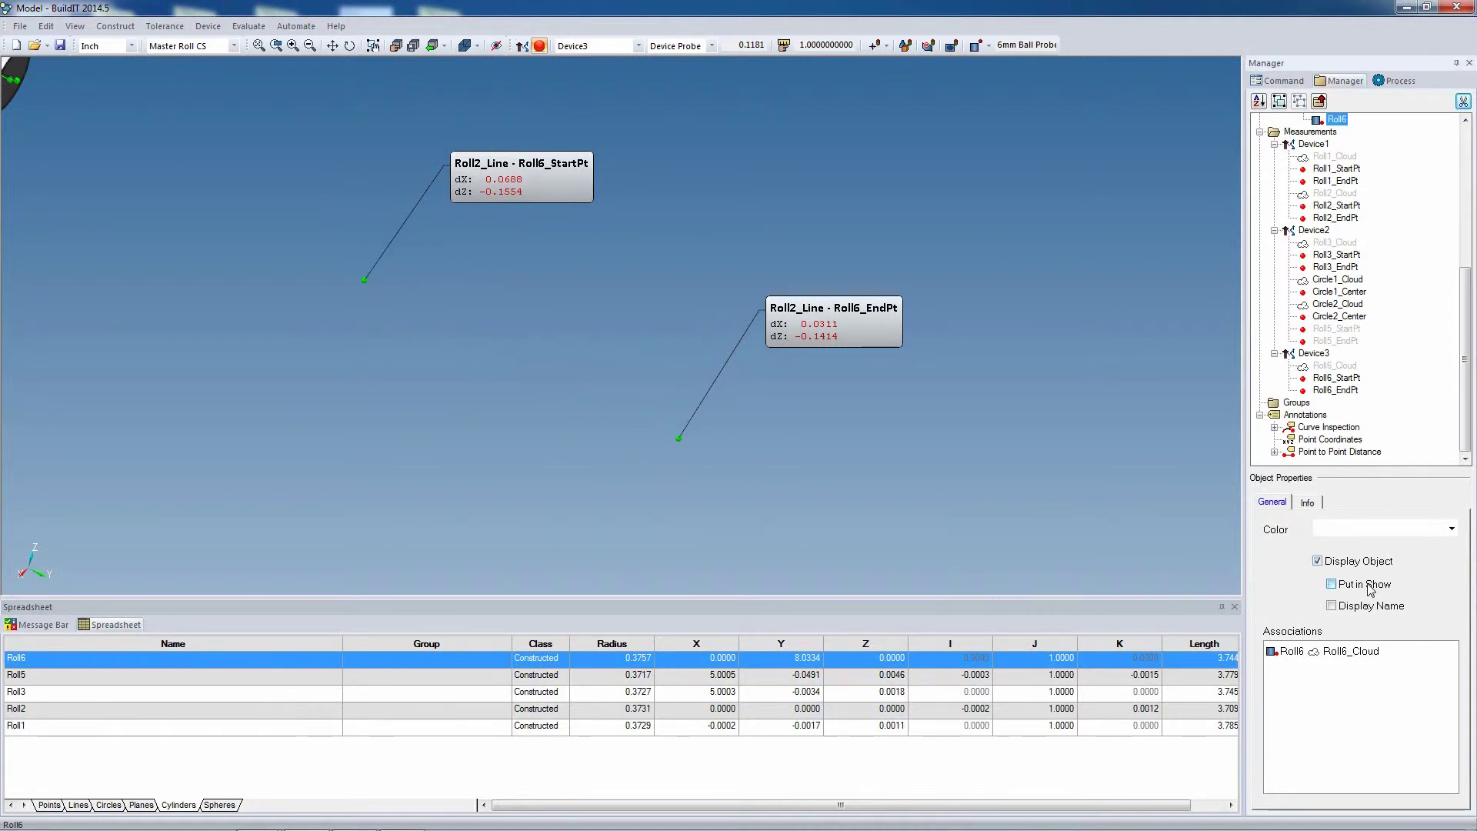
left_click(975, 45)
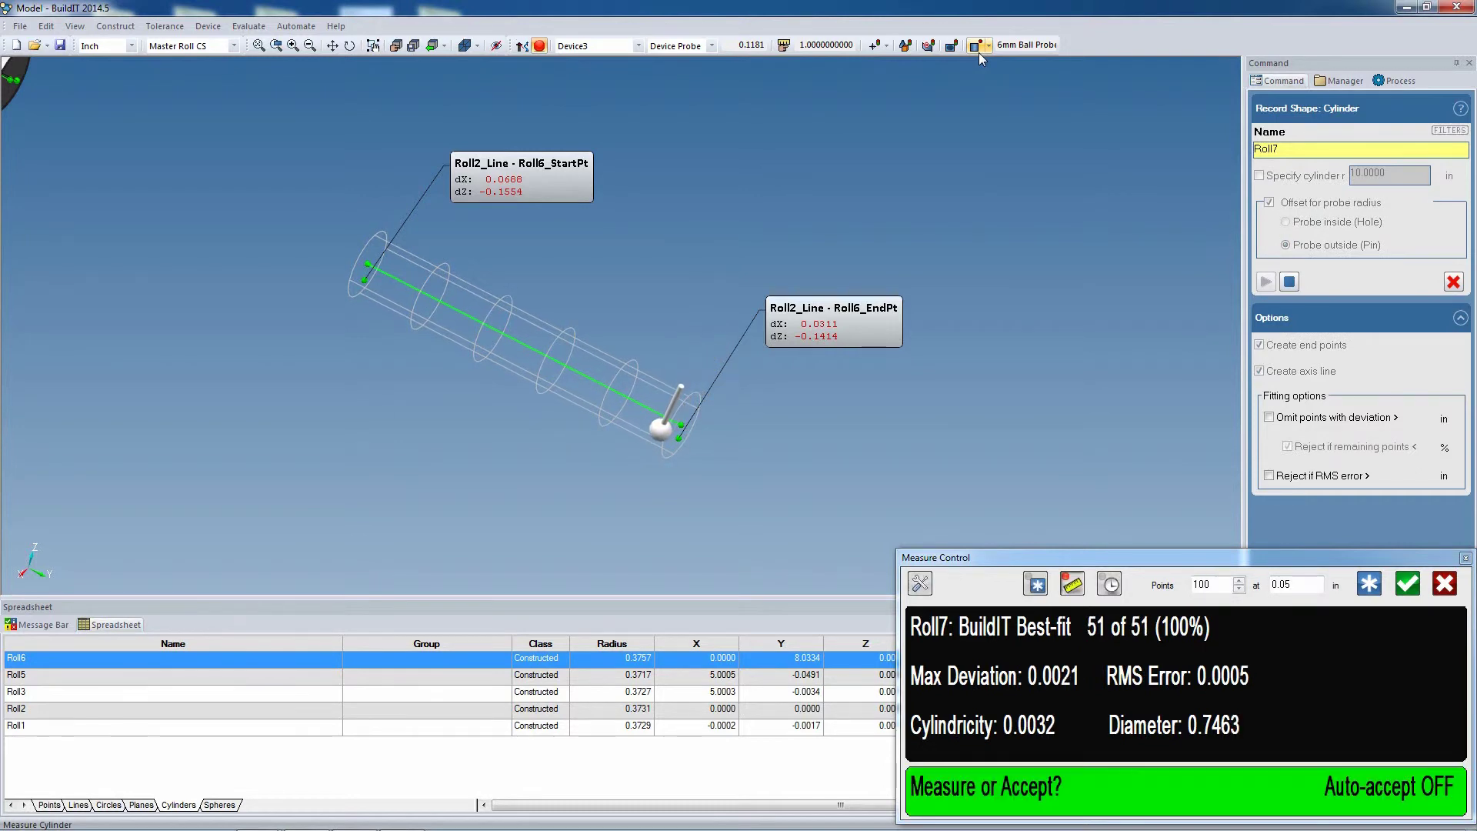
left_click(977, 48)
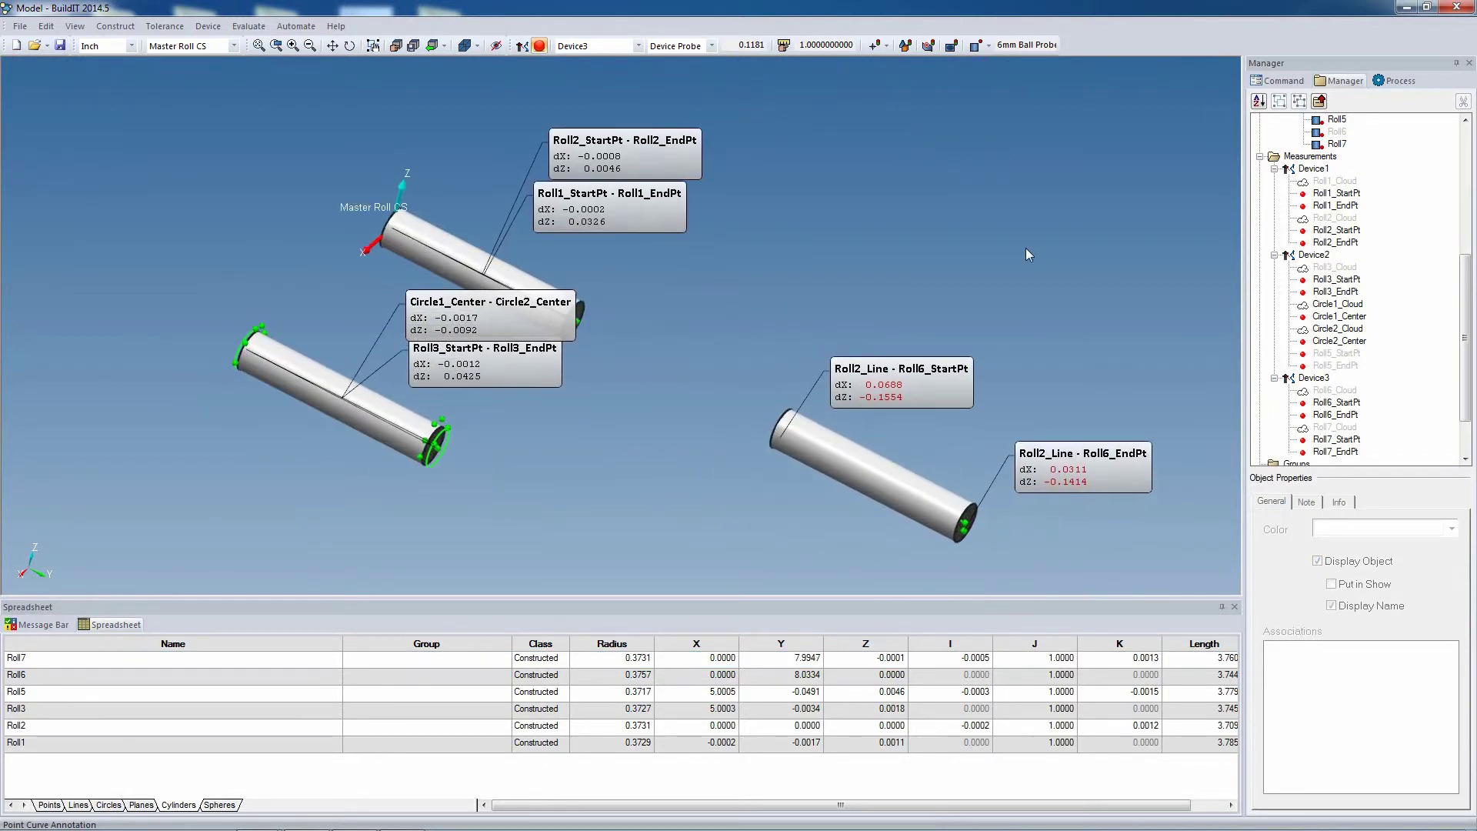
Step: Add curve inspection annotations from Roll7_StartPt and Roll7_EndPt to Roll2_Line showing the X and Z deviations
left_click(247, 25)
mouse_move(293, 173)
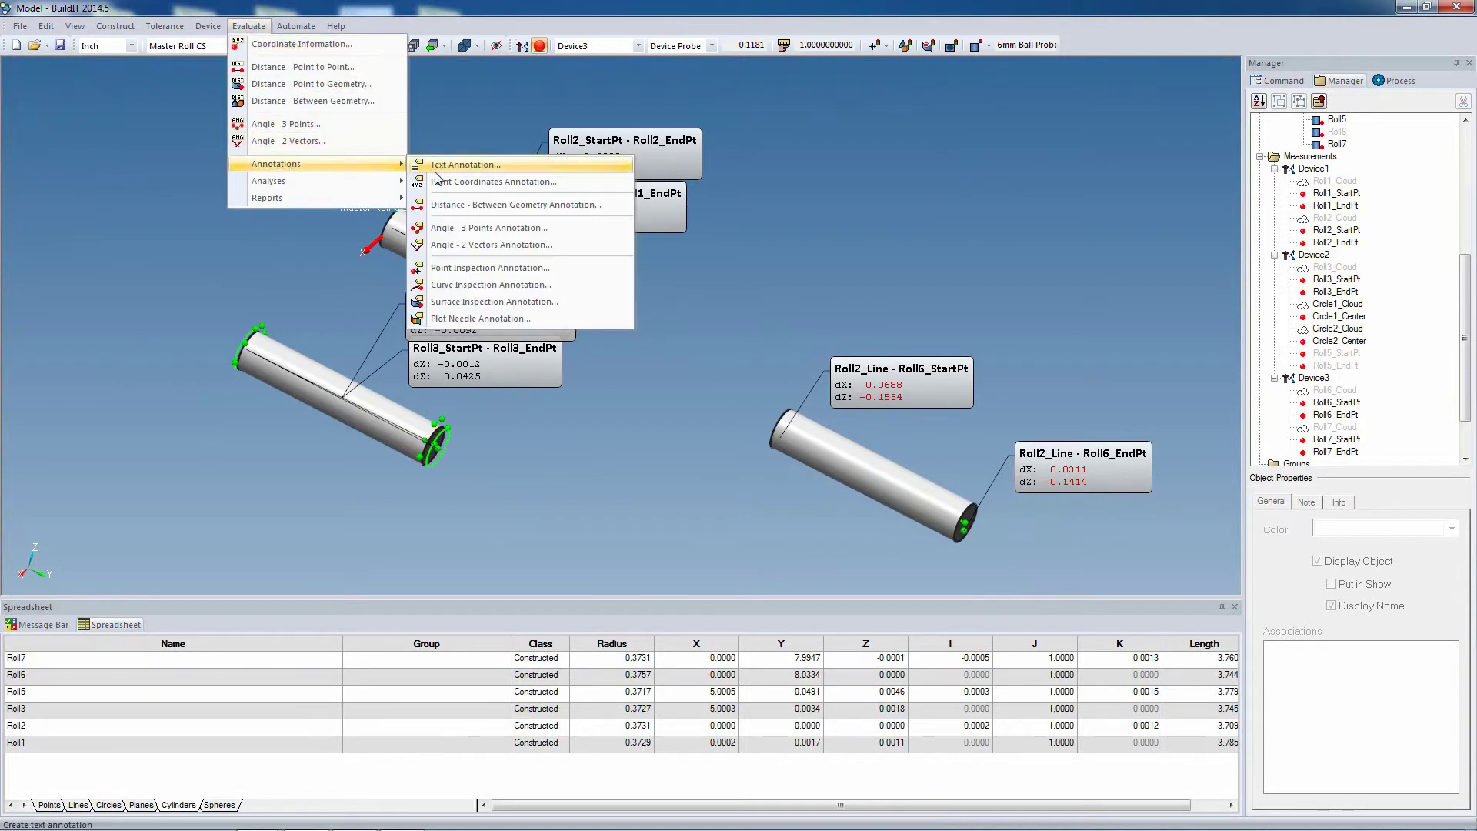
left_click(484, 286)
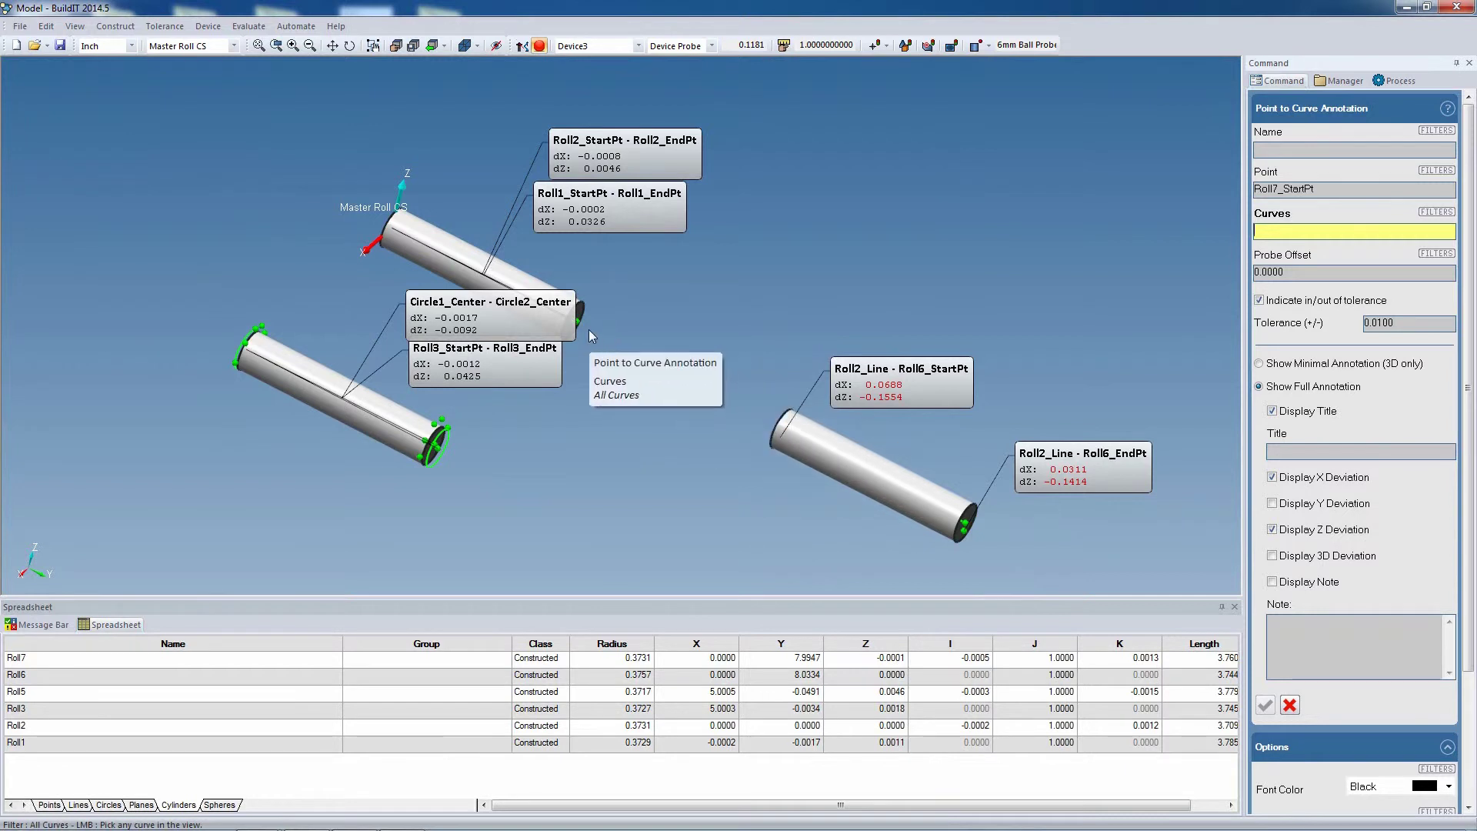
left_click(557, 316)
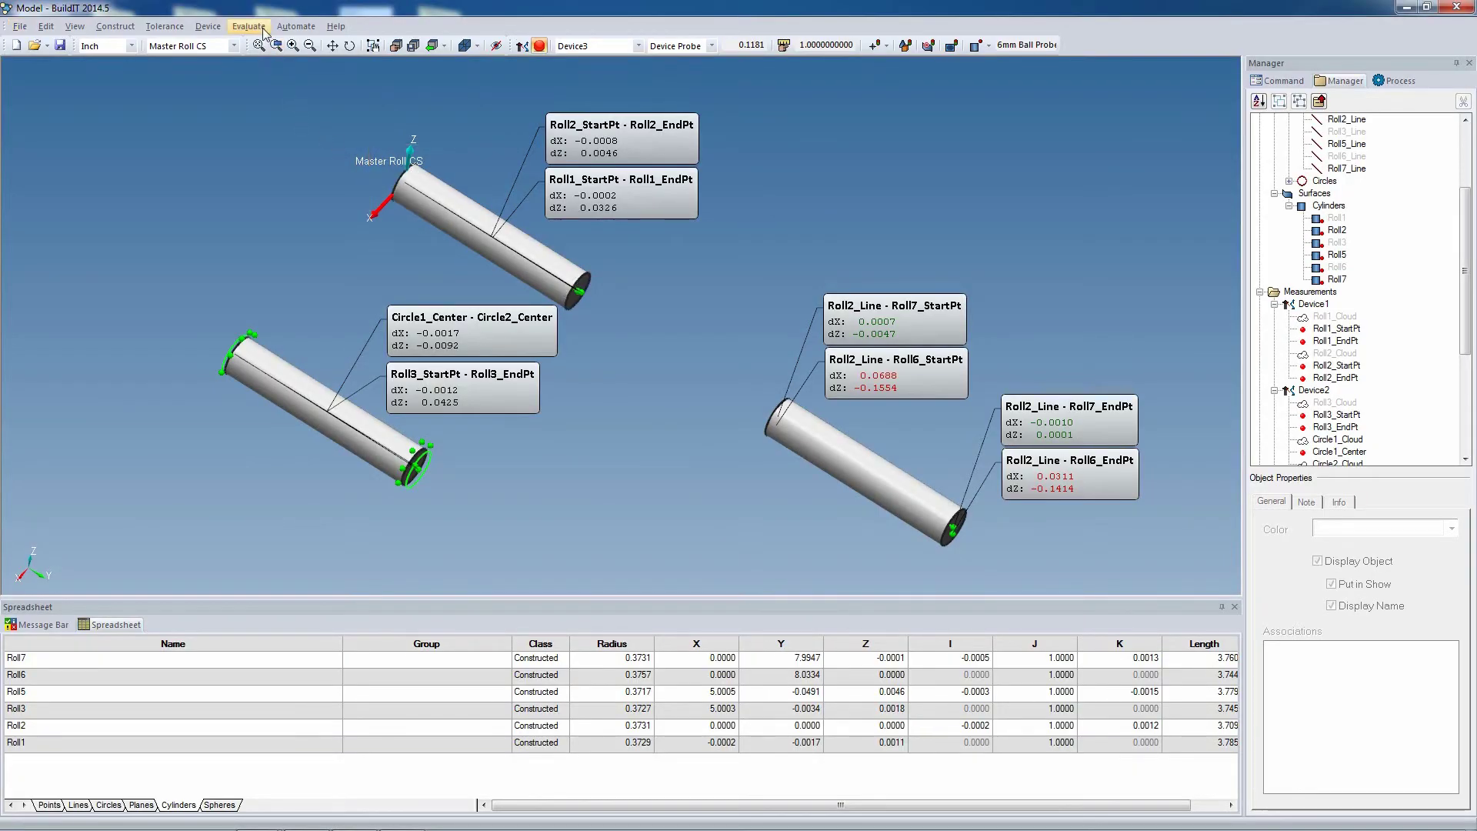
Step: Add point coordinates annotations showing X, Y and Z for Roll2_StartPt, Circle1_Center and Roll7_StartPt
left_click(248, 26)
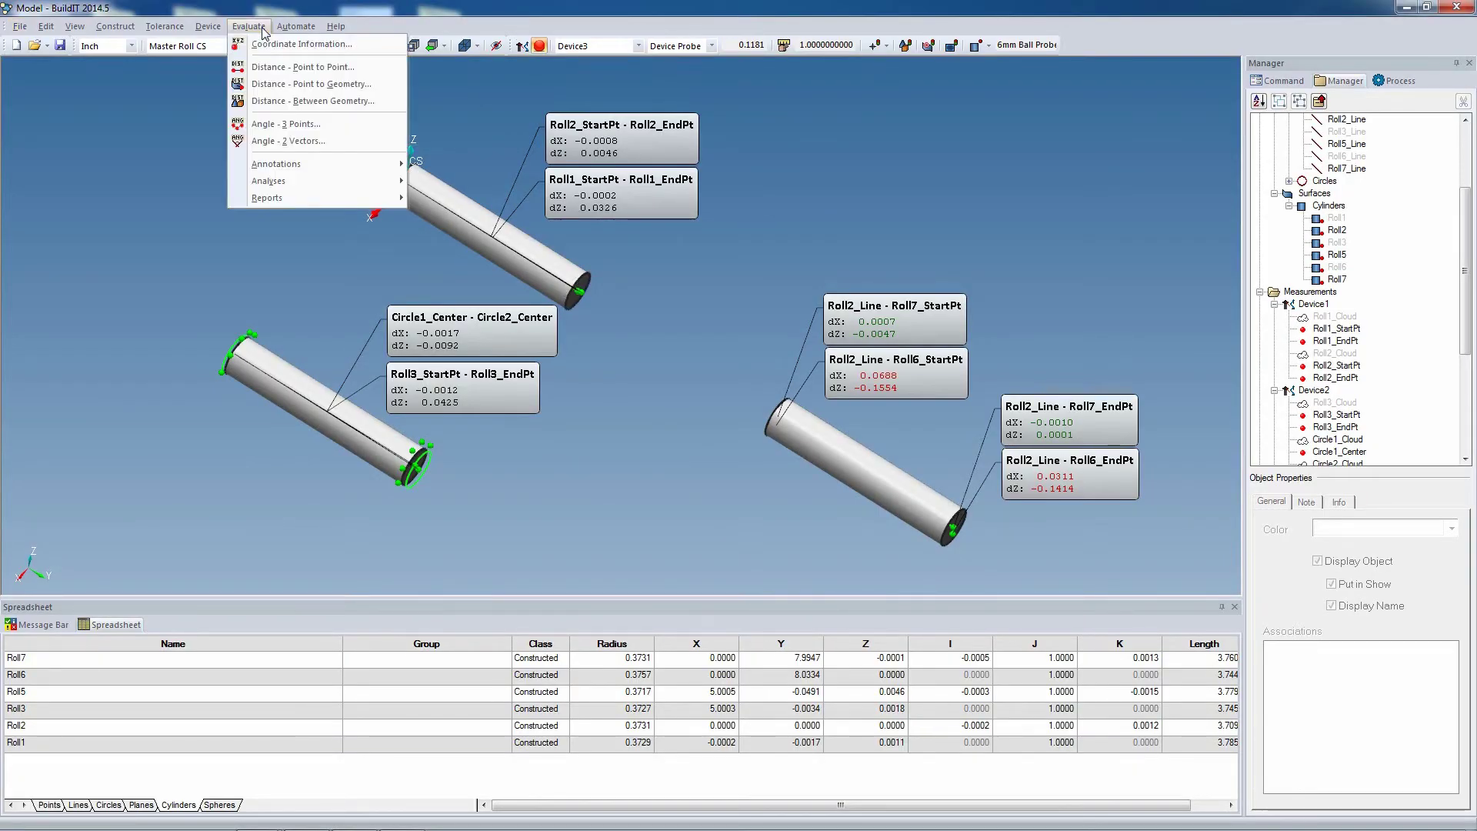
mouse_move(270, 164)
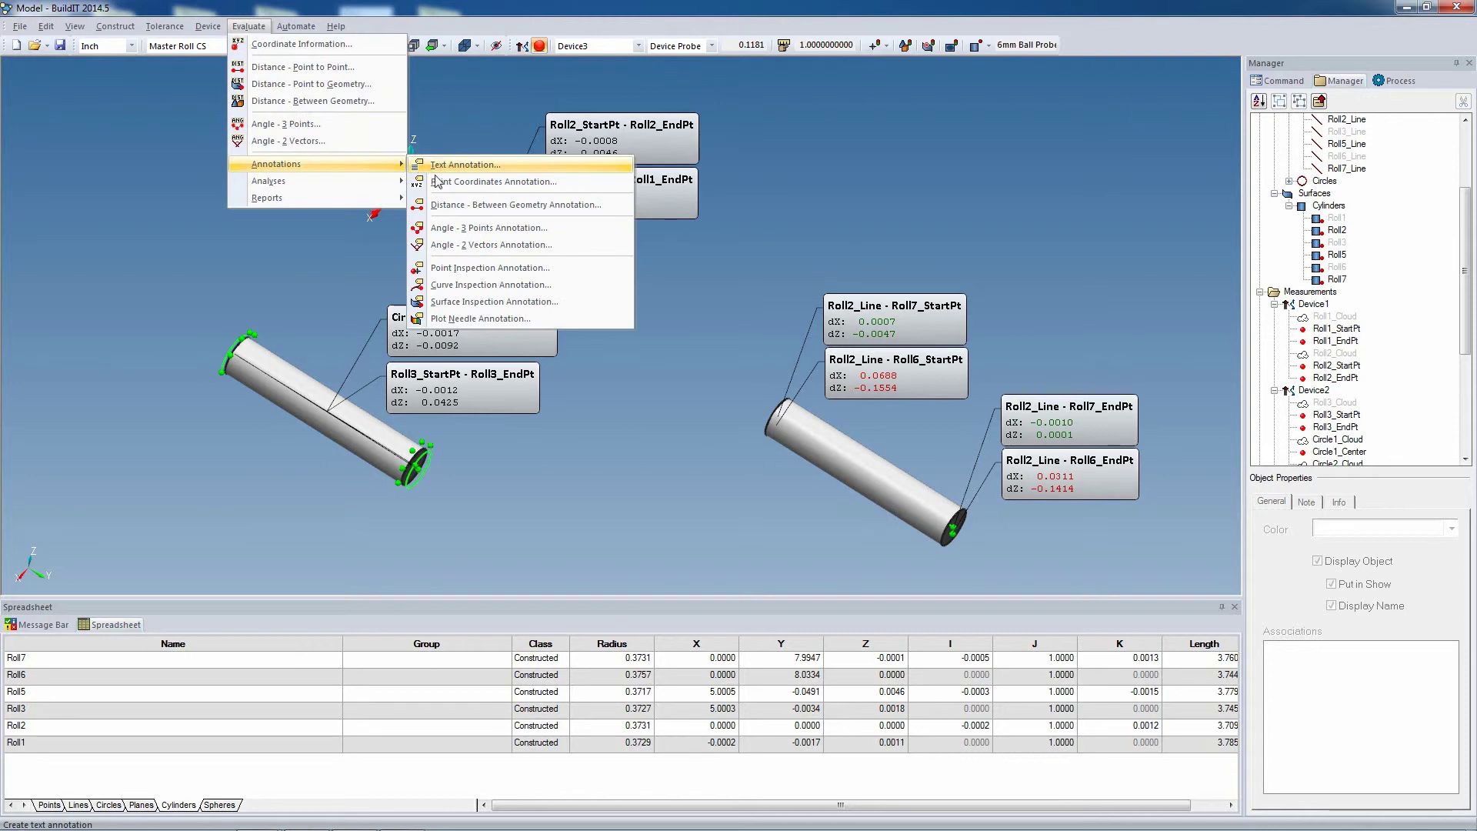
left_click(437, 182)
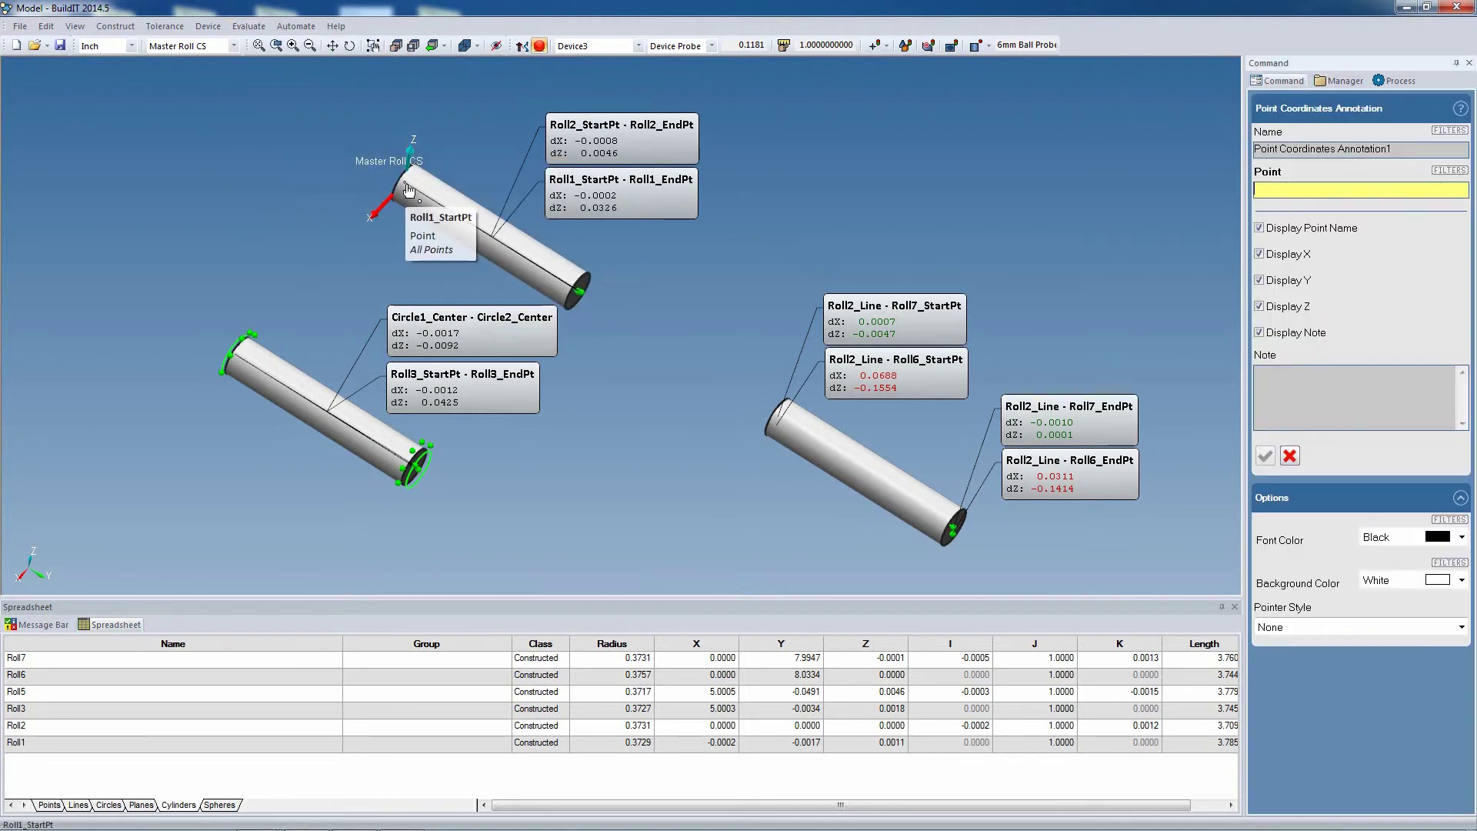
left_click(408, 190)
left_click(522, 256)
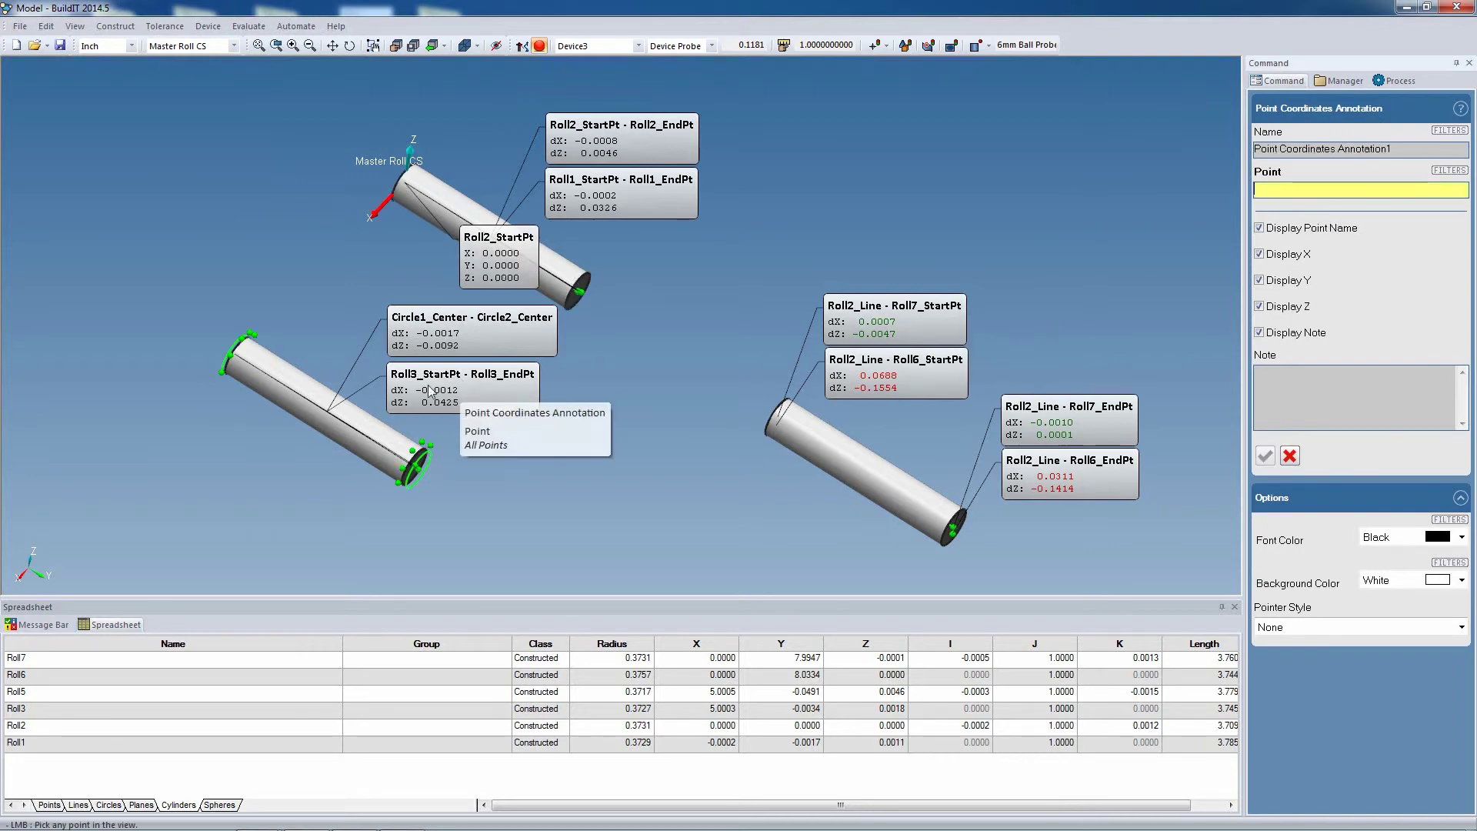
left_click(237, 354)
left_click(352, 431)
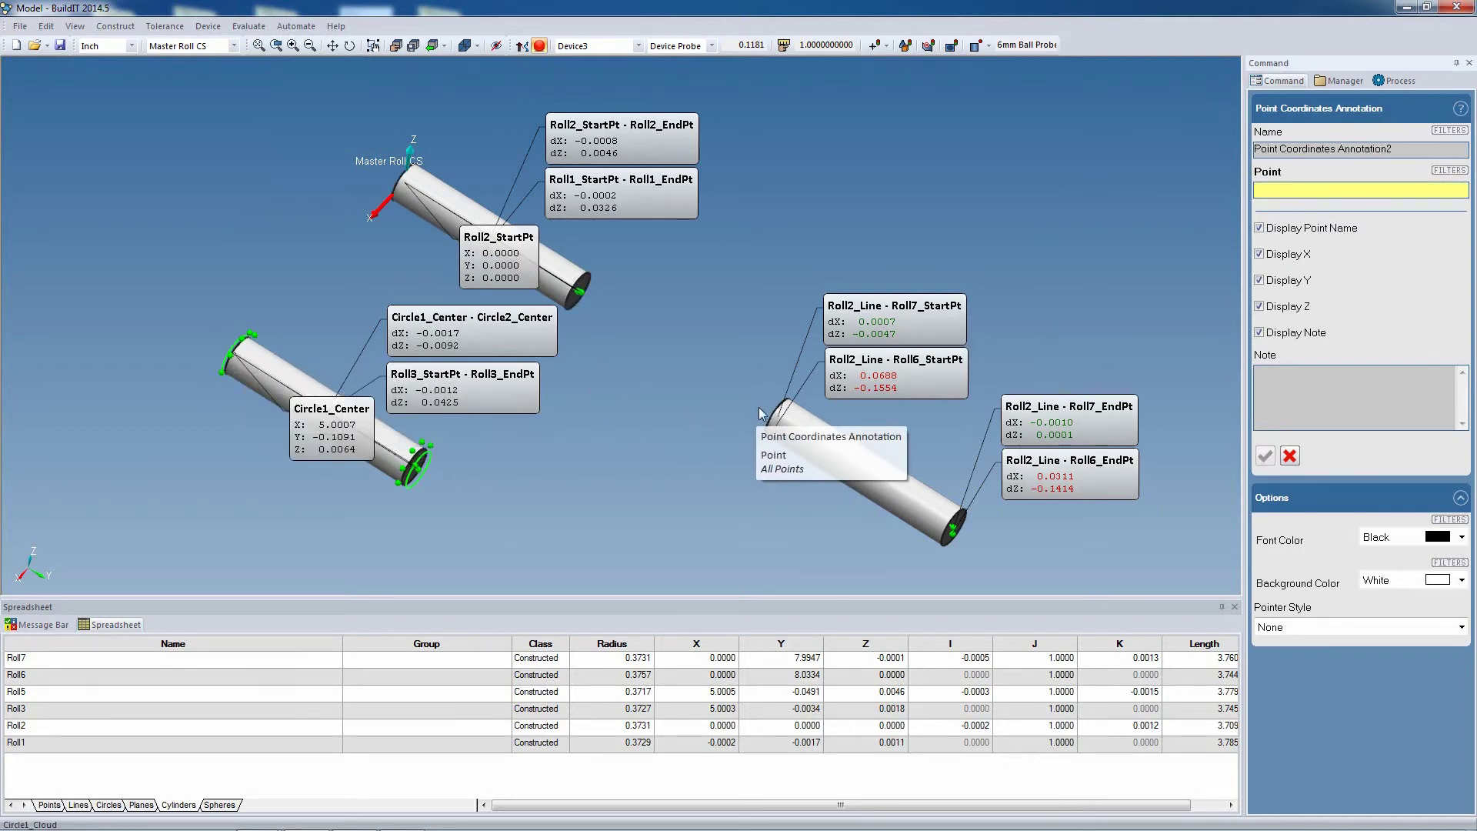
left_click(781, 426)
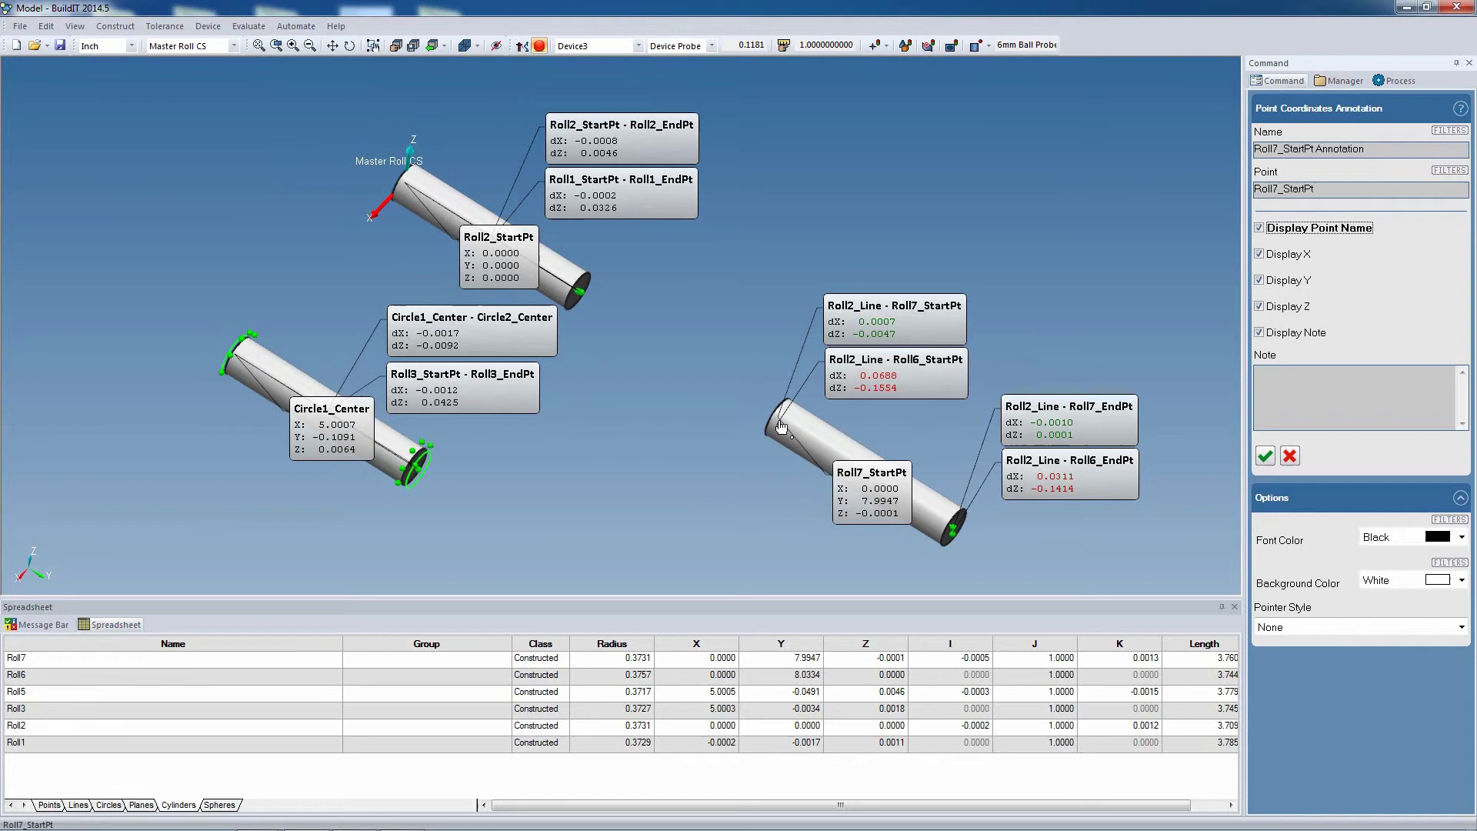
left_click(781, 426)
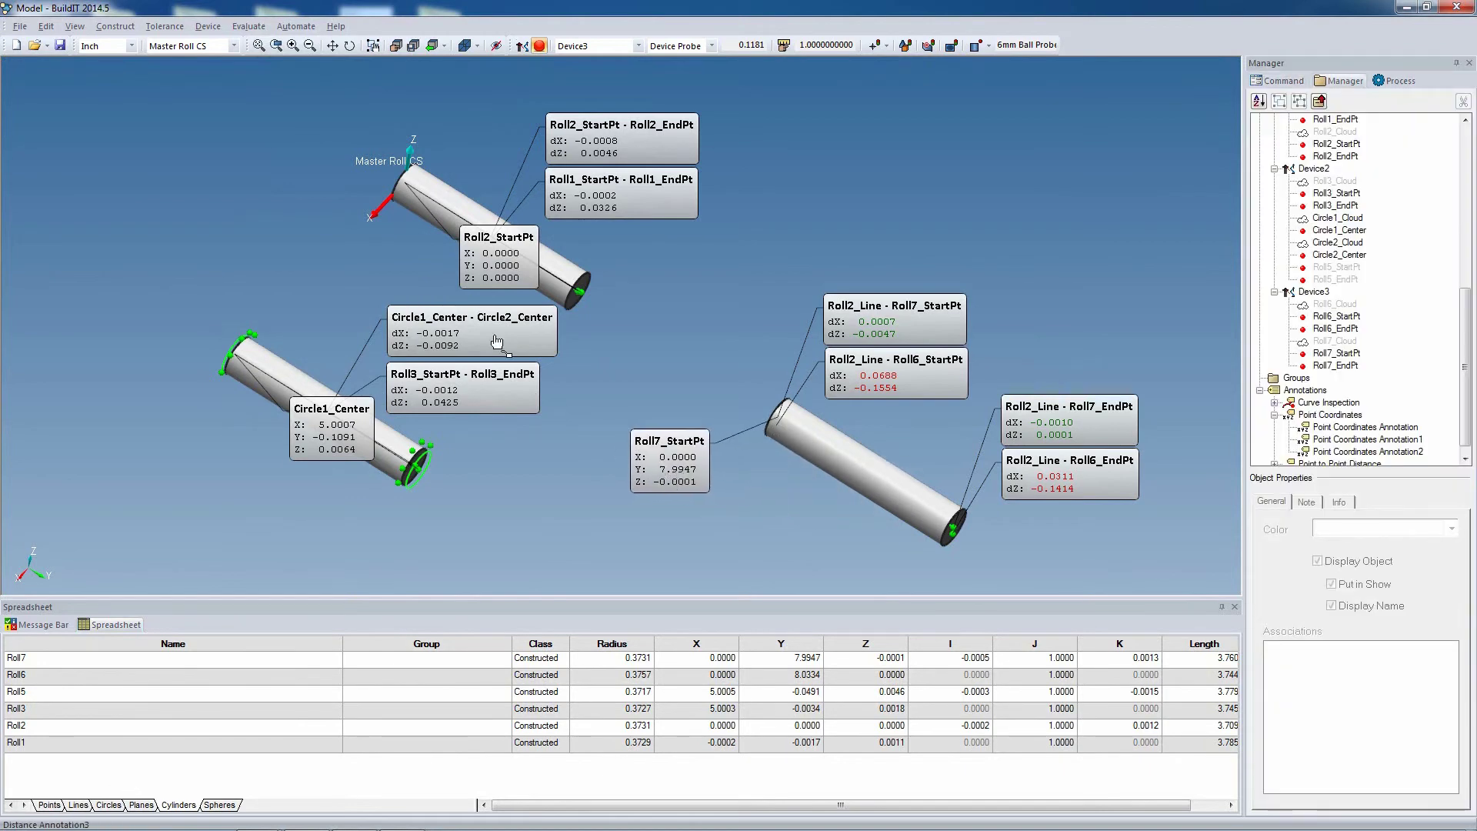
Step: Move the Roll2_StartPt and Circle1_Center coordinate annotations off their rolls into the empty space beside them
left_click_drag(484, 258, 282, 209)
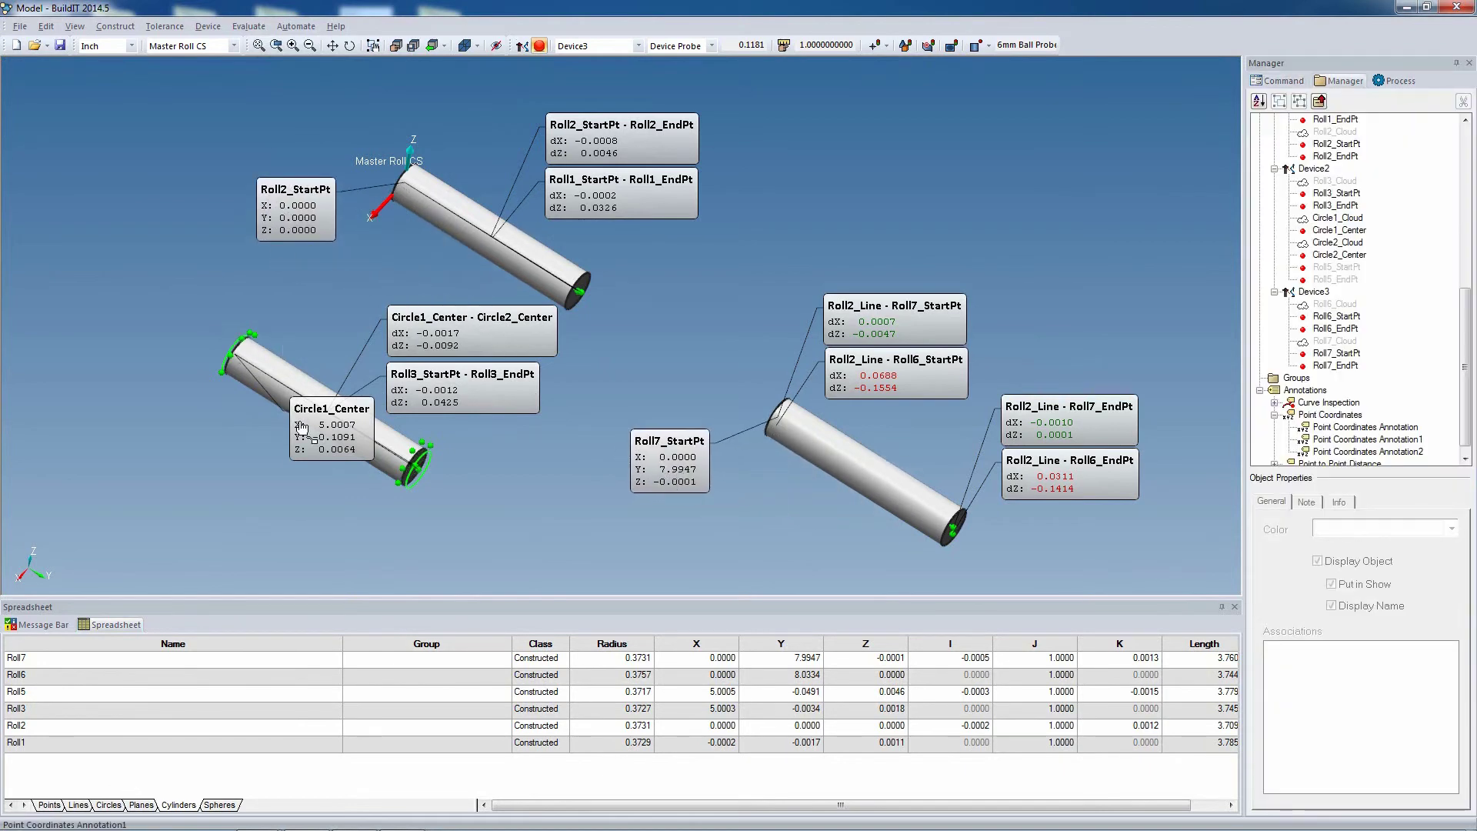
left_click_drag(302, 428, 103, 377)
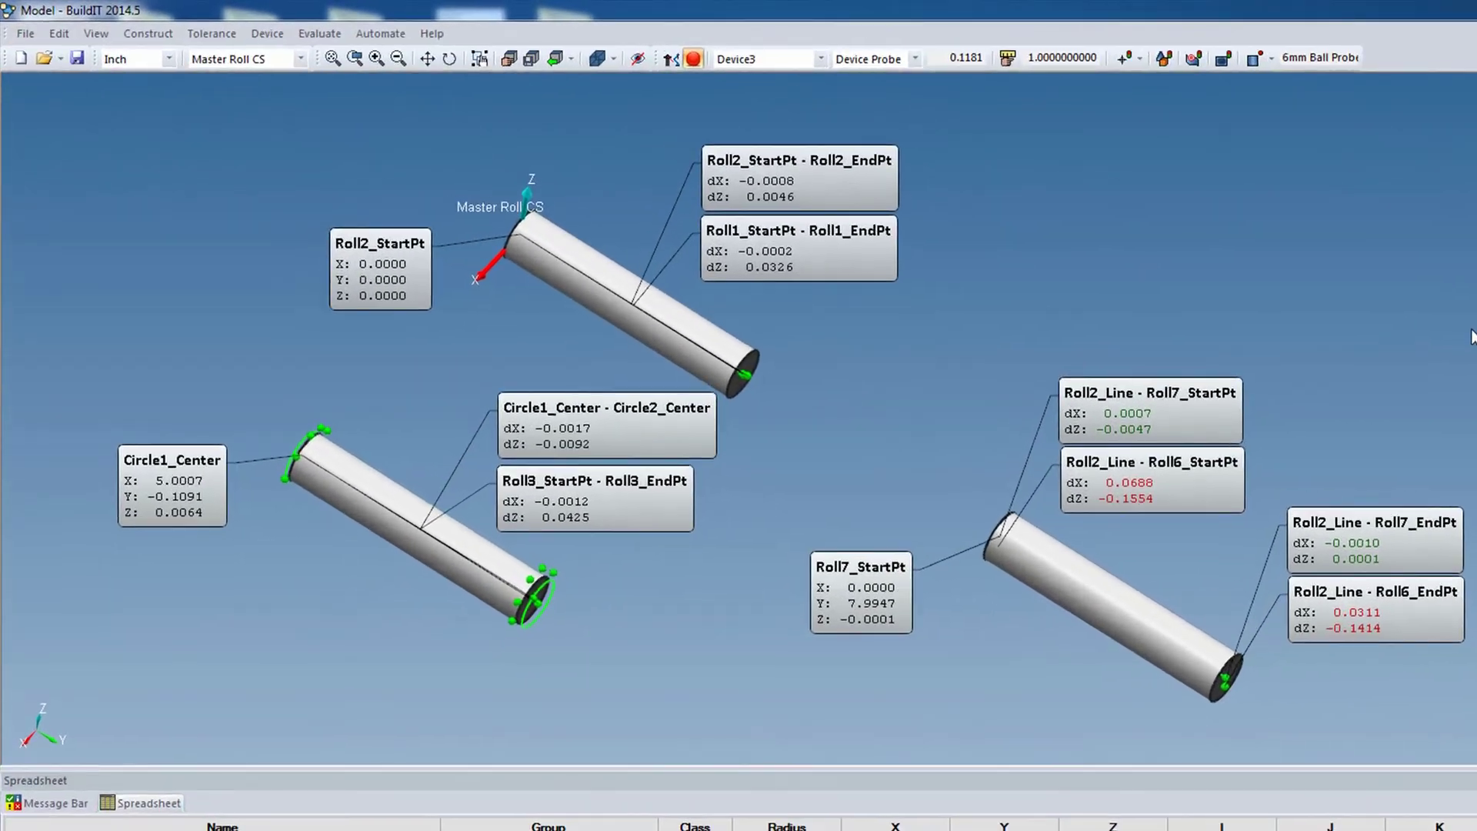
Step: Switch the active coordinate system to Baseline CS so the point annotations use baseline coordinates
left_click(311, 61)
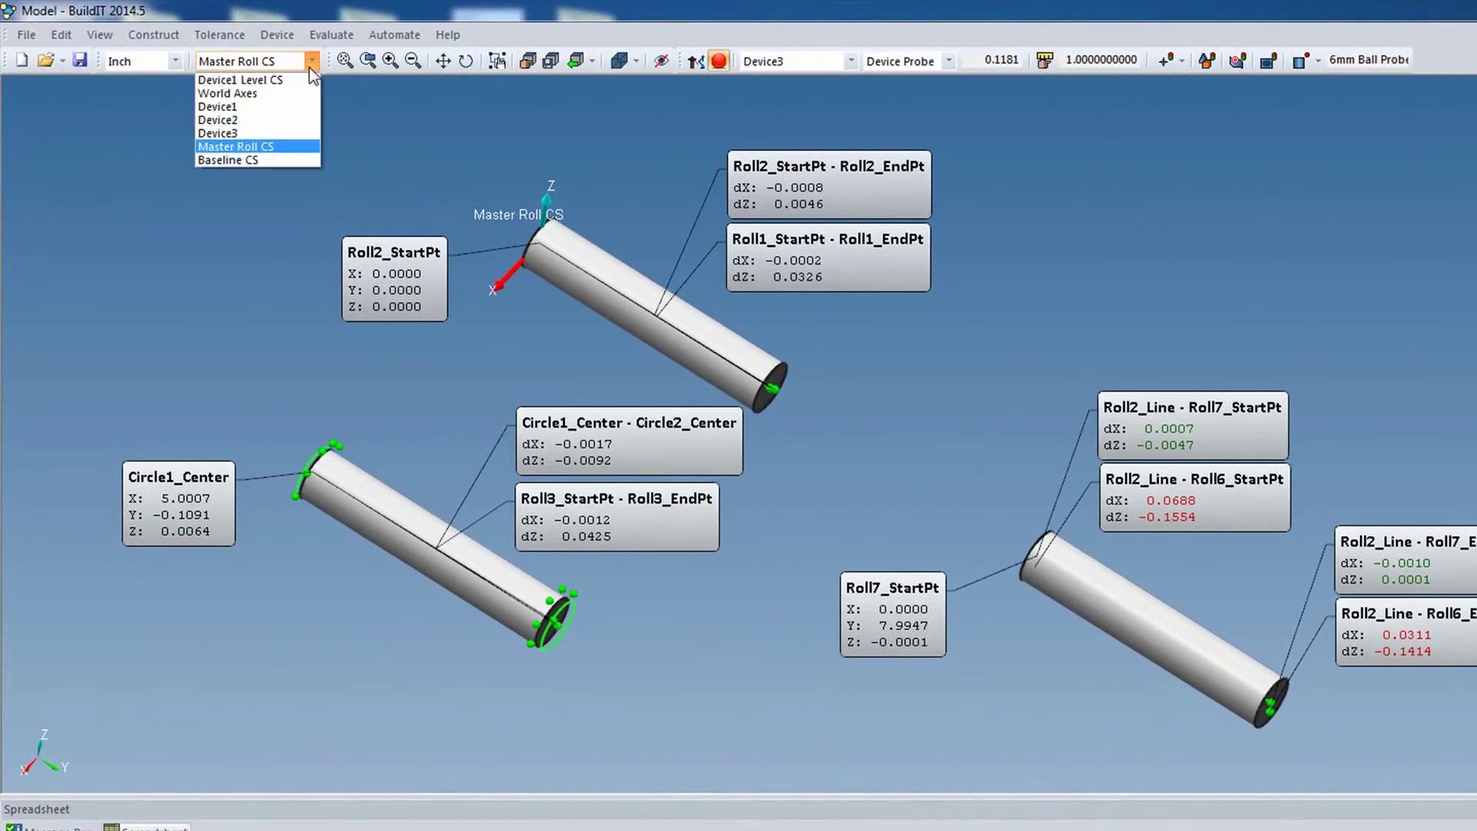
left_click(270, 160)
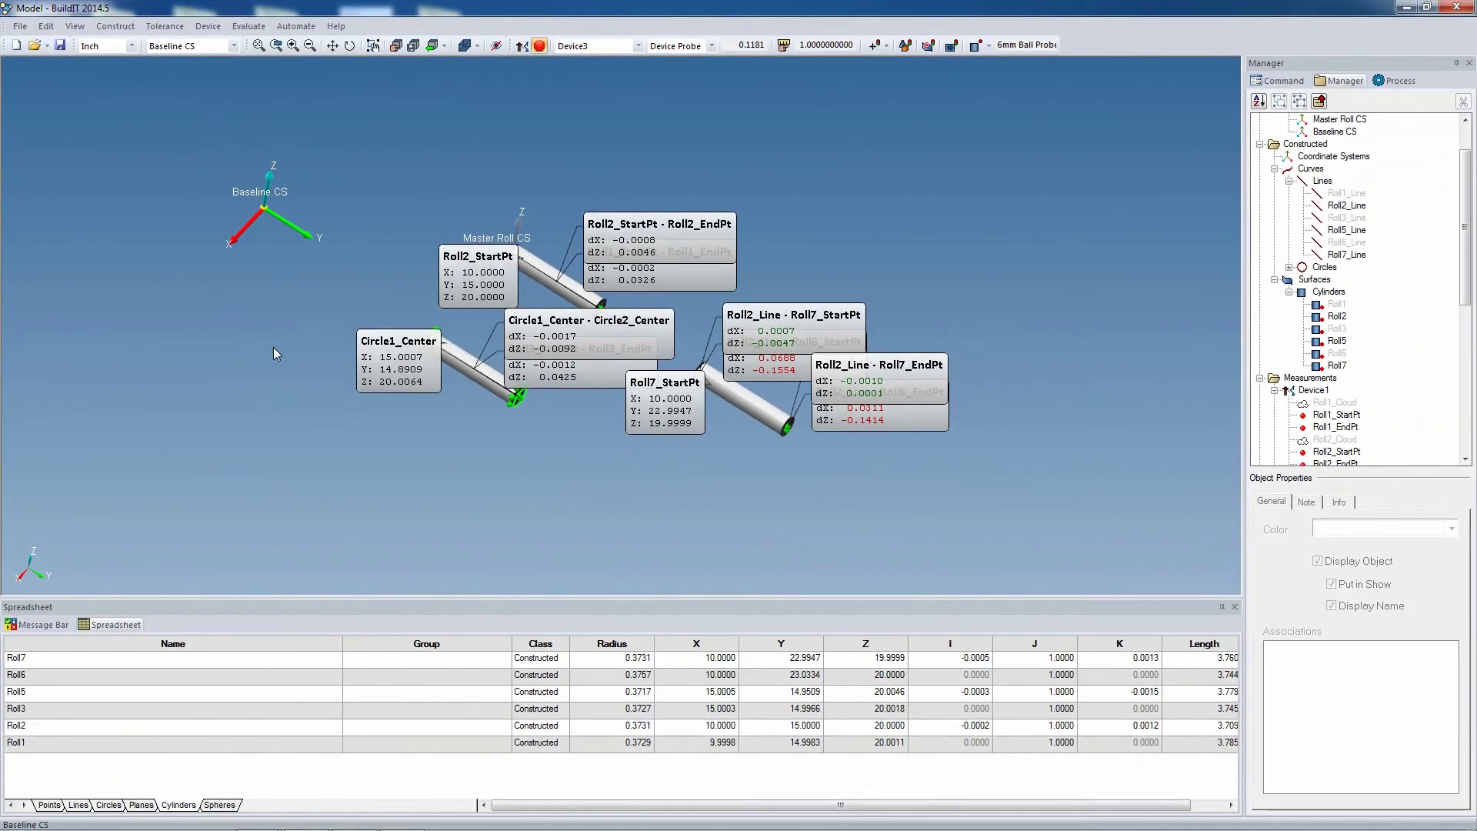
scroll(274, 348, "up", 3)
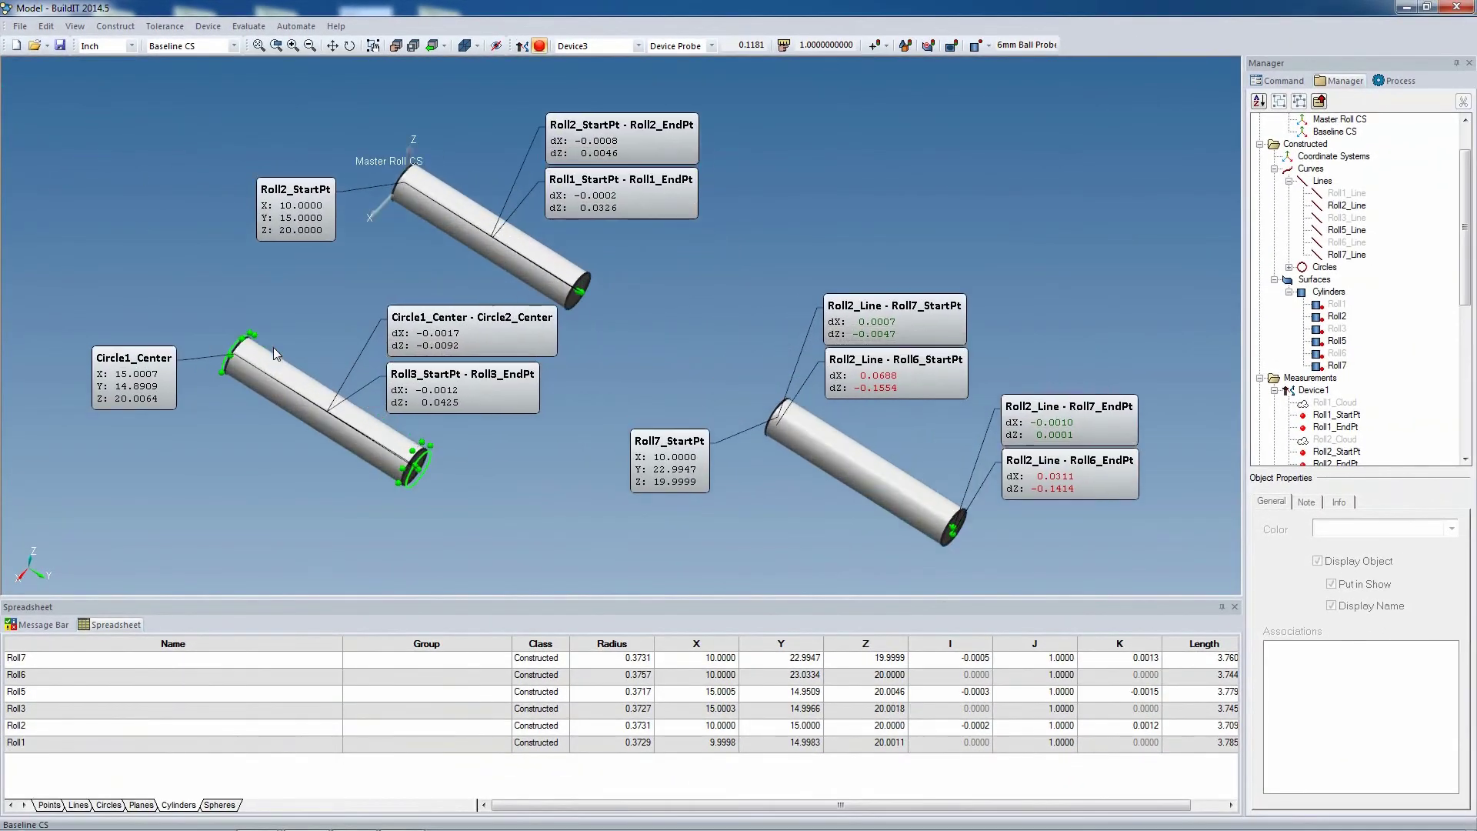
Step: Create a Geometry Information Report with screenshot for Roll2, Roll5 and Roll7, save it as Model_Information.pdf, and view its Cylinders table
left_click(248, 26)
mouse_move(301, 198)
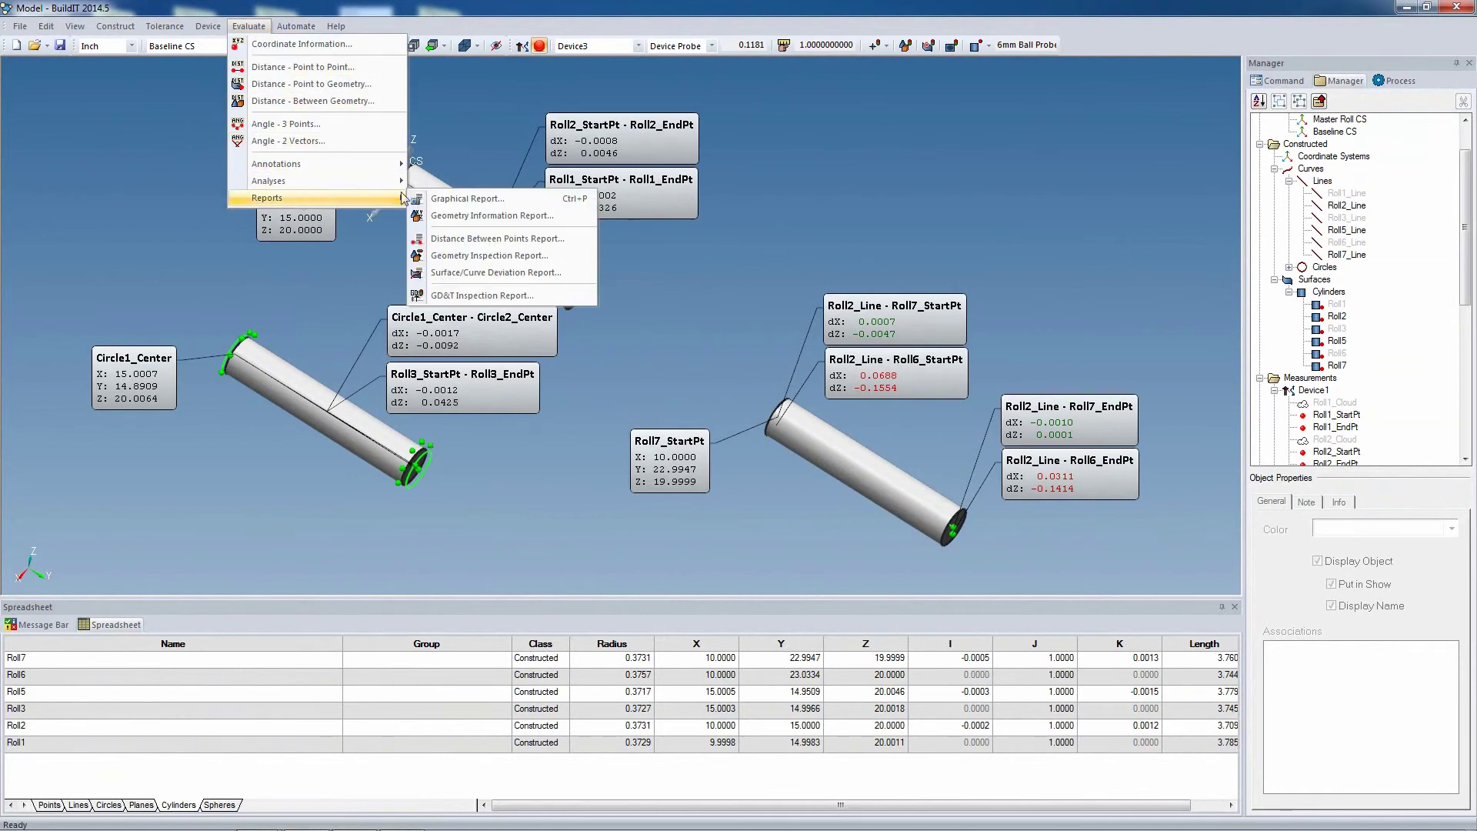
left_click(490, 216)
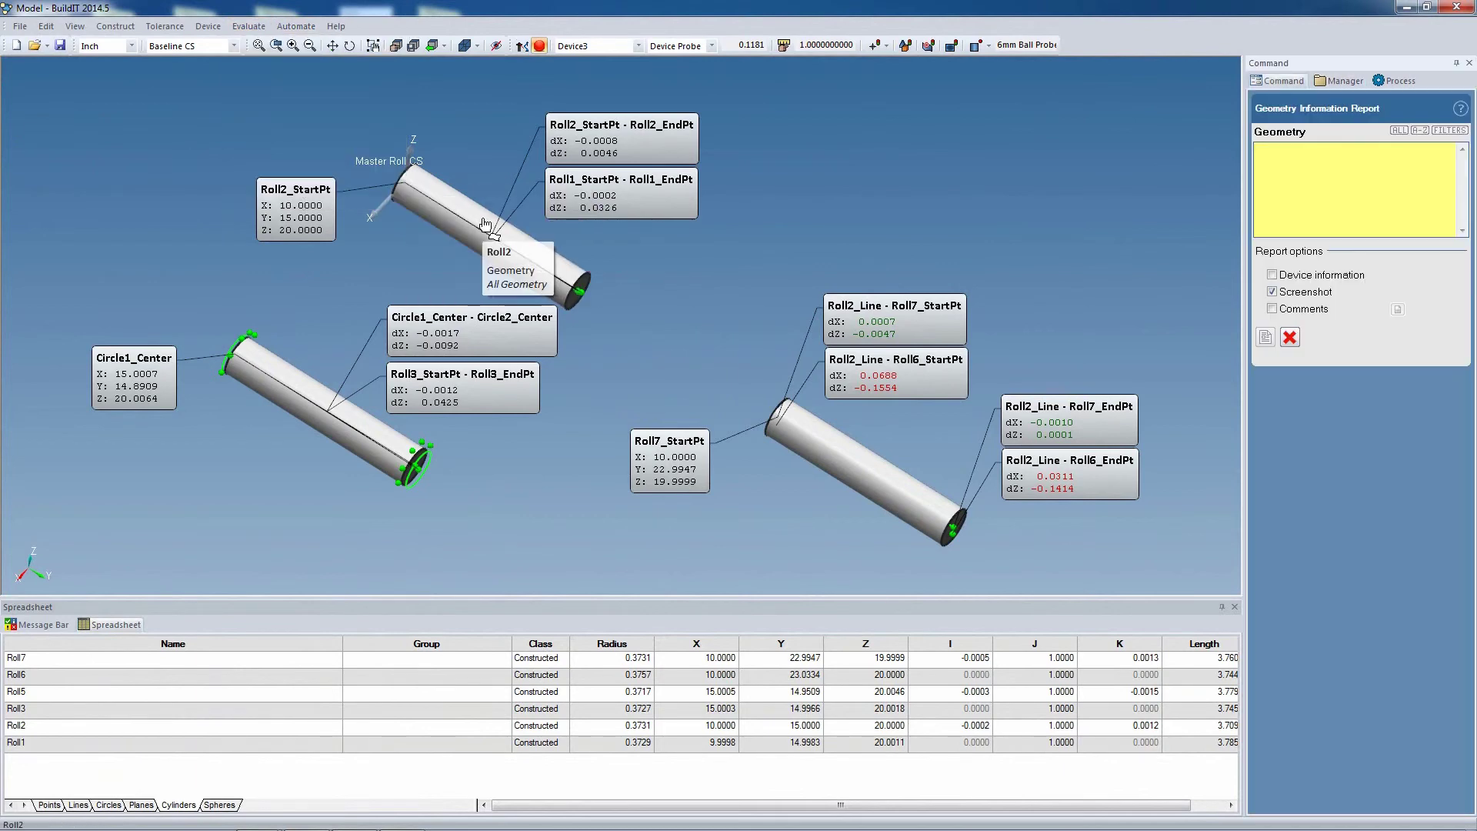
left_click(482, 222)
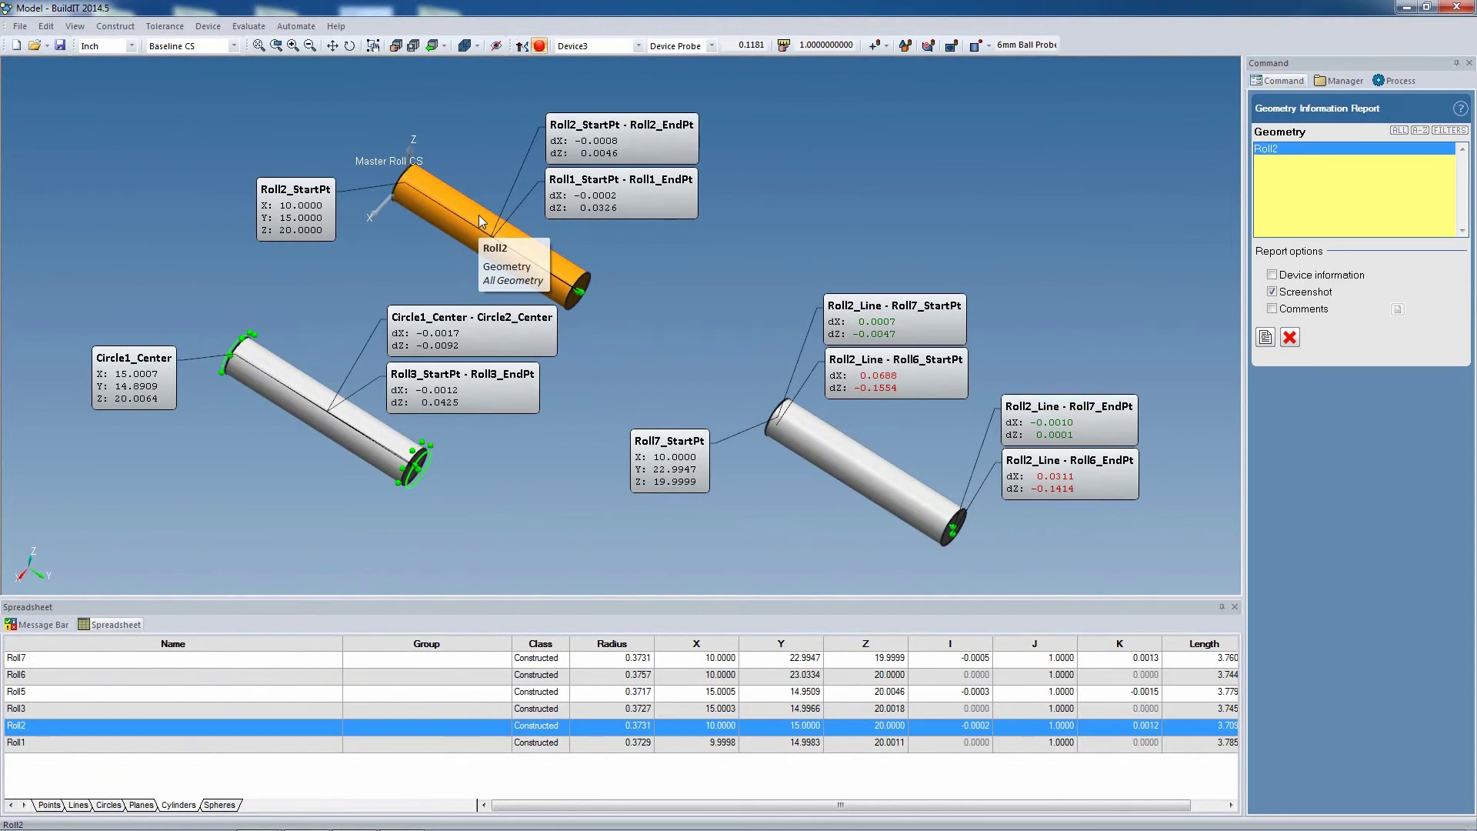
left_click(301, 376)
left_click(830, 455)
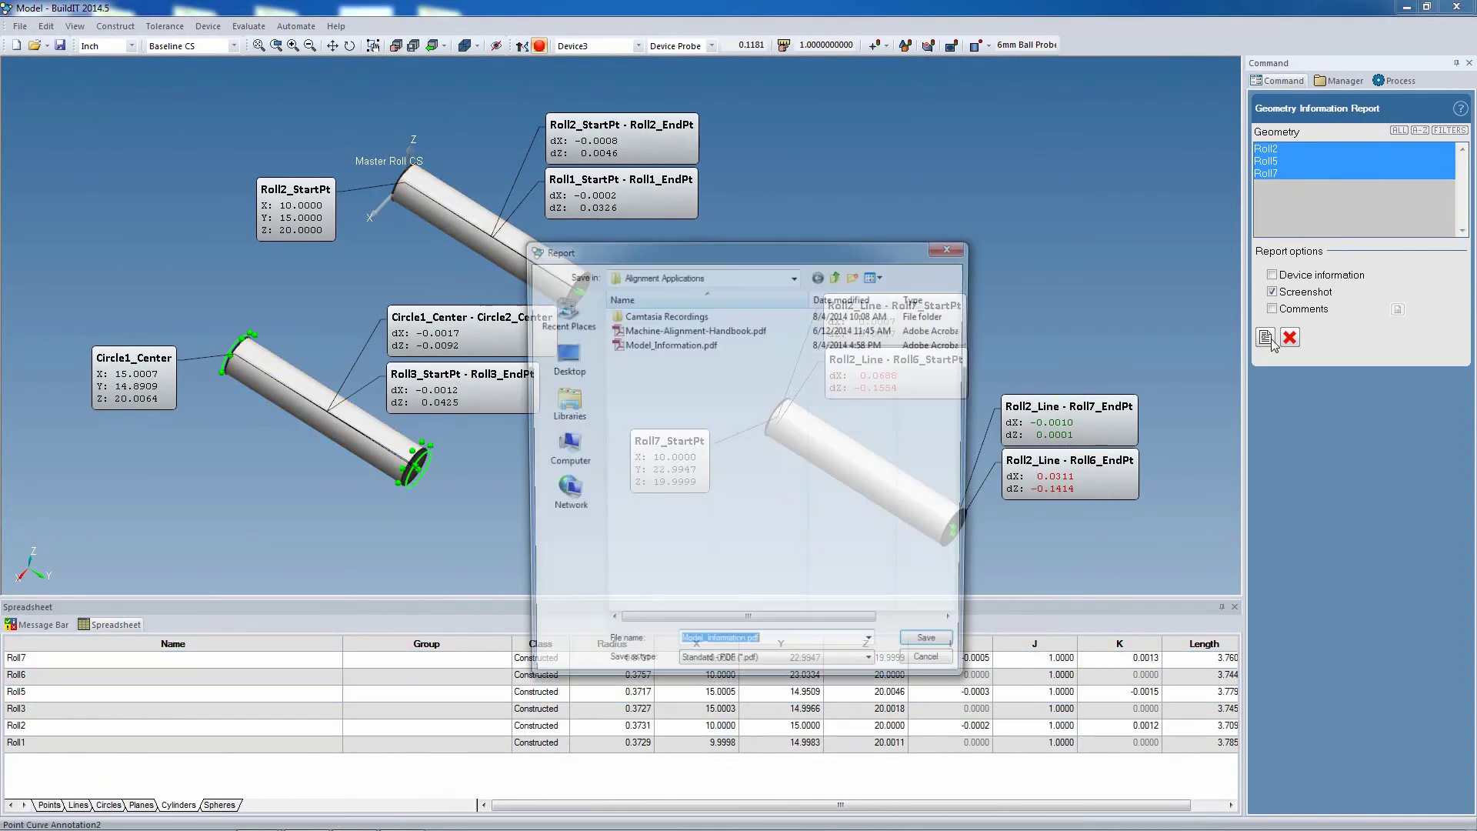
left_click(936, 649)
left_click(779, 428)
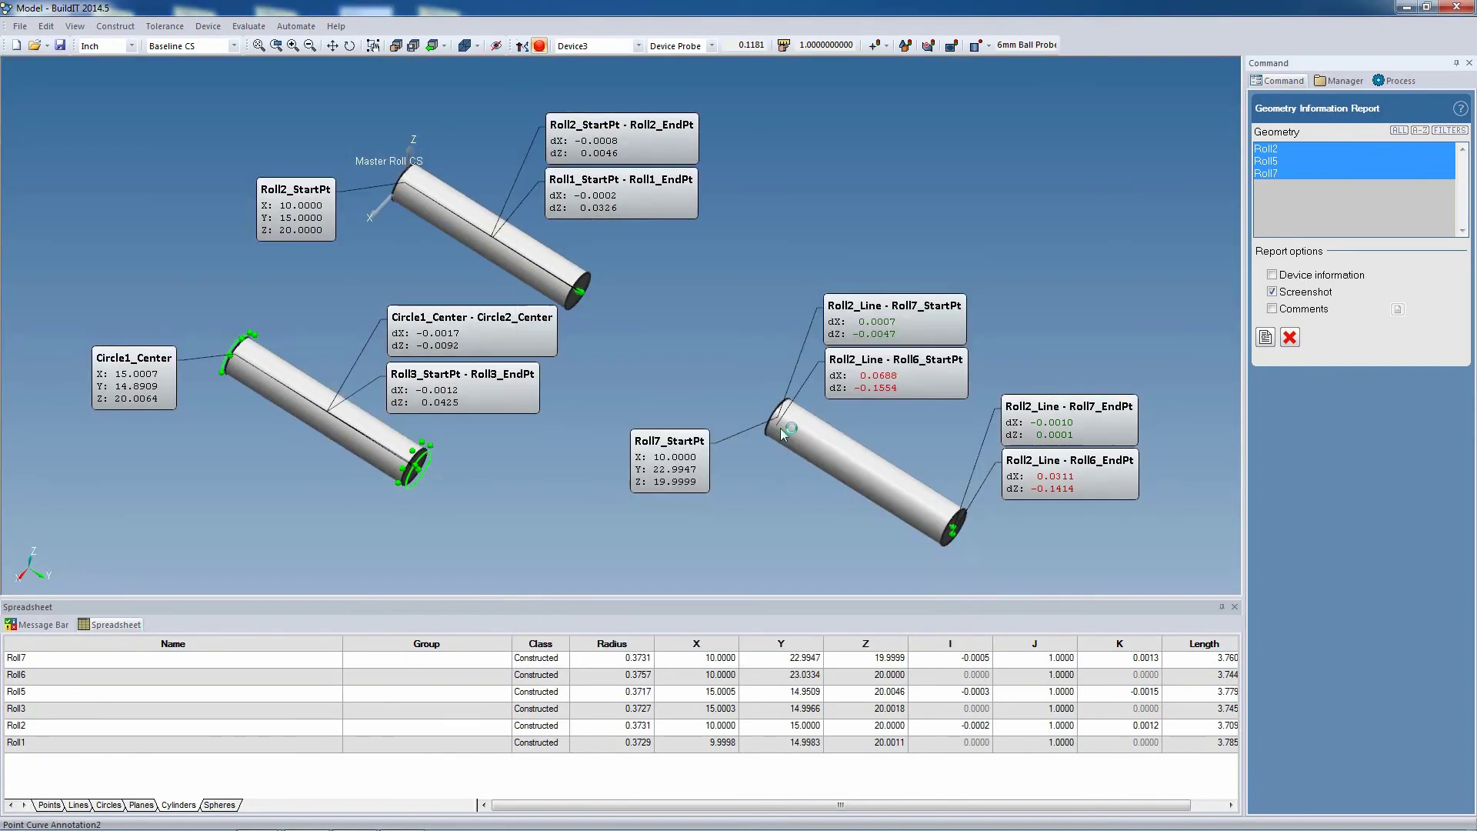
left_click_drag(1472, 136, 1475, 456)
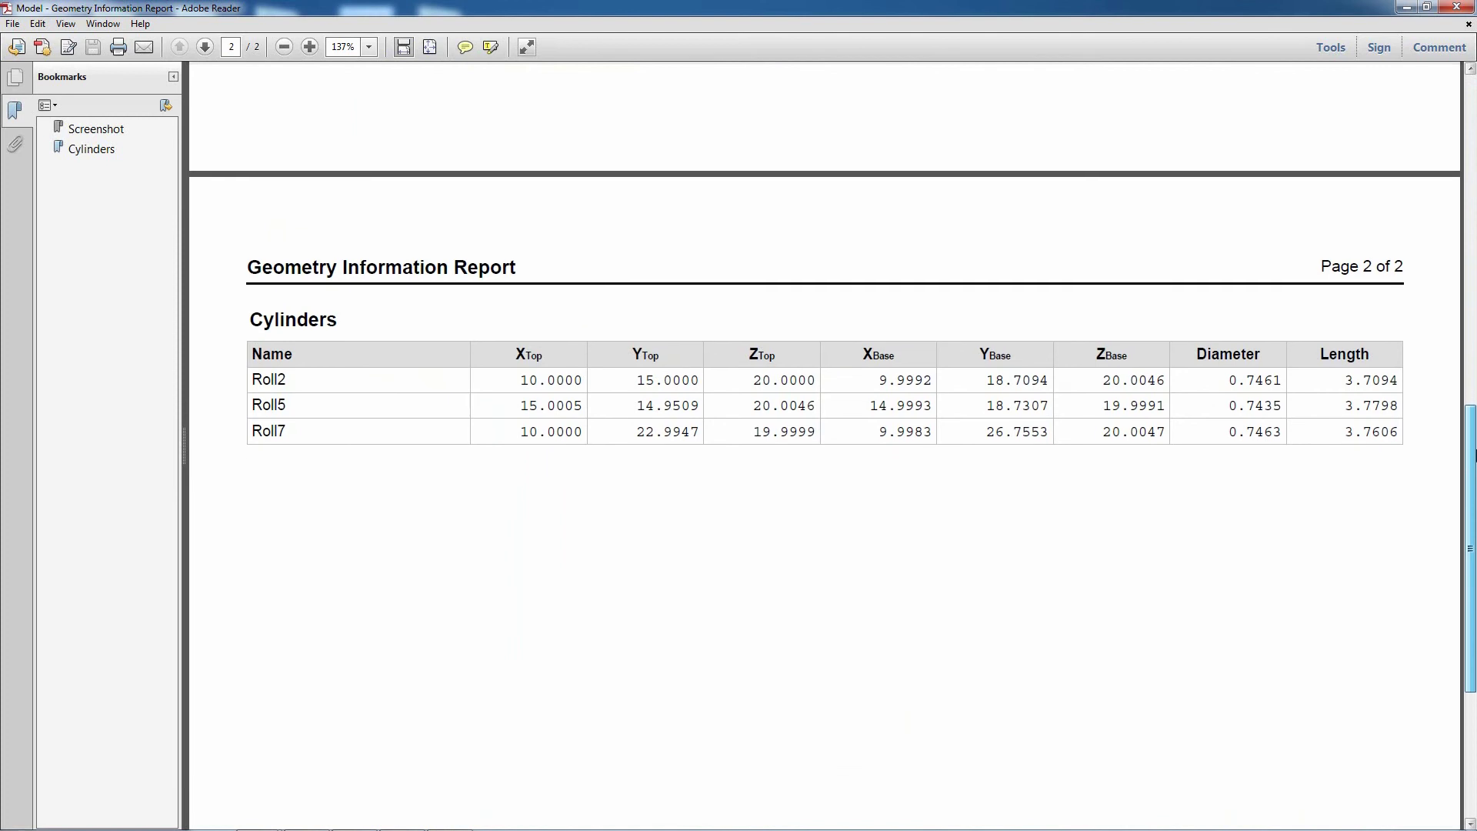